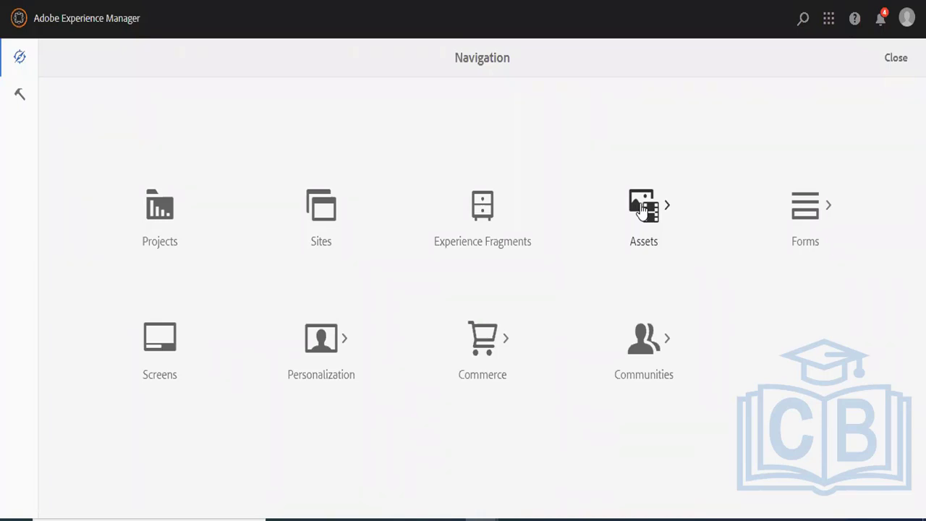
# Step: Create a folder titled content-fragments inside the Sample Project folder of the asset files
pyautogui.click(643, 207)
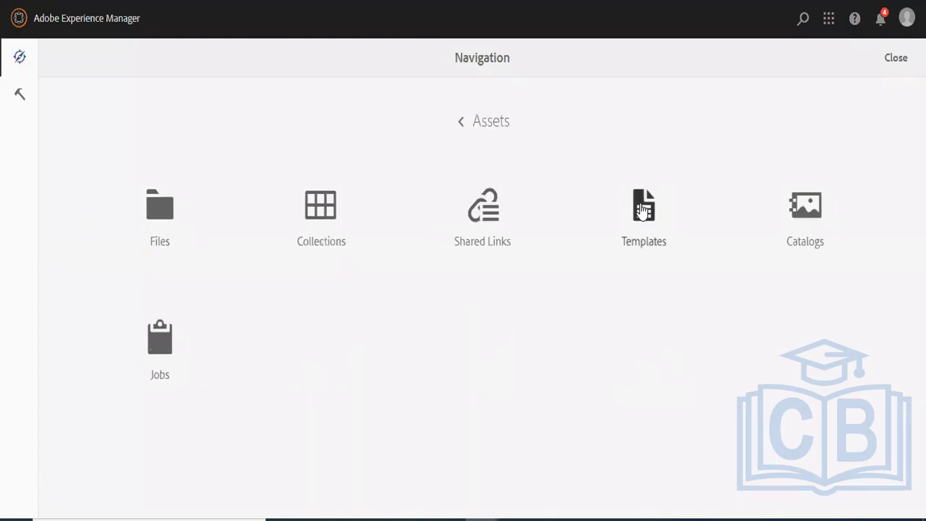
pyautogui.click(174, 214)
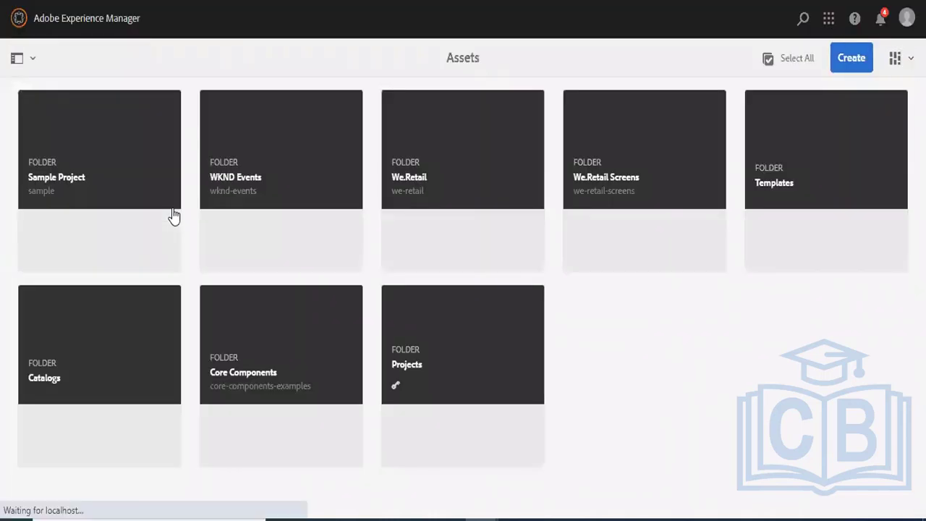
pyautogui.click(119, 168)
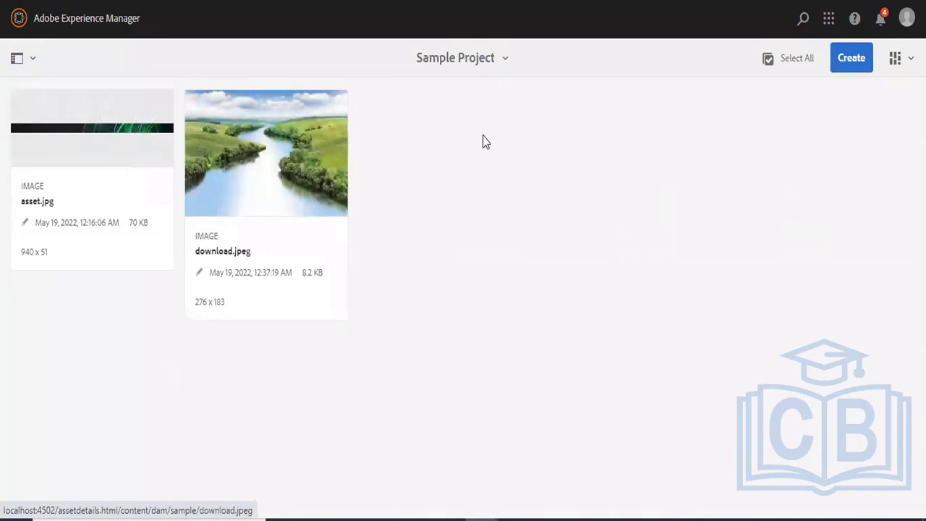
pyautogui.click(848, 58)
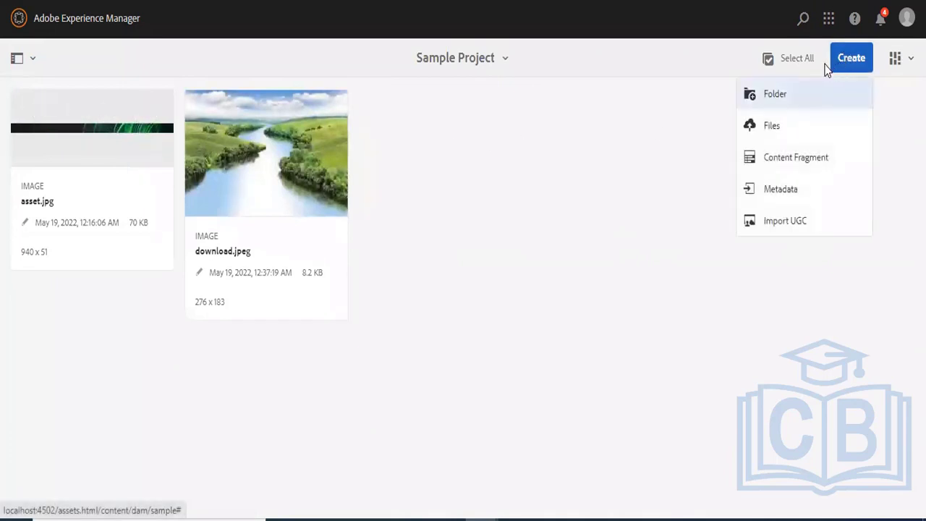
pyautogui.click(797, 93)
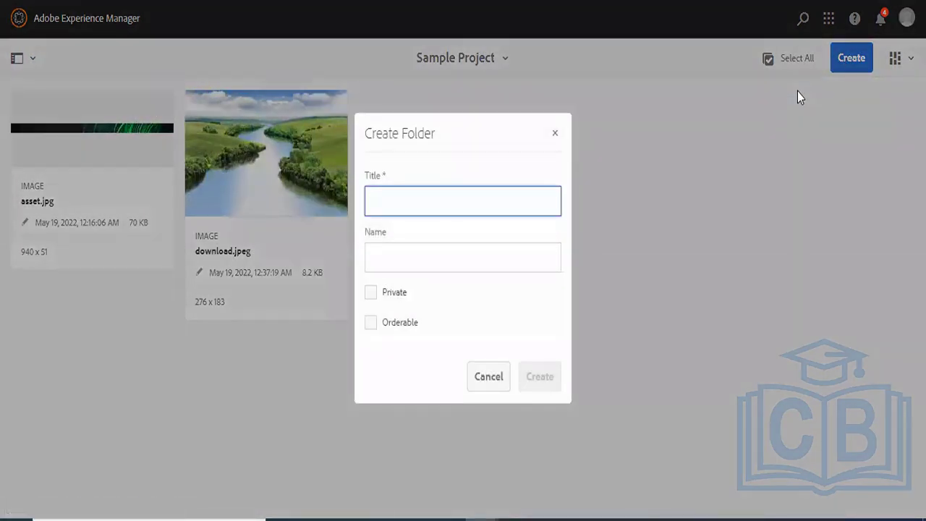
pyautogui.write('content-')
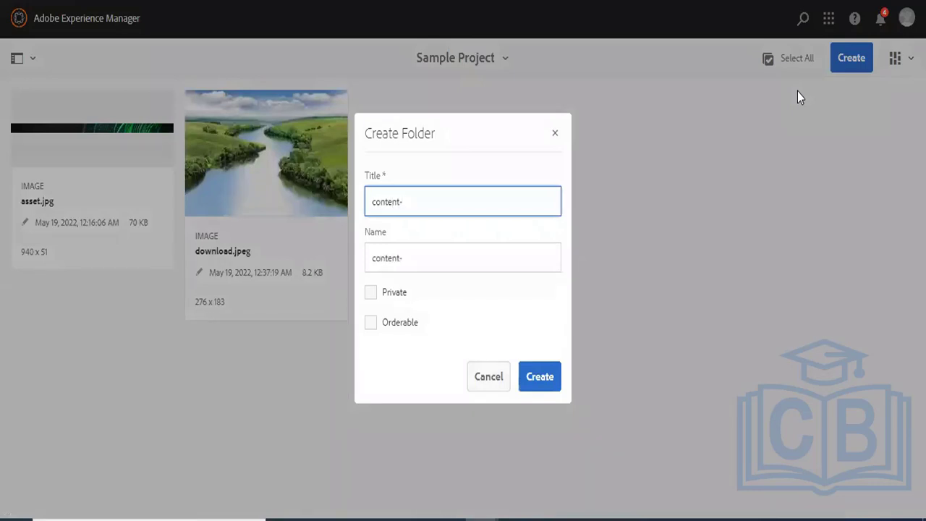
pyautogui.write('fragments')
pyautogui.click(540, 379)
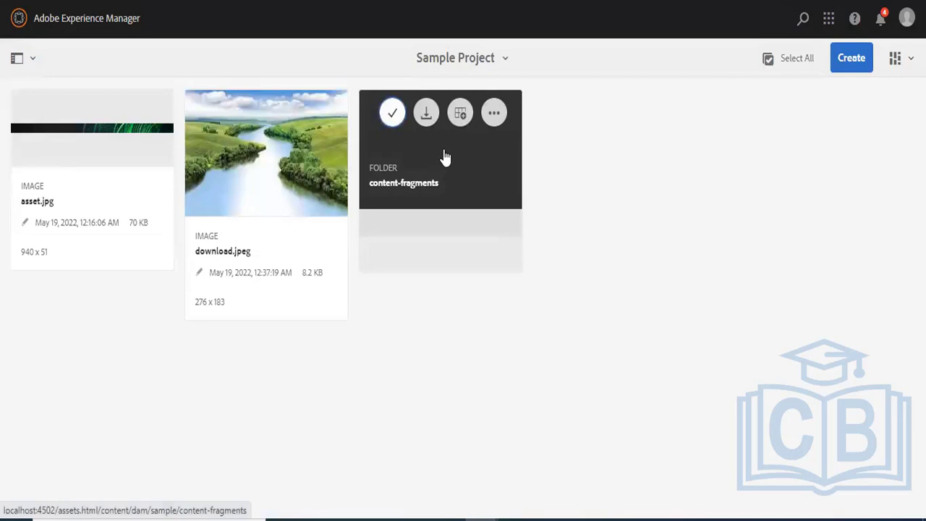
# Step: Inside the content-fragments folder, create a content fragment titled FirstContentFragment from the Simple Fragment template
pyautogui.click(431, 169)
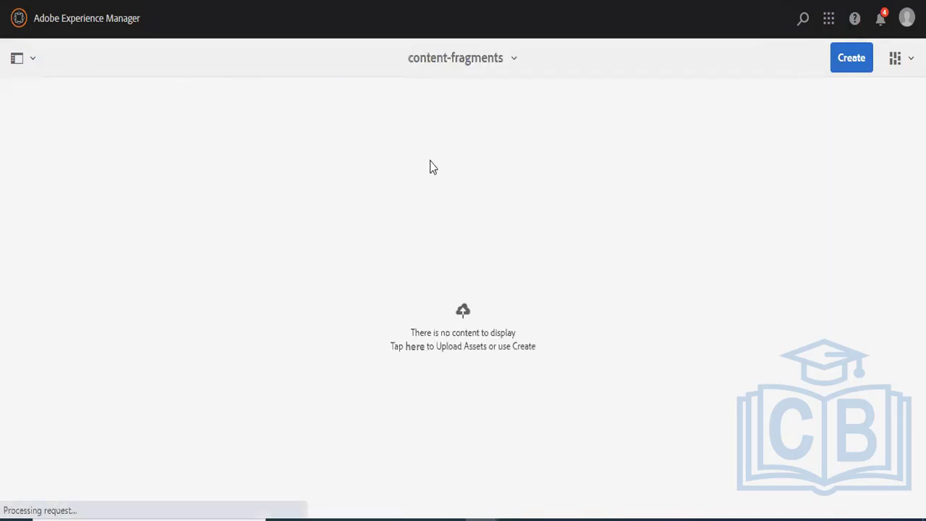
pyautogui.click(848, 64)
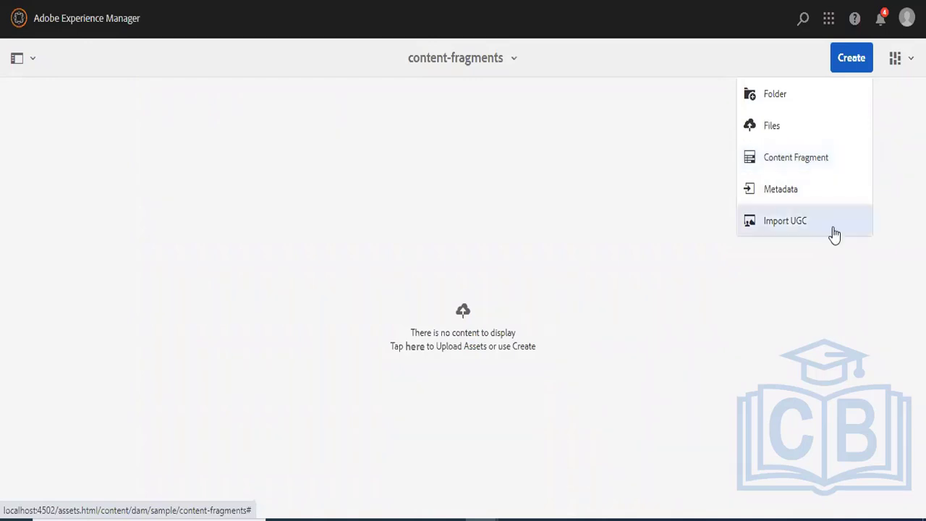
pyautogui.click(799, 157)
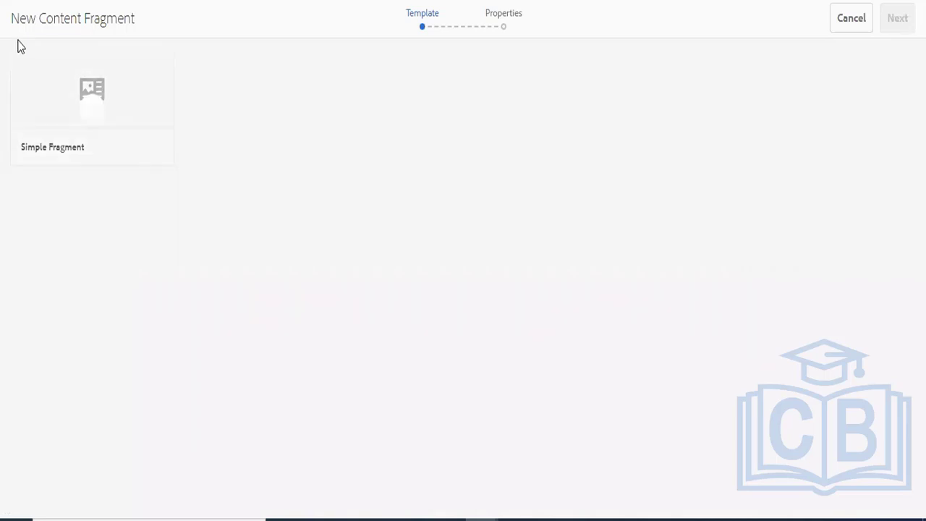
pyautogui.click(92, 116)
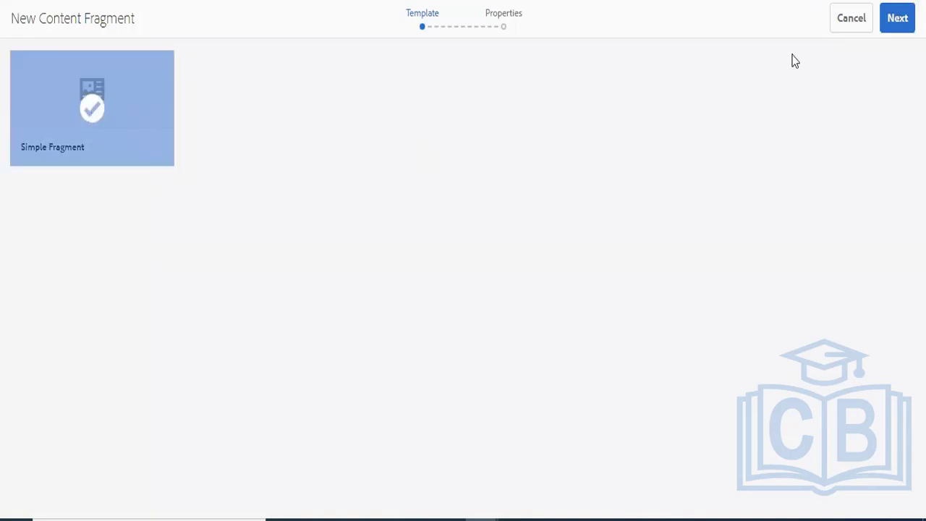
pyautogui.click(897, 22)
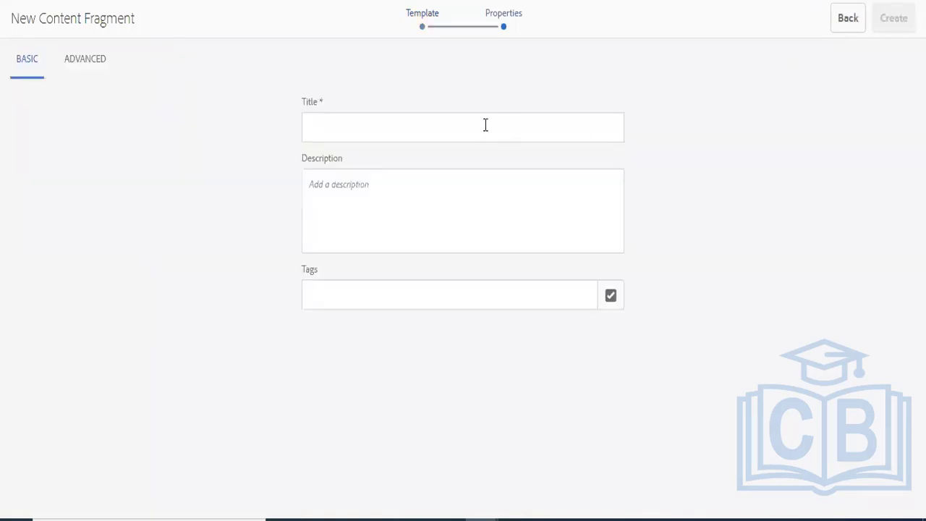
pyautogui.click(432, 128)
pyautogui.write('F')
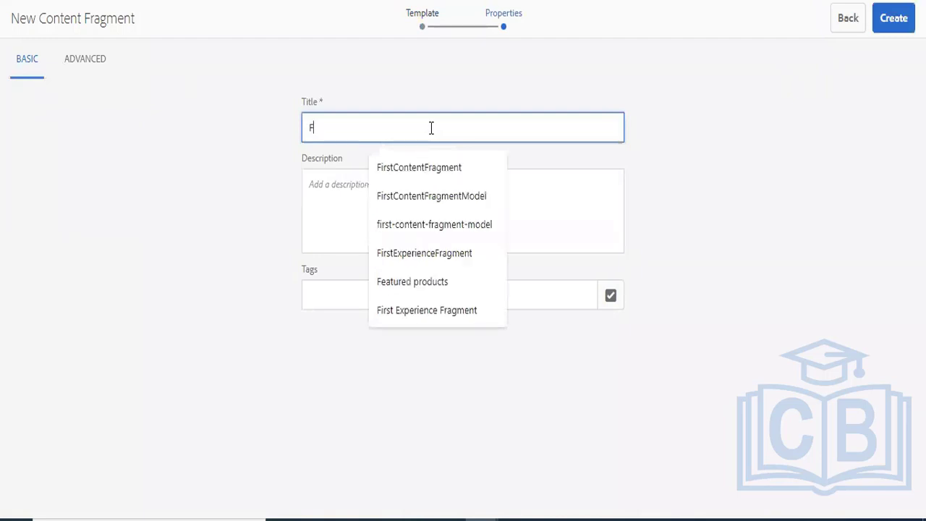
pyautogui.write('irstContentFragment')
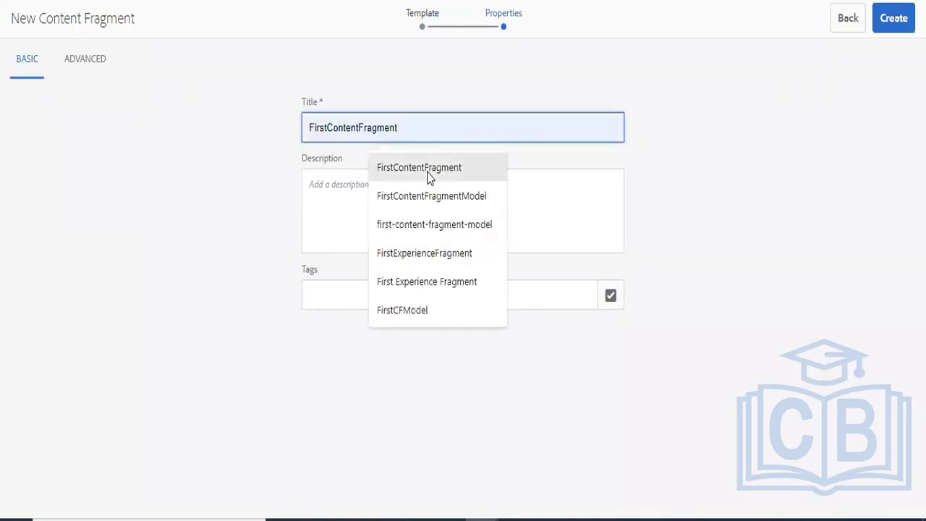
pyautogui.click(428, 170)
pyautogui.click(885, 22)
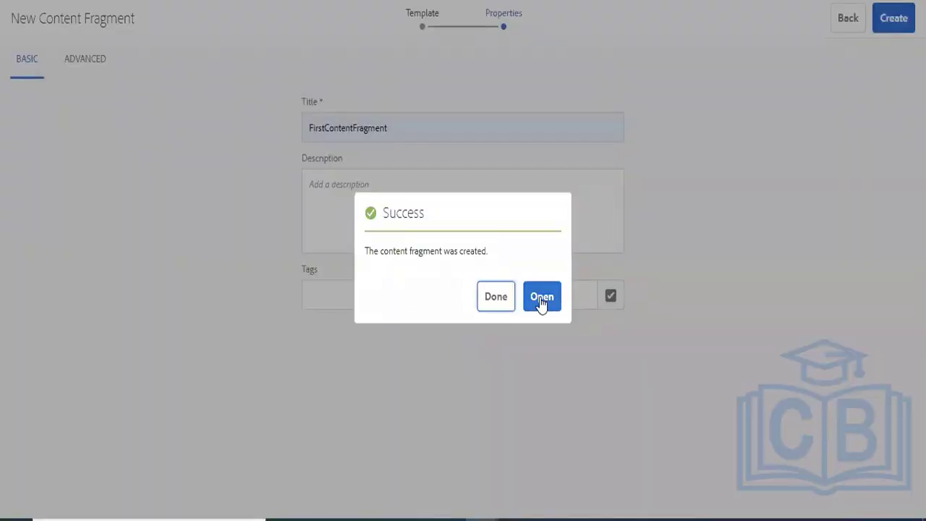
# Step: Open the new content fragment, enter "First CF Content ." as the Main text of its Master variation, and save it
pyautogui.click(541, 299)
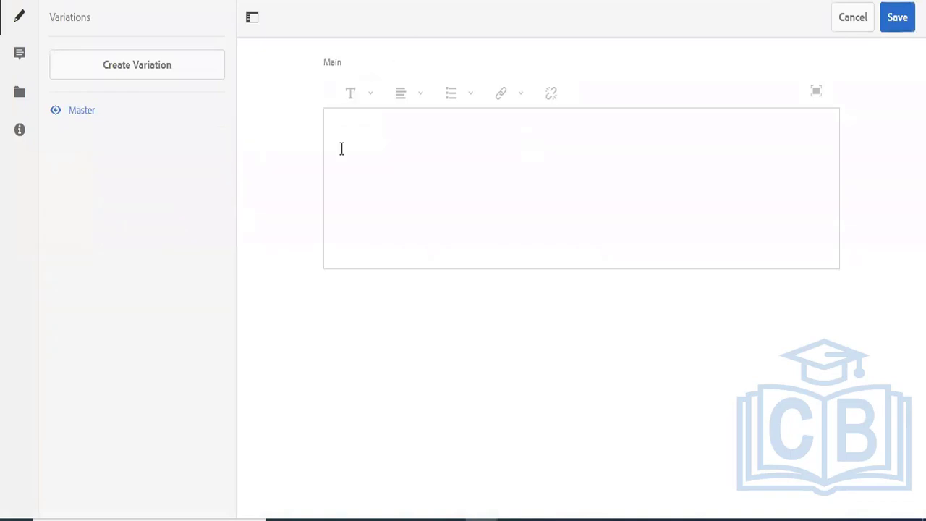
pyautogui.click(406, 151)
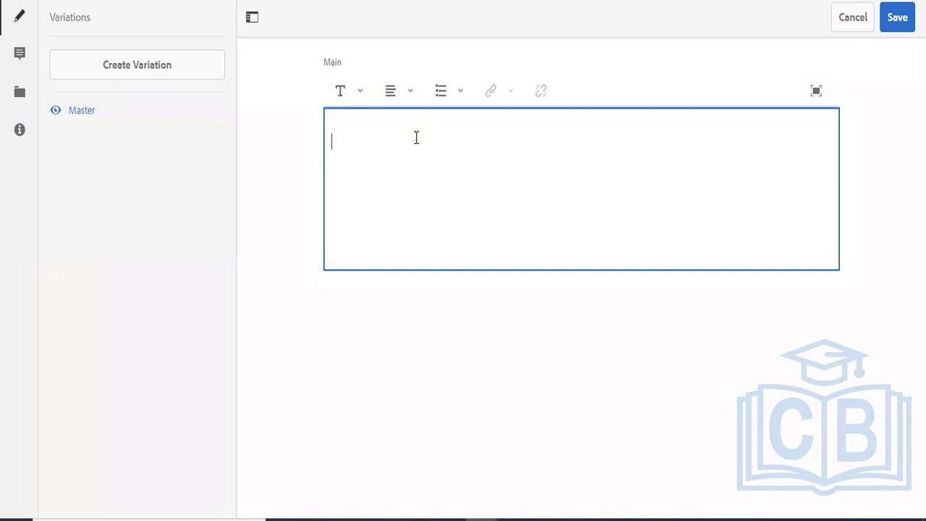
pyautogui.write('First CF Content')
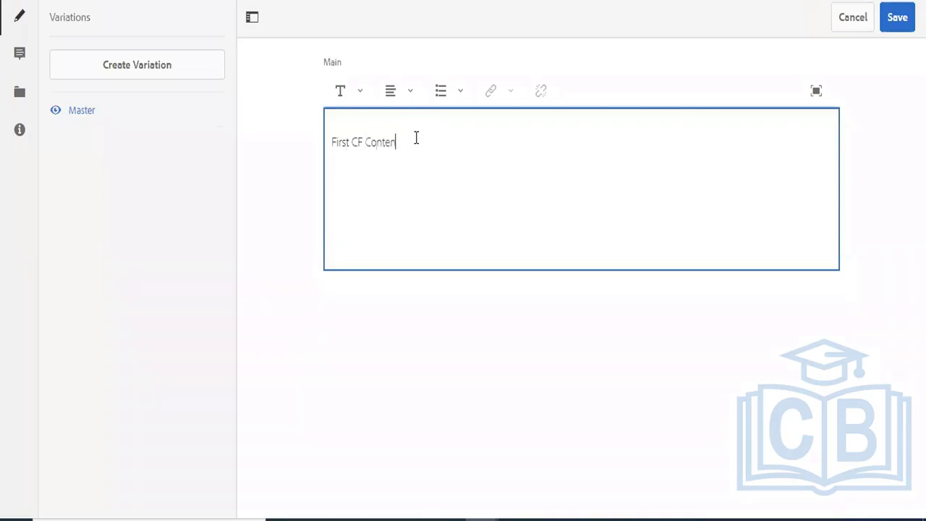
pyautogui.write(' .')
pyautogui.click(891, 22)
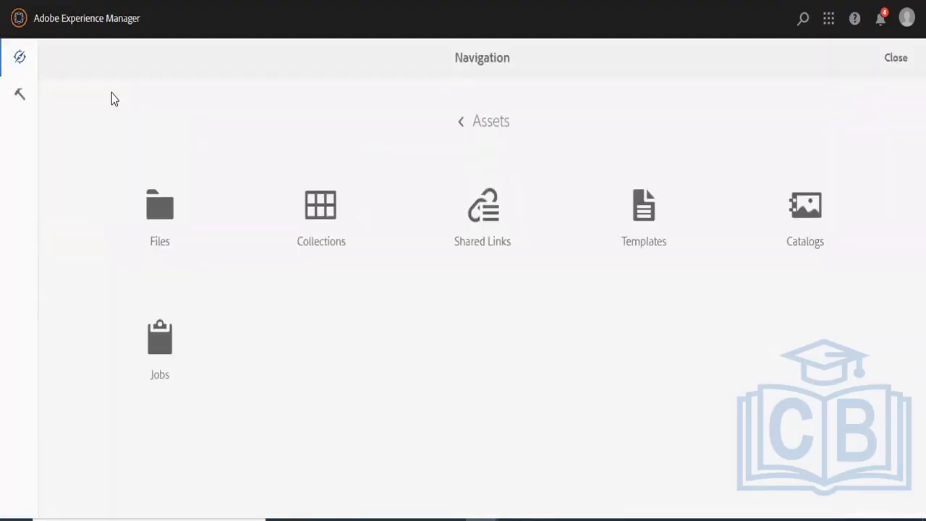
# Step: Go to Sites and browse to the en page under Sample Project and us
pyautogui.click(21, 22)
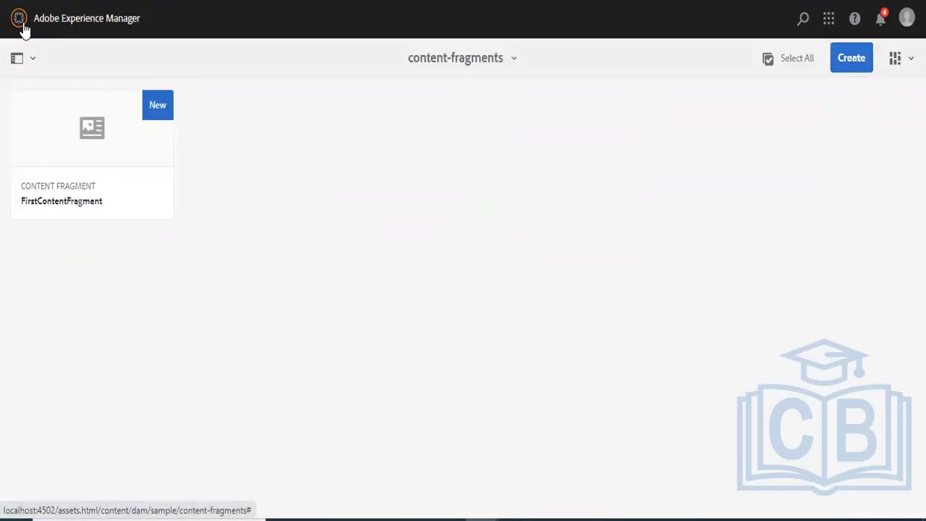
pyautogui.click(22, 21)
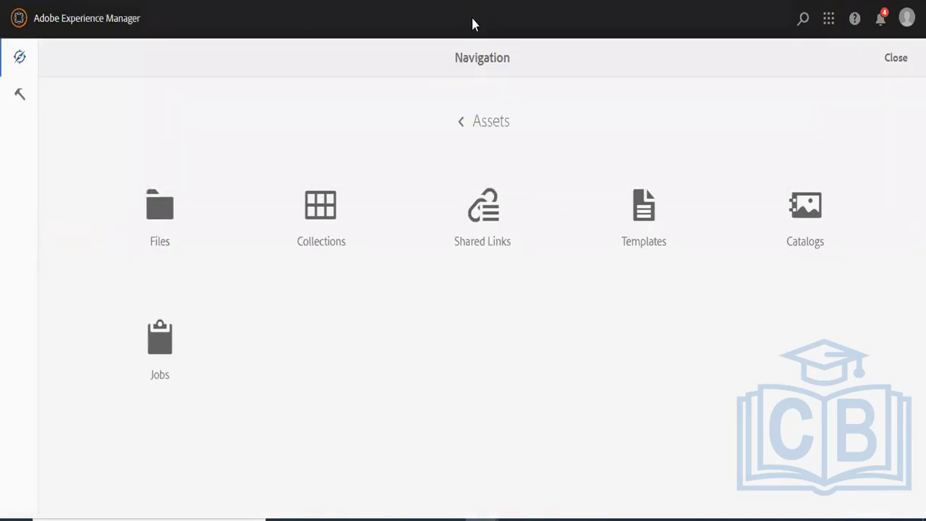
pyautogui.press('Return')
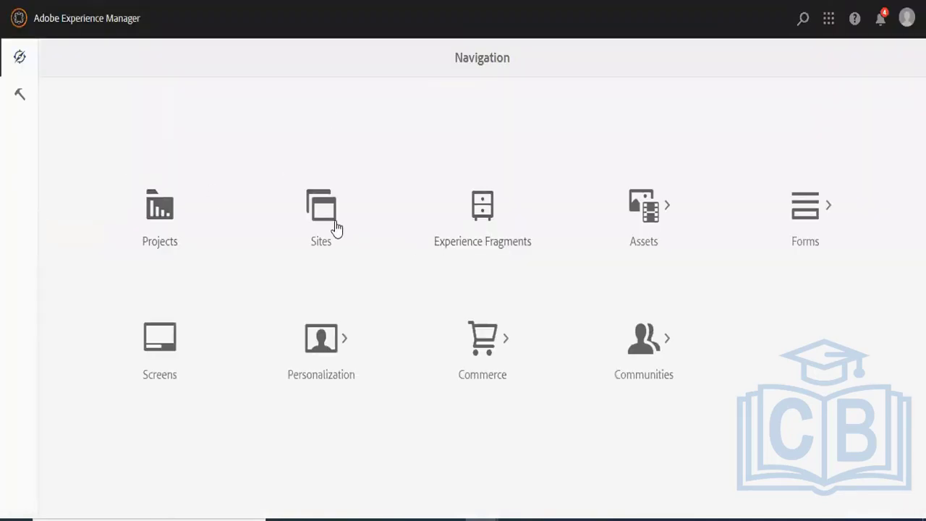
pyautogui.click(335, 225)
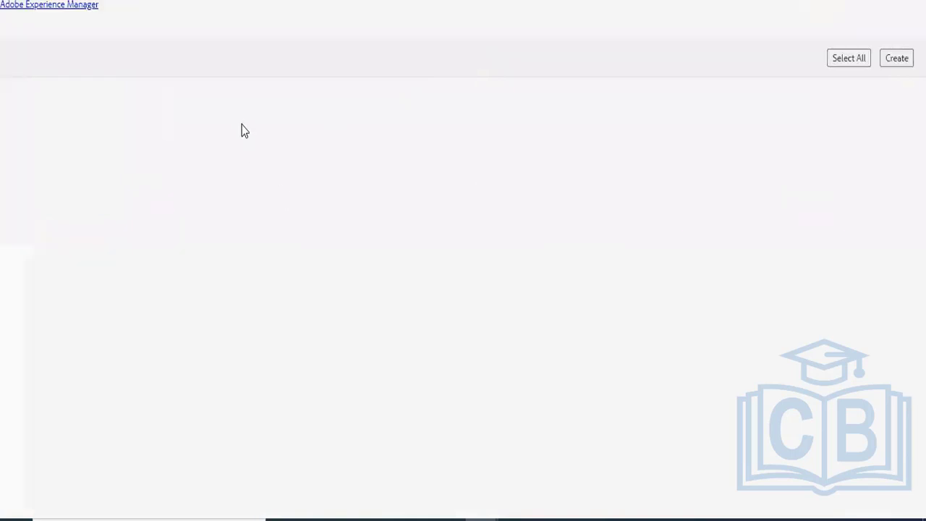
pyautogui.click(126, 333)
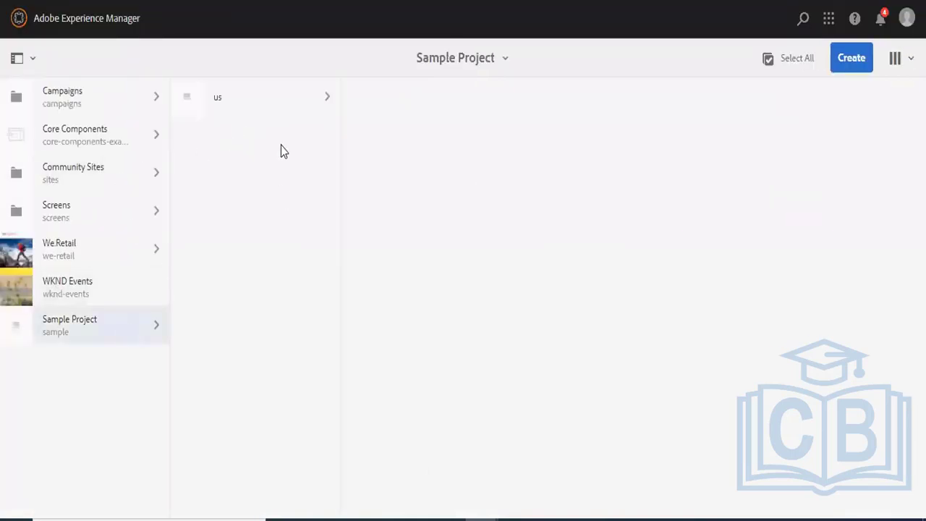
pyautogui.click(287, 103)
pyautogui.click(452, 101)
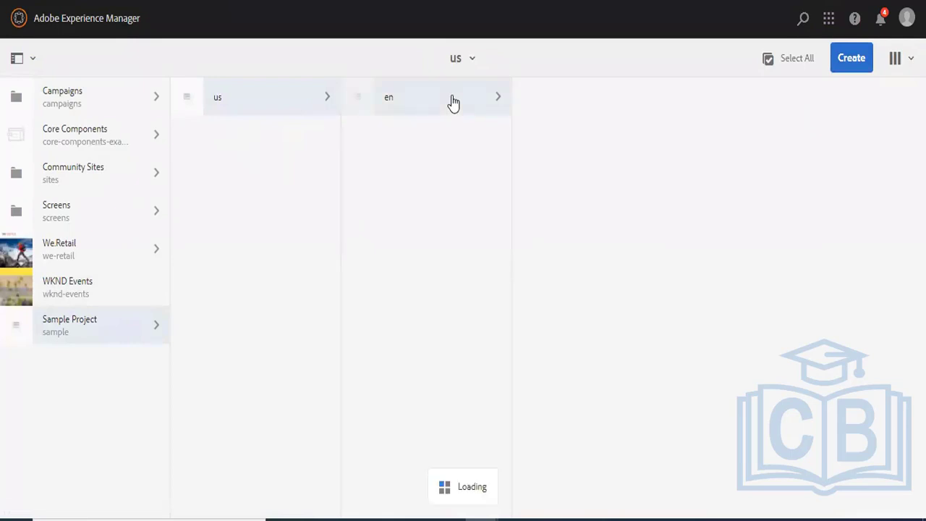
# Step: Create a page titled ContentFragPage under en using the Content Page template
pyautogui.click(845, 68)
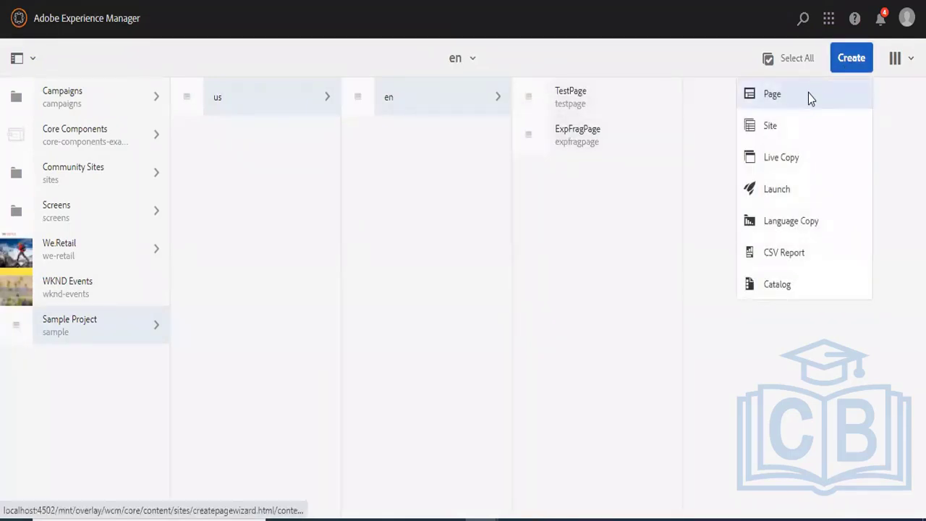
pyautogui.click(808, 92)
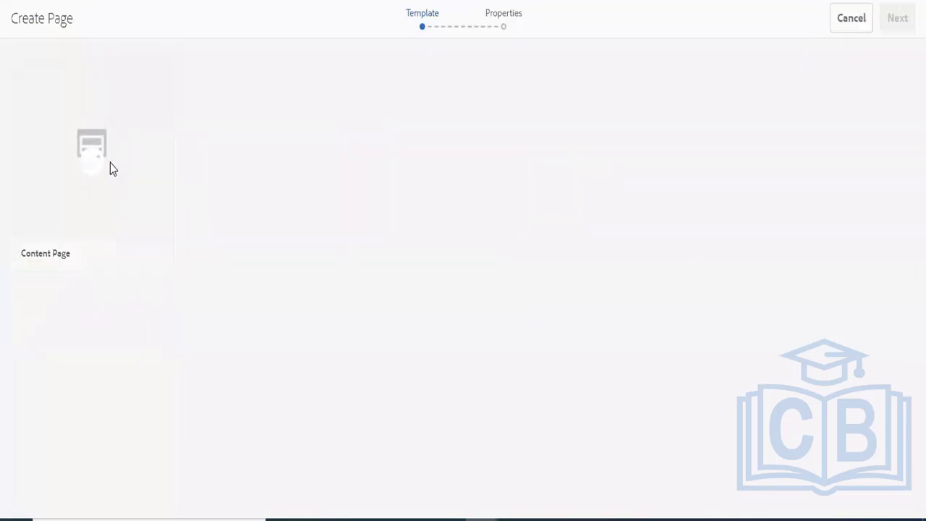
pyautogui.click(109, 168)
pyautogui.click(897, 18)
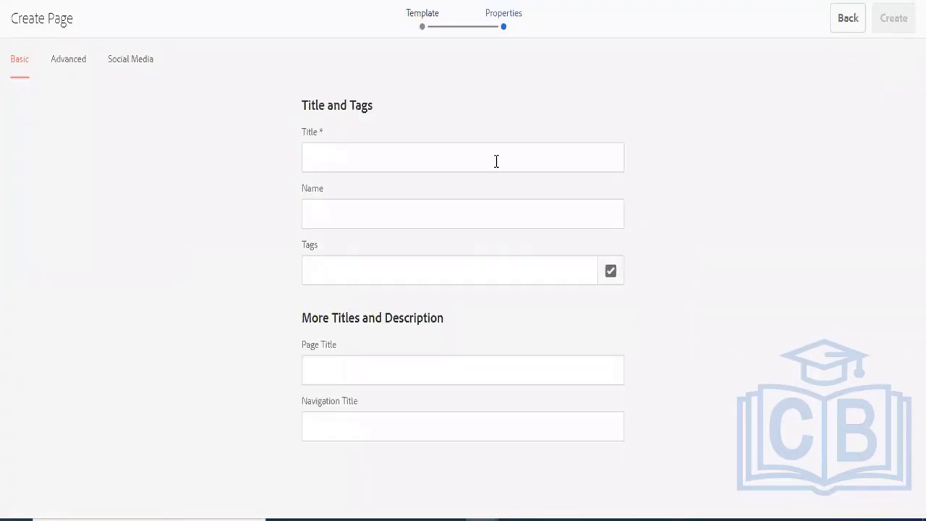
pyautogui.click(432, 160)
pyautogui.write('Con')
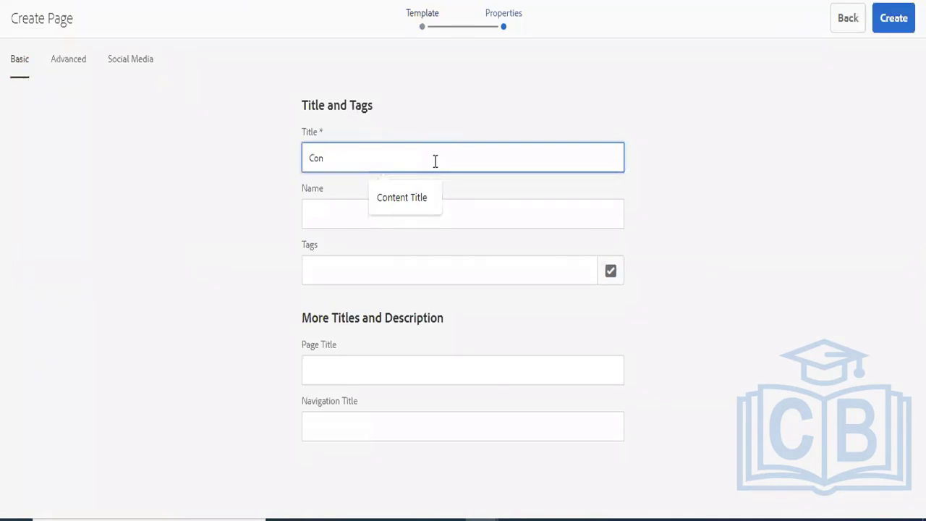
pyautogui.write('tentFragP')
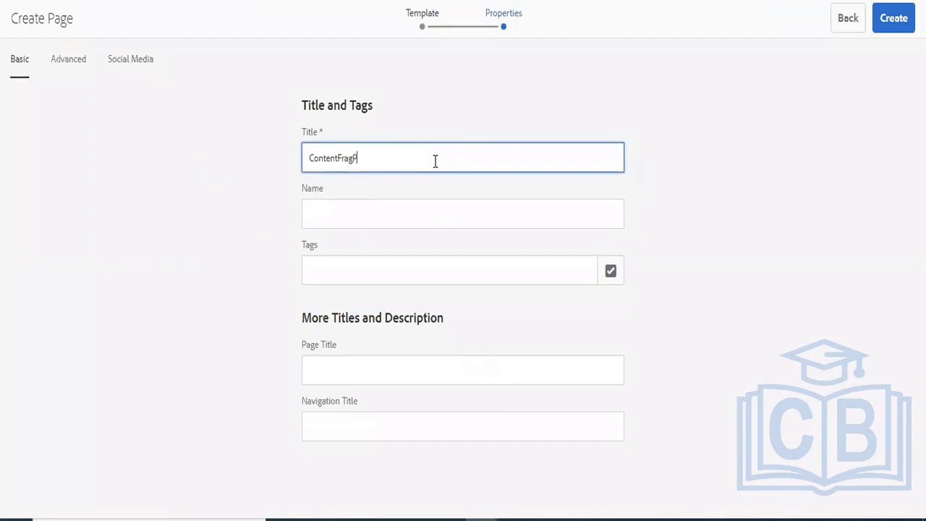
pyautogui.write('age')
pyautogui.click(895, 20)
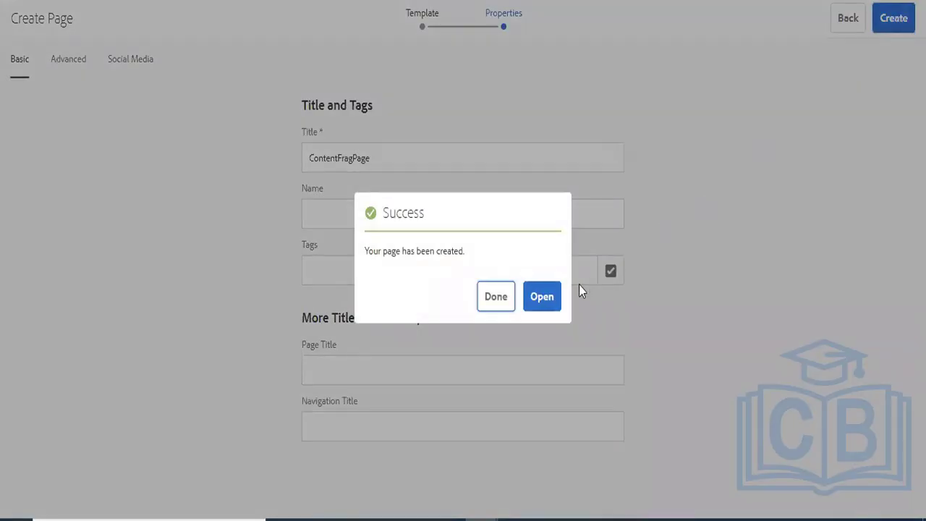
# Step: Open the new ContentFragPage for editing and insert a Content Fragment component into its main container
pyautogui.click(544, 298)
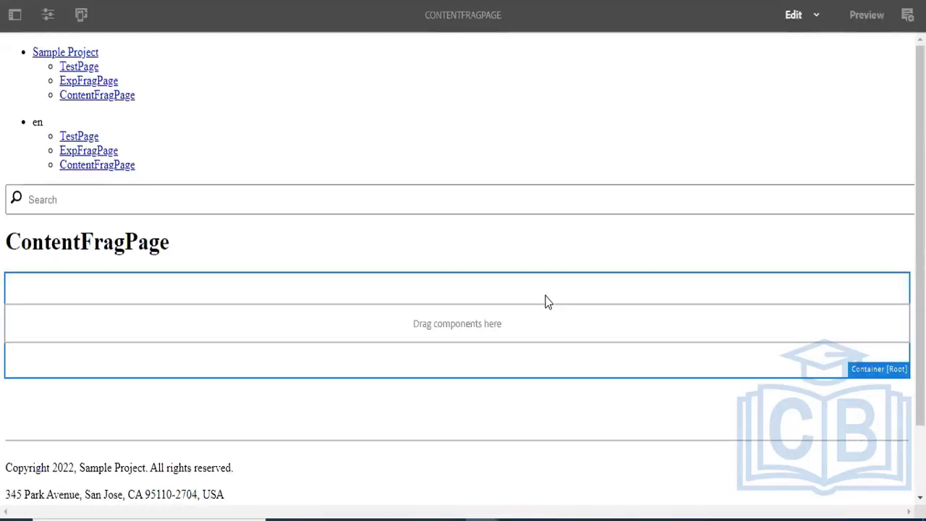
pyautogui.doubleClick(389, 324)
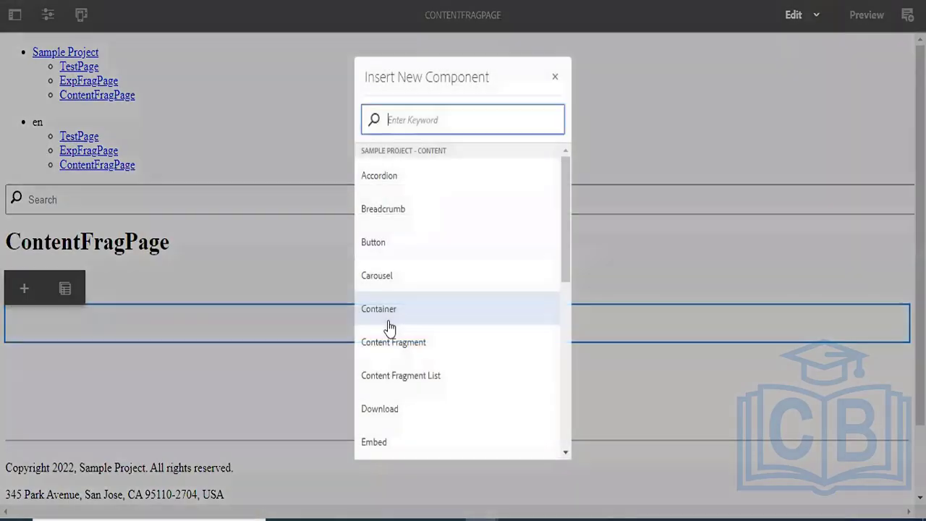
pyautogui.write('congtent')
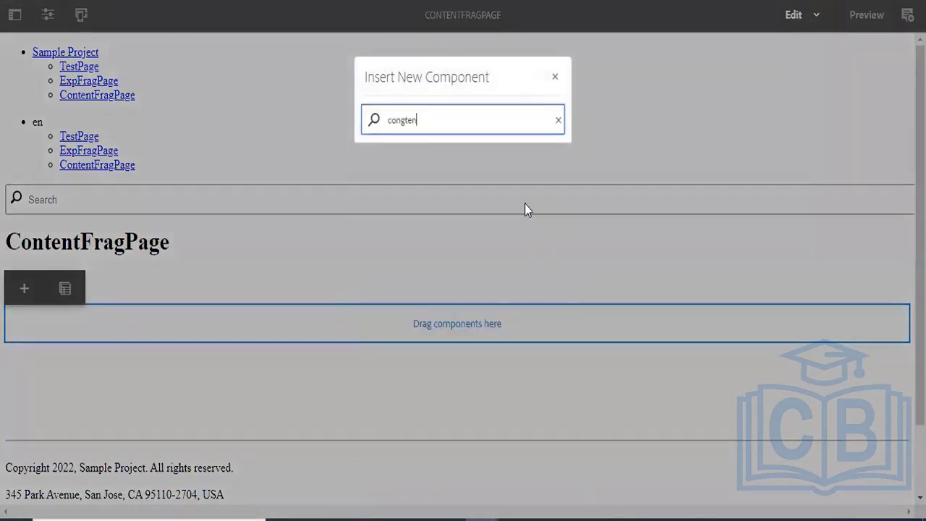
pyautogui.press('BackSpace')
pyautogui.press('BackSpace')
pyautogui.press('BackSpace')
pyautogui.press('BackSpace')
pyautogui.press('BackSpace')
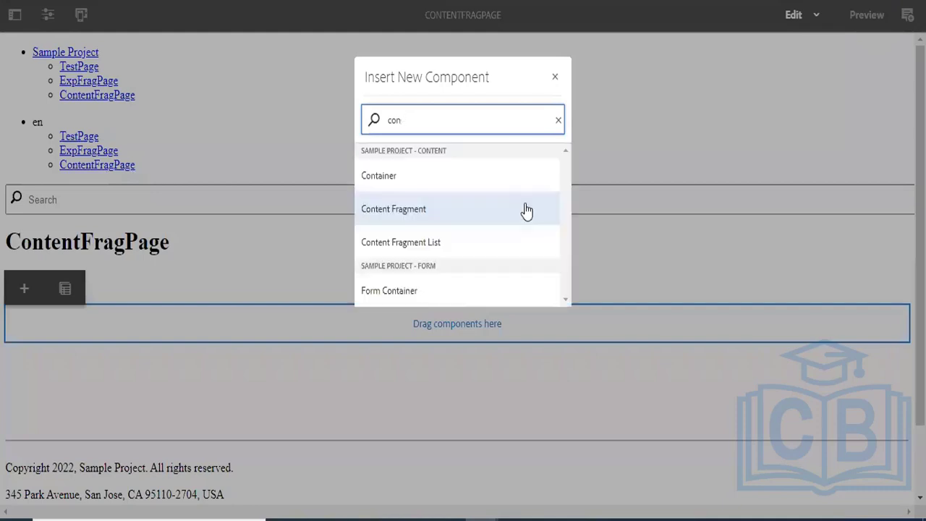
pyautogui.click(430, 219)
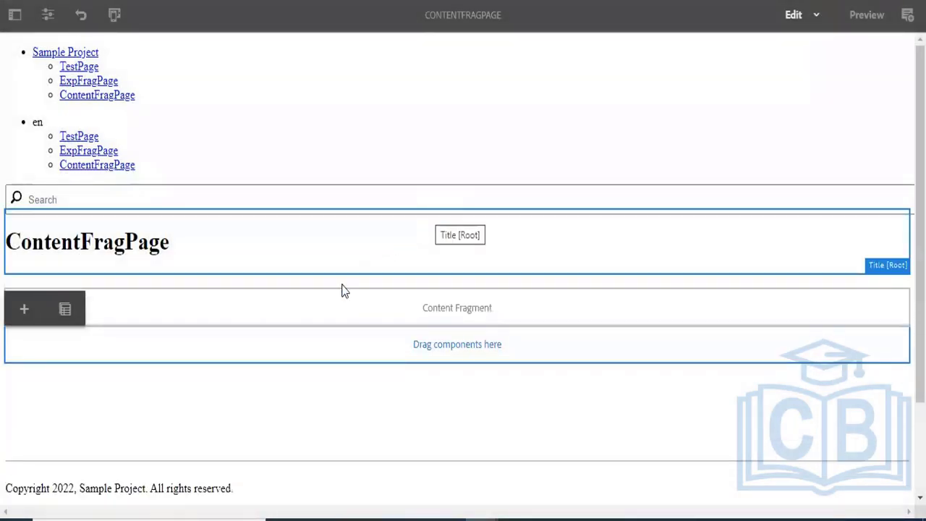
# Step: Configure the Content Fragment component to use firstcontentfragment from /content/dam/sample/content-fragments and save the component settings
pyautogui.click(318, 307)
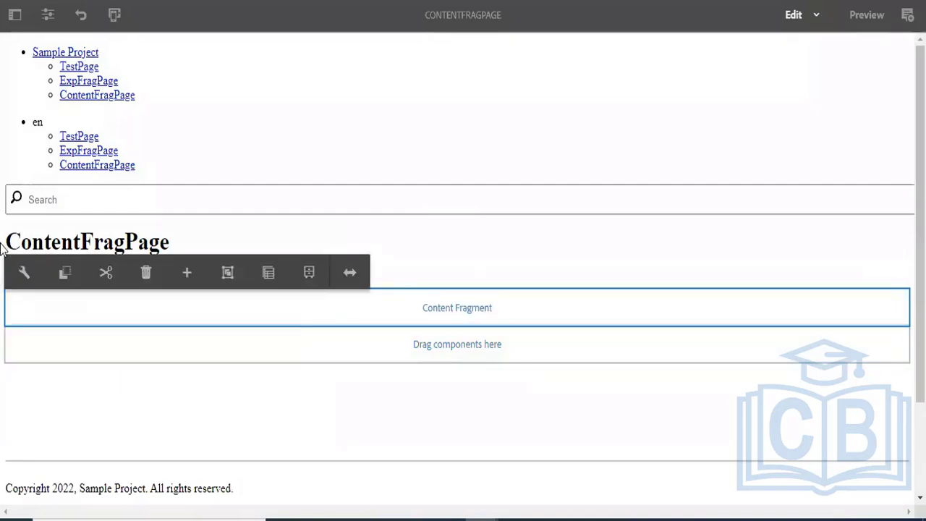
pyautogui.click(23, 275)
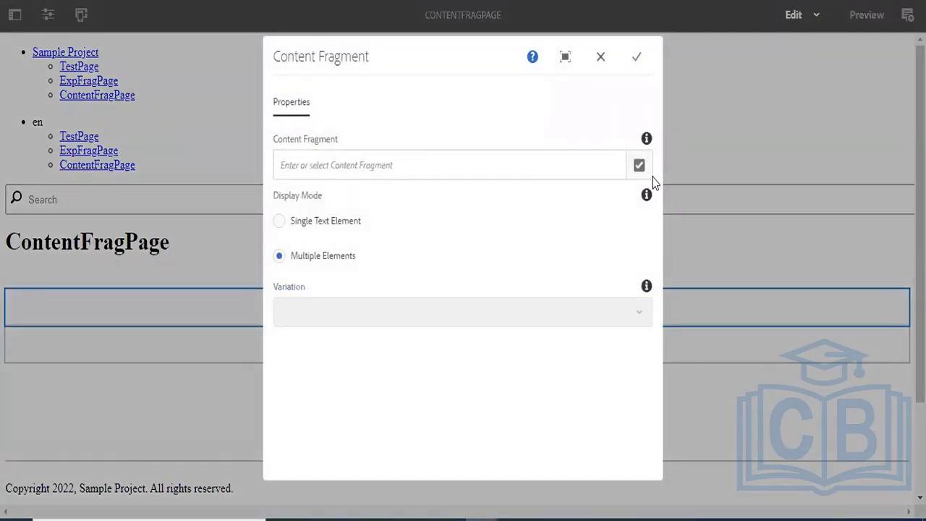
pyautogui.click(648, 177)
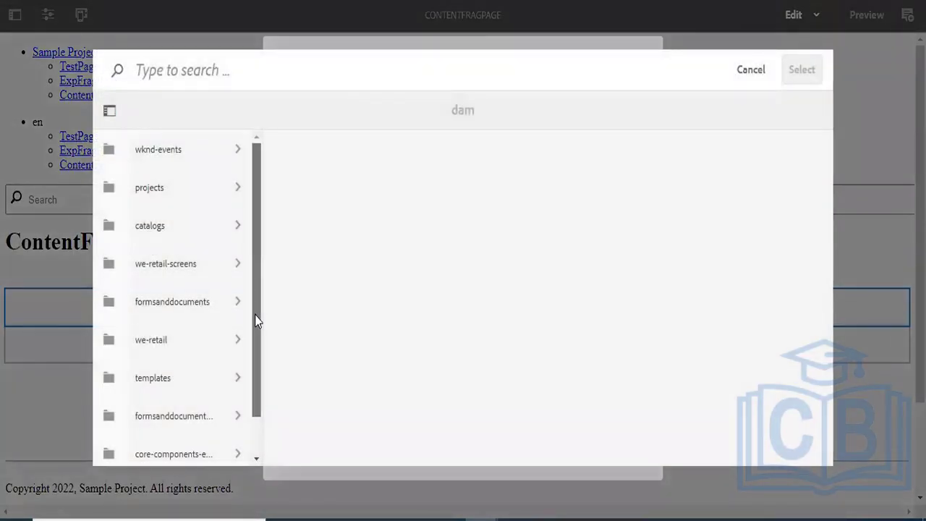
pyautogui.moveTo(256, 321); pyautogui.dragTo(285, 418)
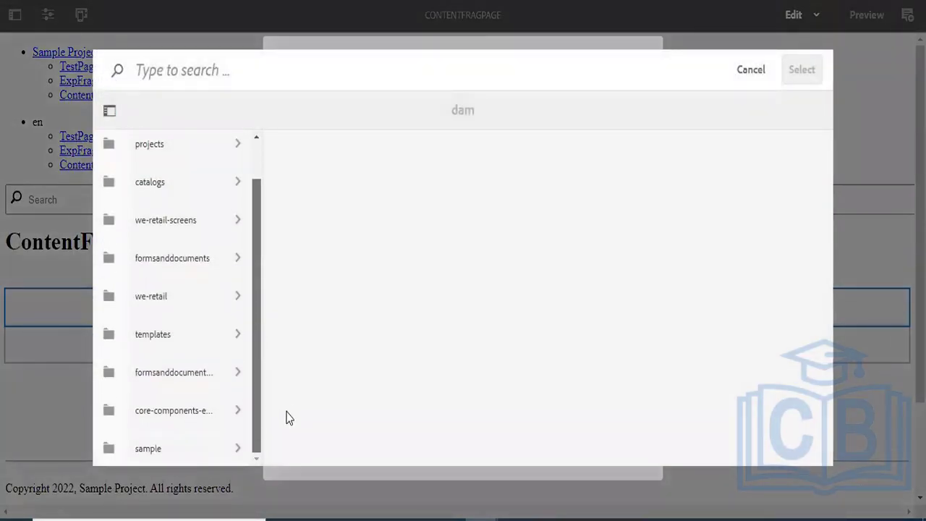
pyautogui.click(193, 460)
pyautogui.click(372, 165)
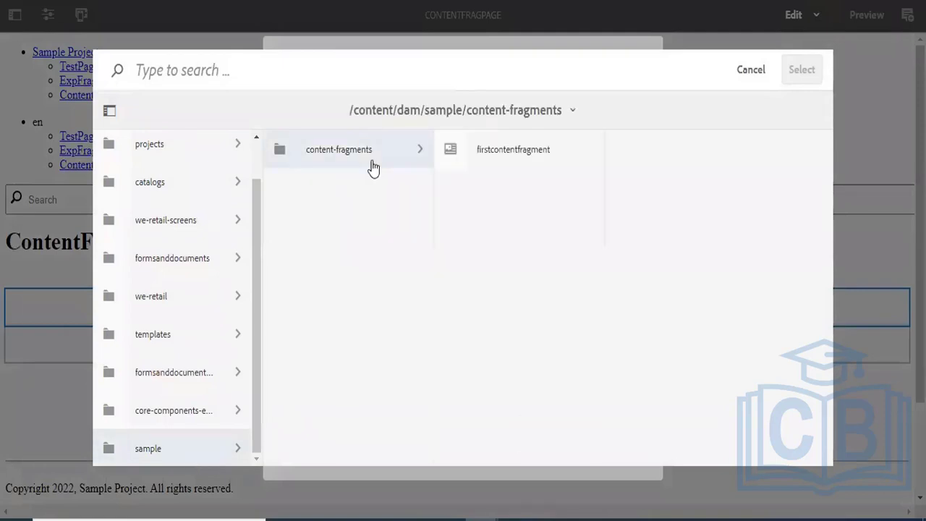
pyautogui.click(452, 153)
pyautogui.click(802, 76)
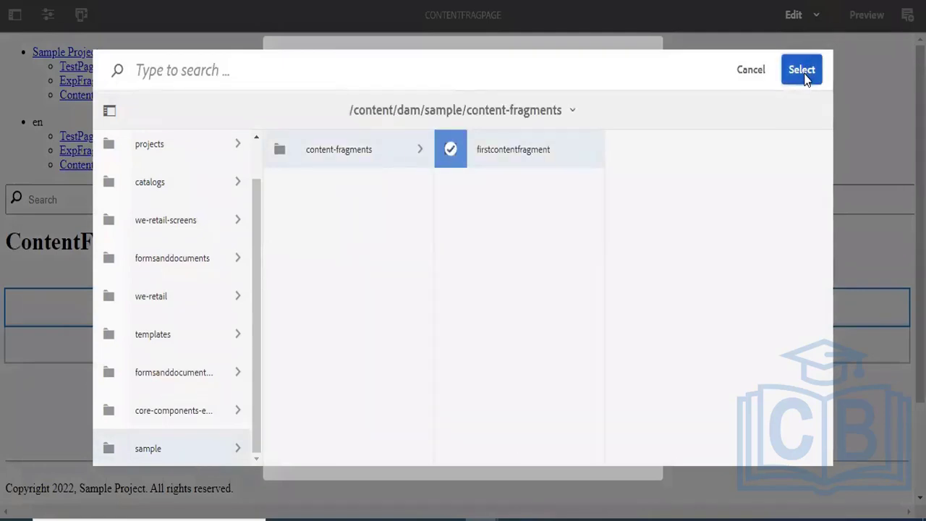
pyautogui.click(635, 57)
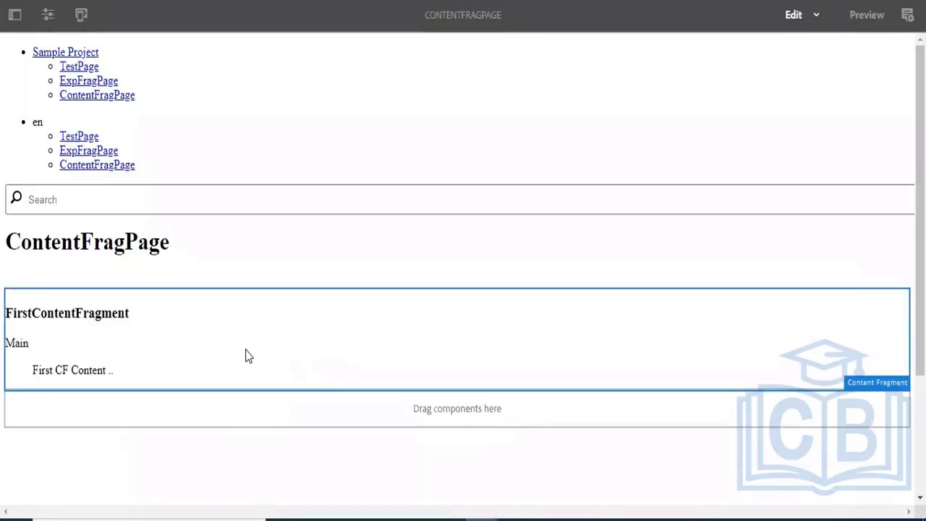
# Step: Return to the content-fragments assets folder and open FirstContentFragment for editing
pyautogui.click(183, 355)
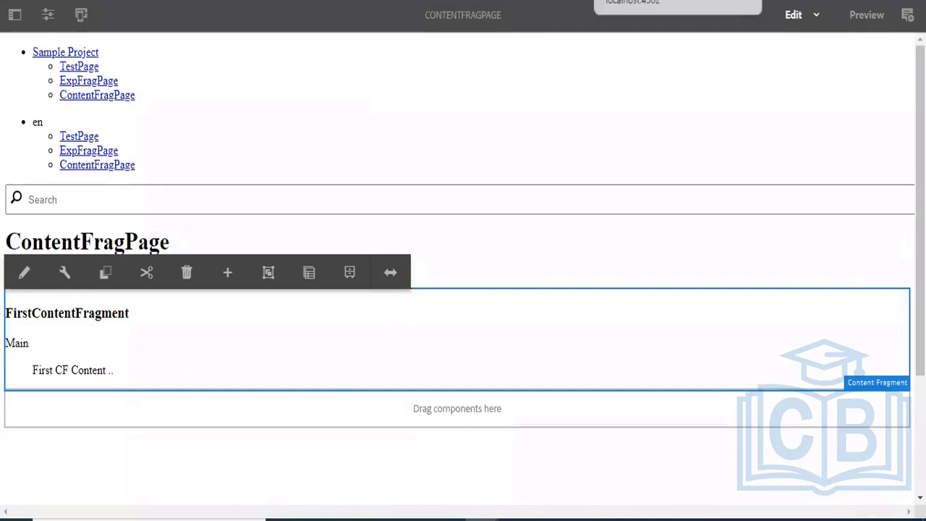
pyautogui.click(644, 1)
pyautogui.moveTo(87, 162)
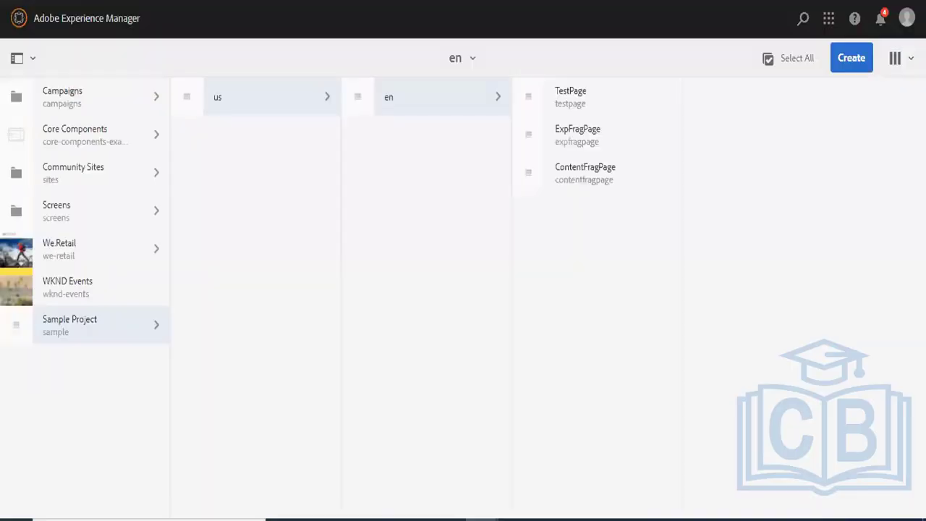
pyautogui.click(18, 18)
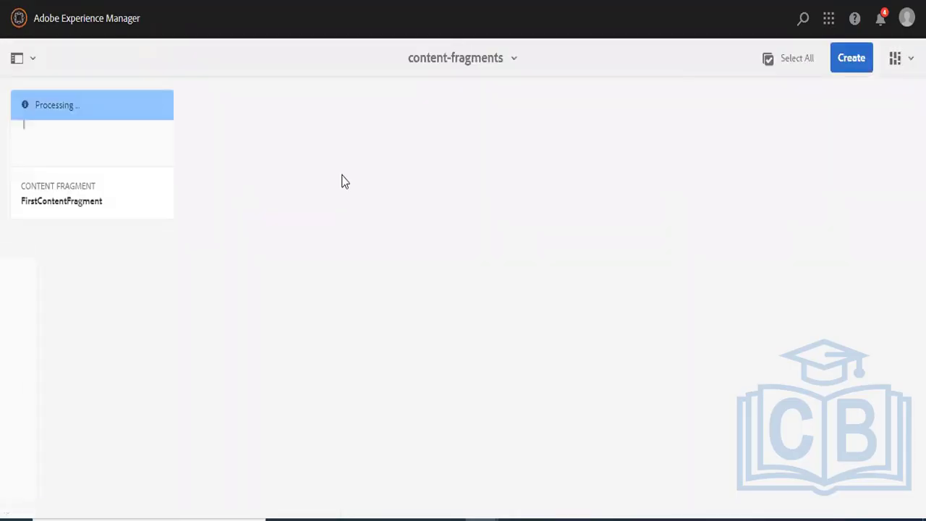
pyautogui.moveTo(35, 95)
pyautogui.click(44, 113)
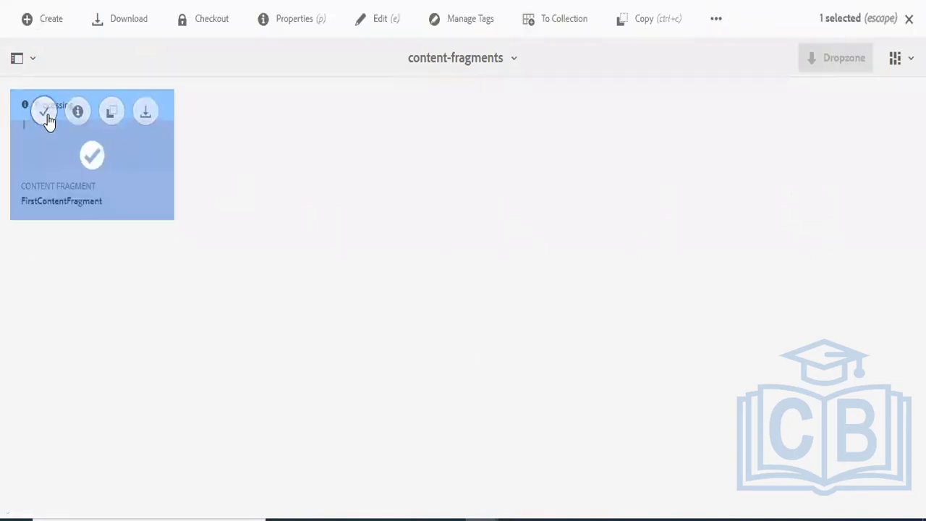
pyautogui.click(375, 21)
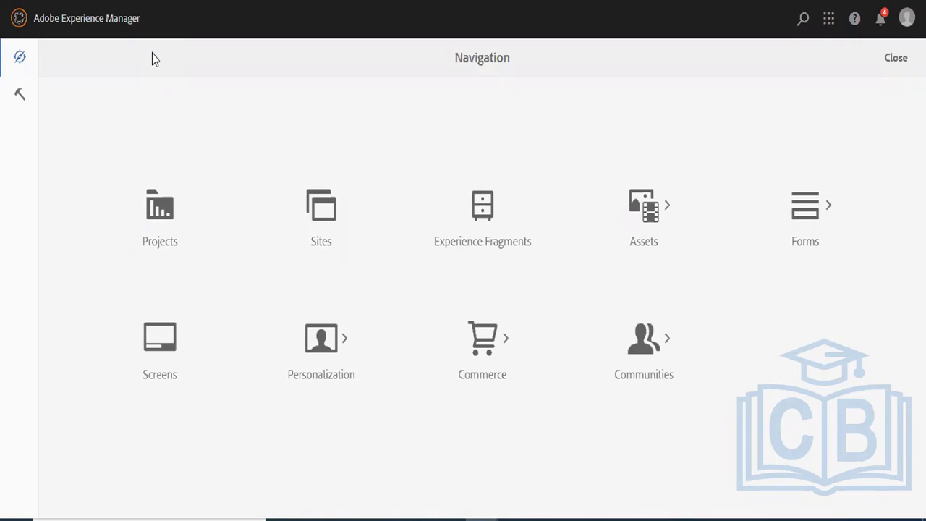
# Step: Open the AEM Tools overview and load CRXDE Lite at localhost:4502/crx/de in a duplicated browser tab
pyautogui.click(21, 97)
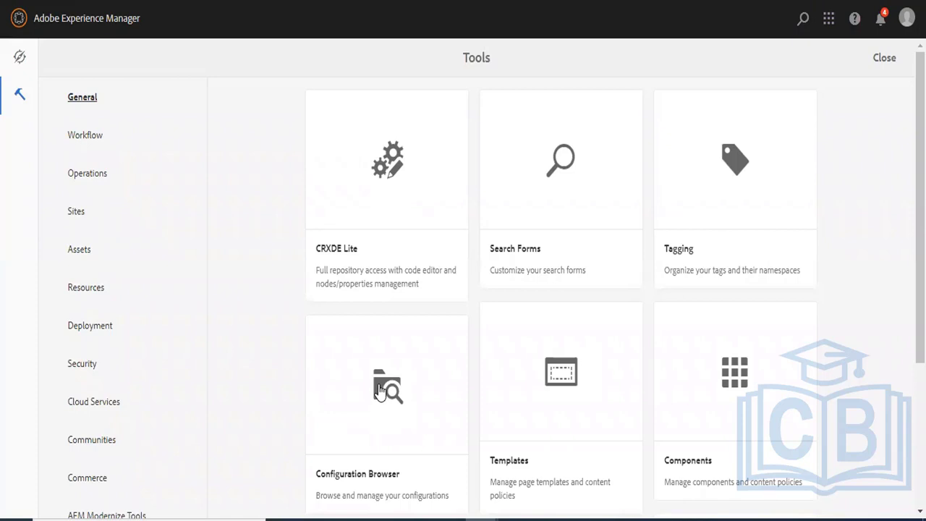
pyautogui.rightClick(347, 0)
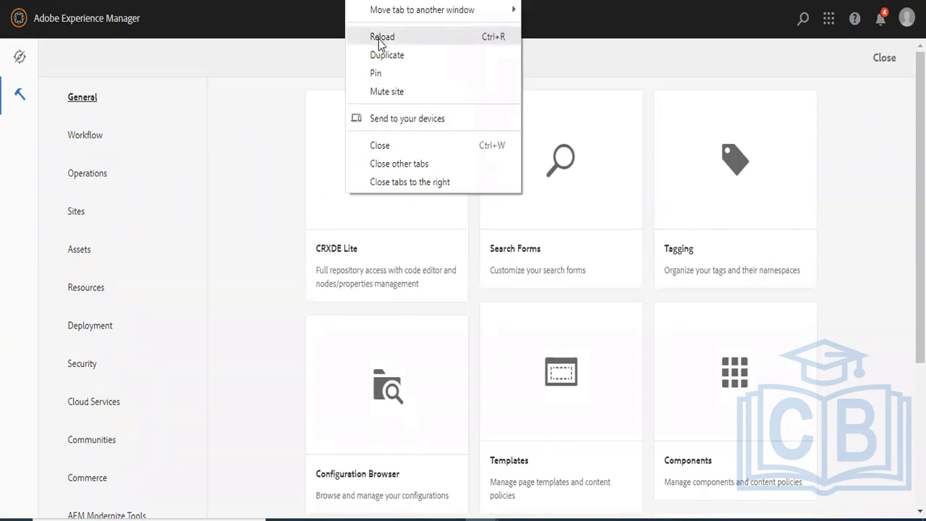
pyautogui.click(385, 56)
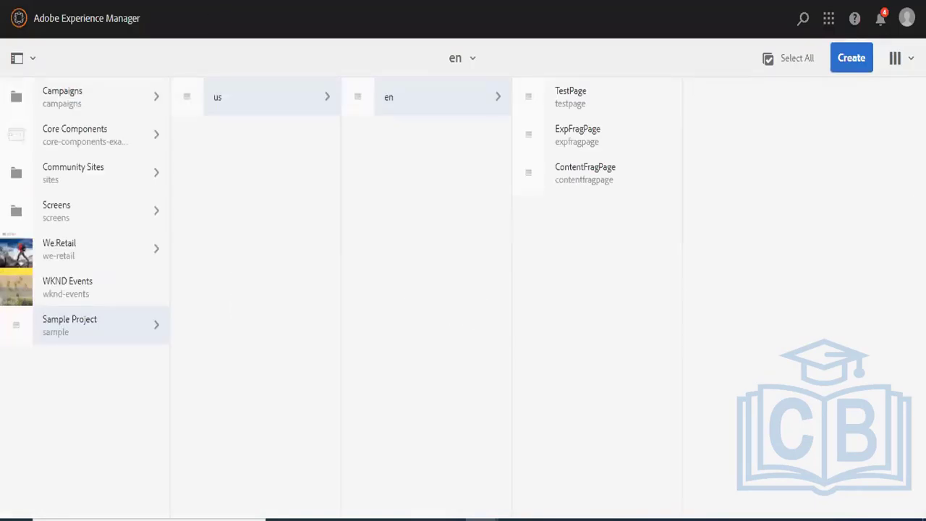
pyautogui.write('crx/de')
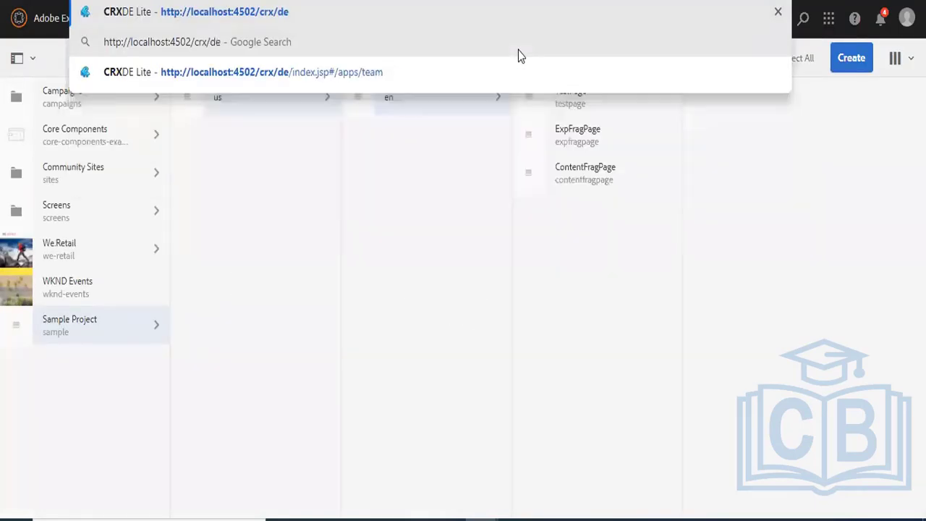
pyautogui.press('Return')
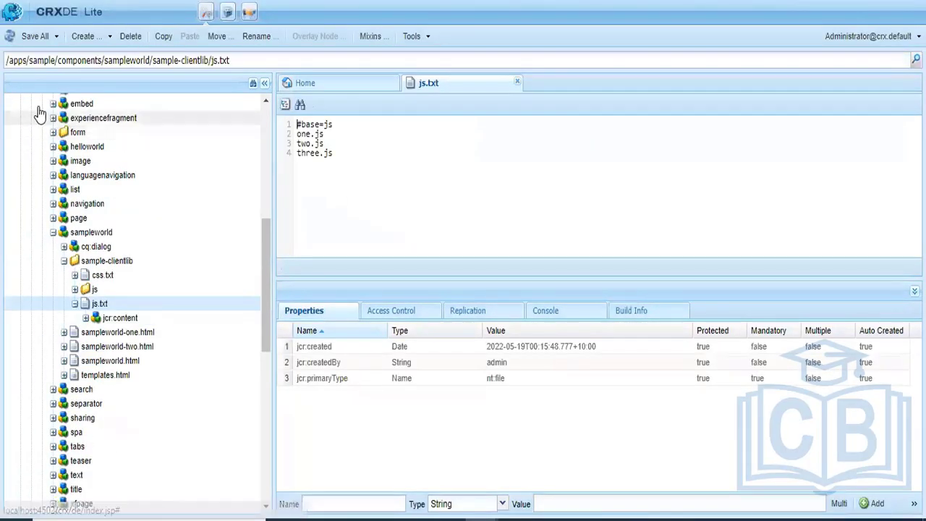
# Step: Collapse apps in the repository tree and expand /conf/sample/settings to examine the project's configuration nodes
pyautogui.moveTo(265, 265); pyautogui.dragTo(280, 100)
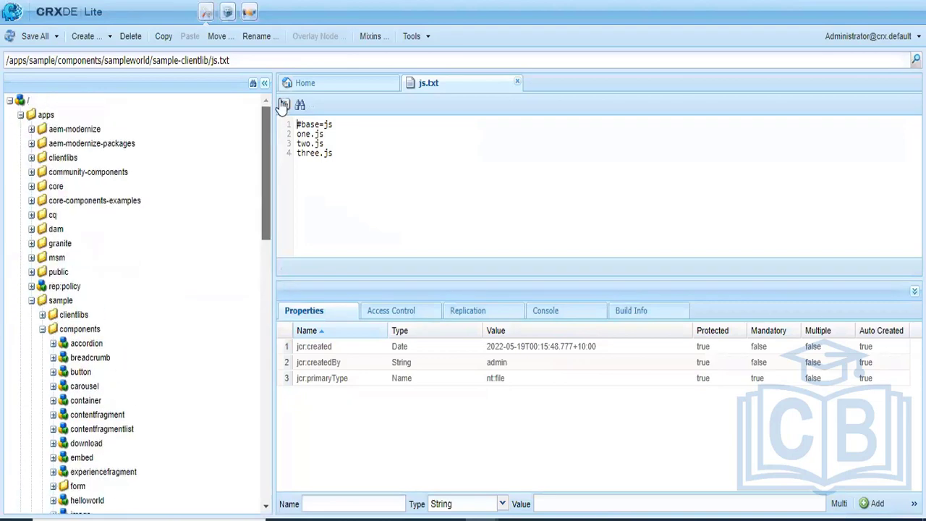
pyautogui.click(20, 115)
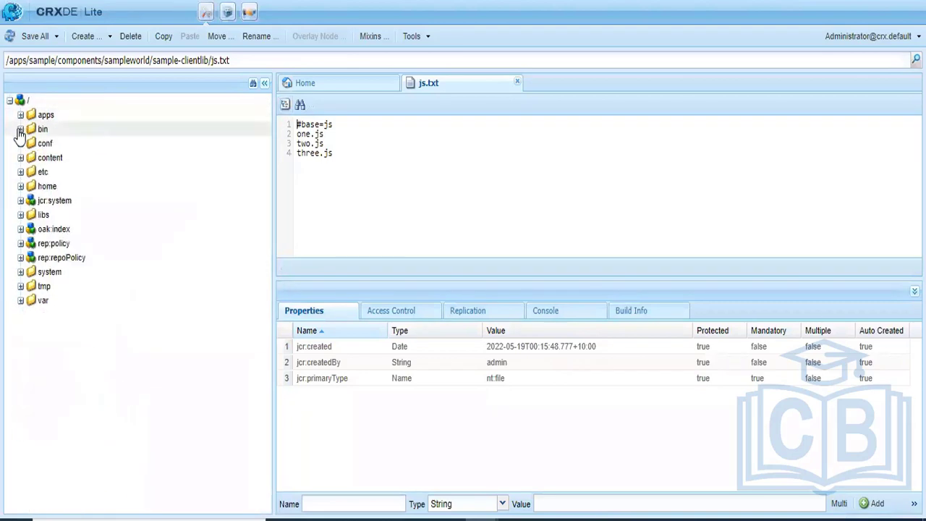
pyautogui.click(20, 143)
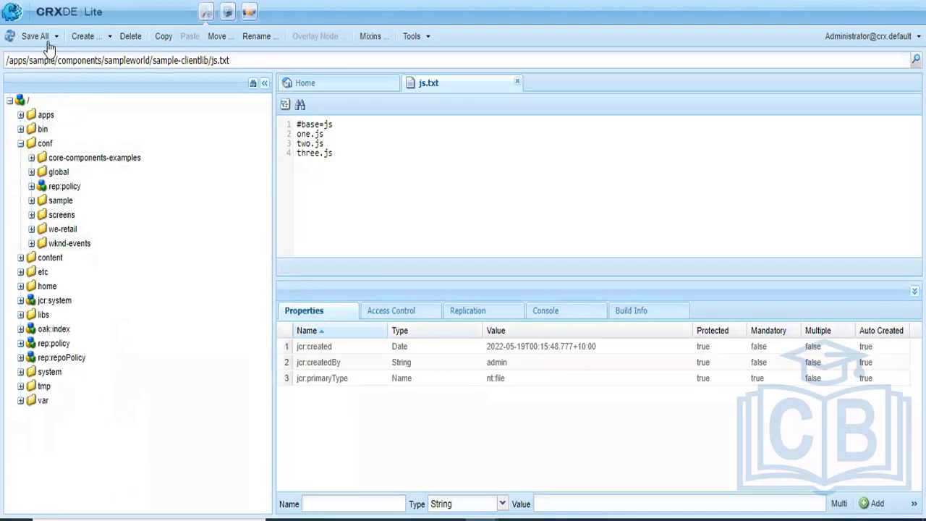
pyautogui.click(46, 145)
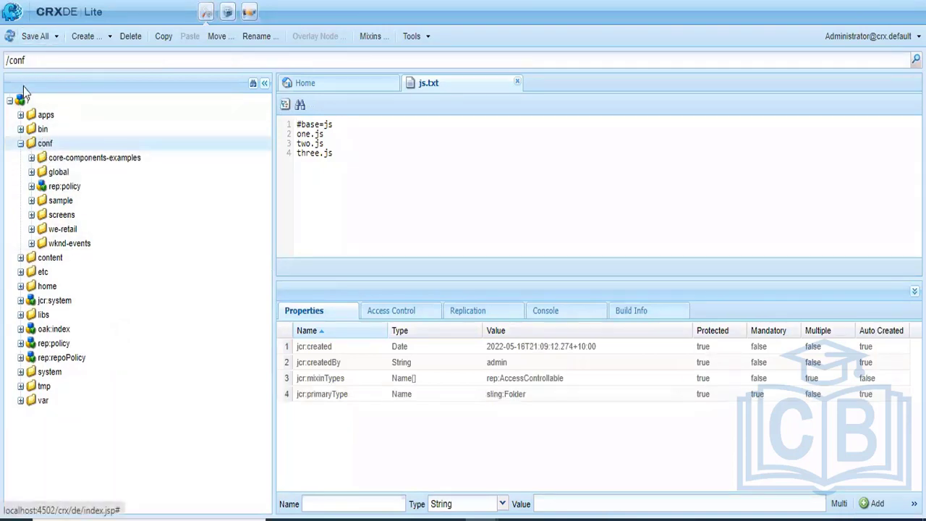
pyautogui.click(63, 203)
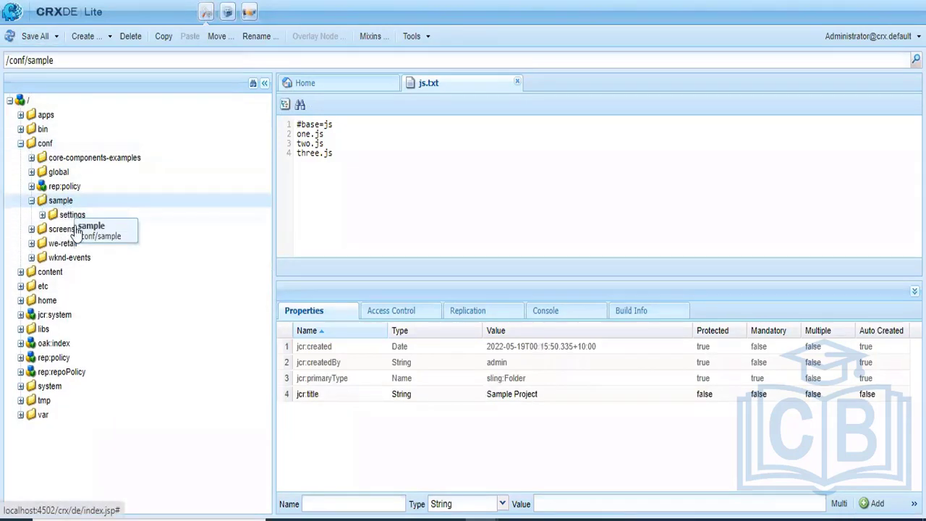
pyautogui.click(71, 215)
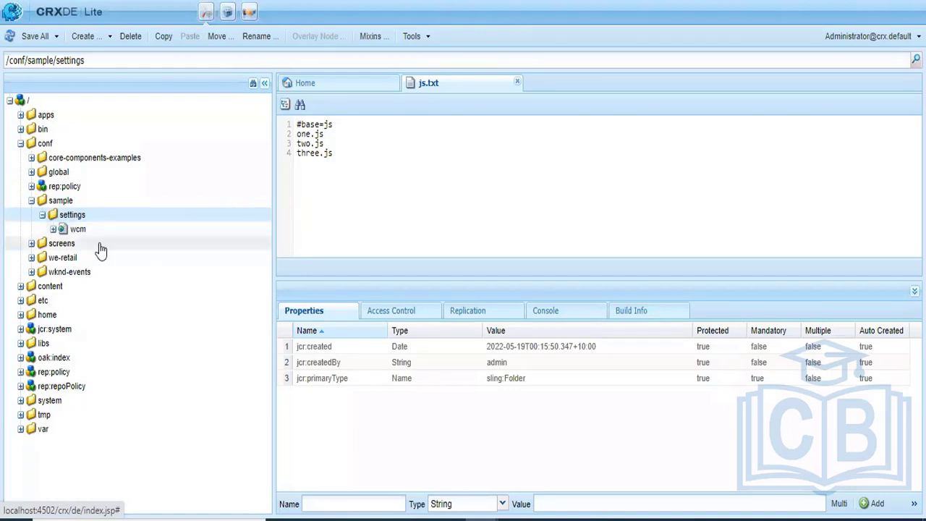
pyautogui.click(55, 201)
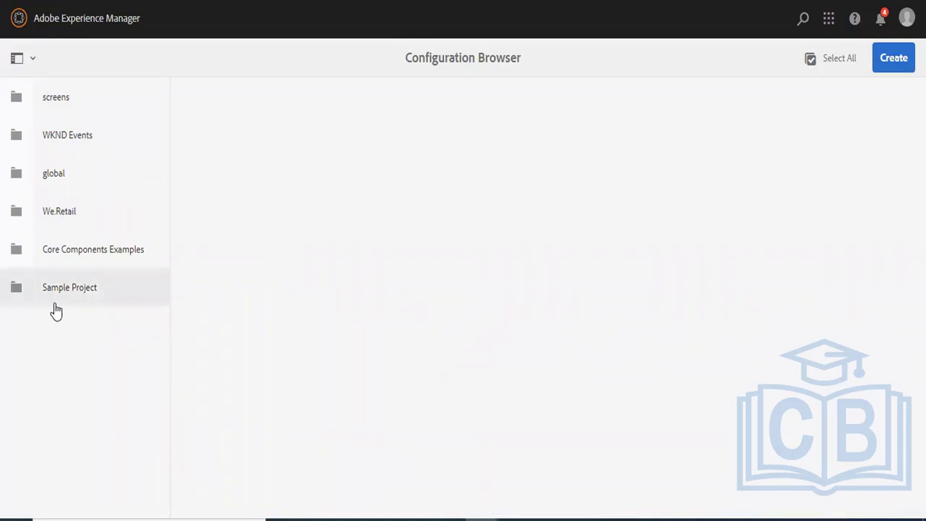
# Step: In the Configuration Browser, enable Content Fragment Models in the Sample Project configuration properties and save them
pyautogui.click(16, 289)
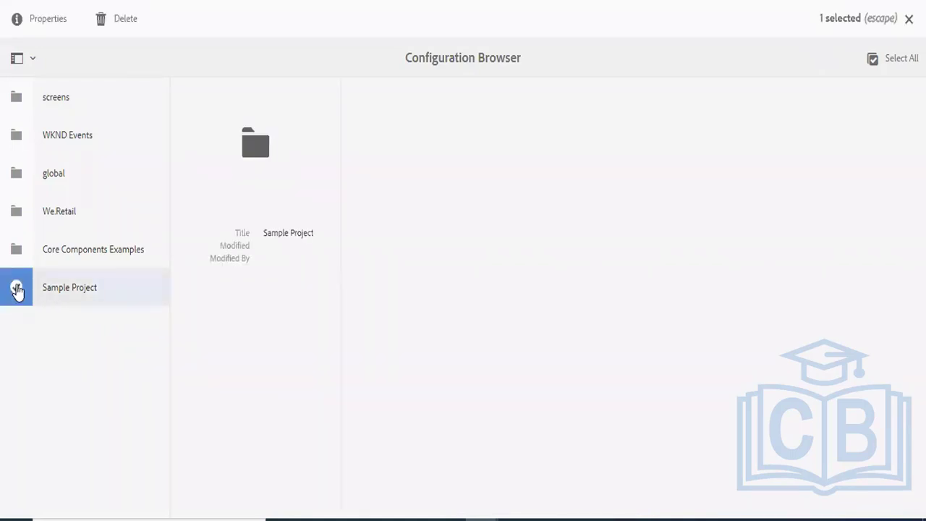
pyautogui.click(38, 21)
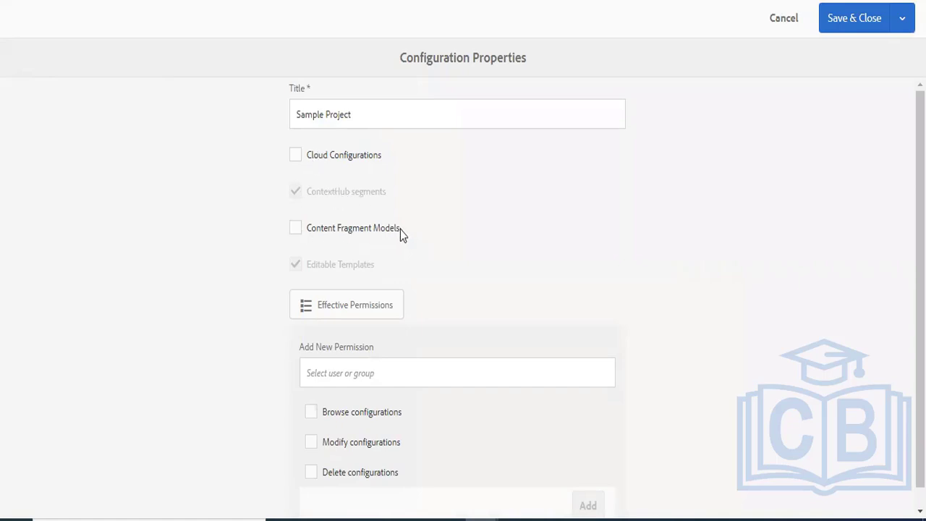
pyautogui.click(349, 232)
pyautogui.click(295, 230)
pyautogui.click(295, 230)
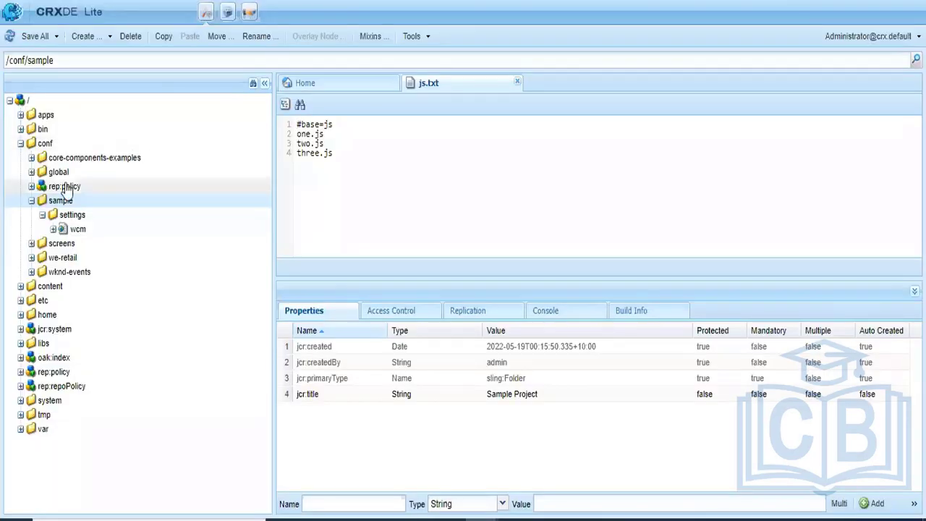
pyautogui.click(70, 216)
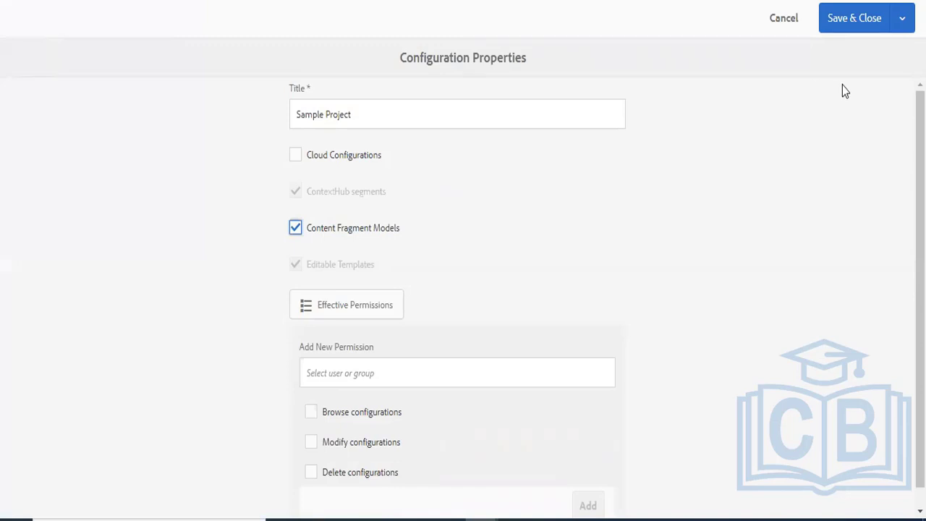
pyautogui.click(841, 23)
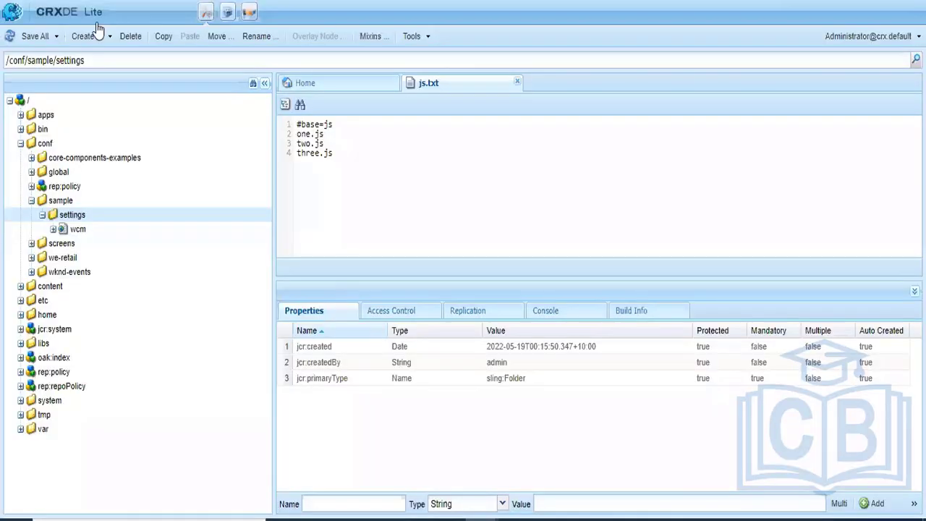
# Step: Switch to CRXDE Lite, refresh the repository tree, and inspect the dam node under /conf/sample/settings
pyautogui.click(9, 36)
pyautogui.doubleClick(77, 229)
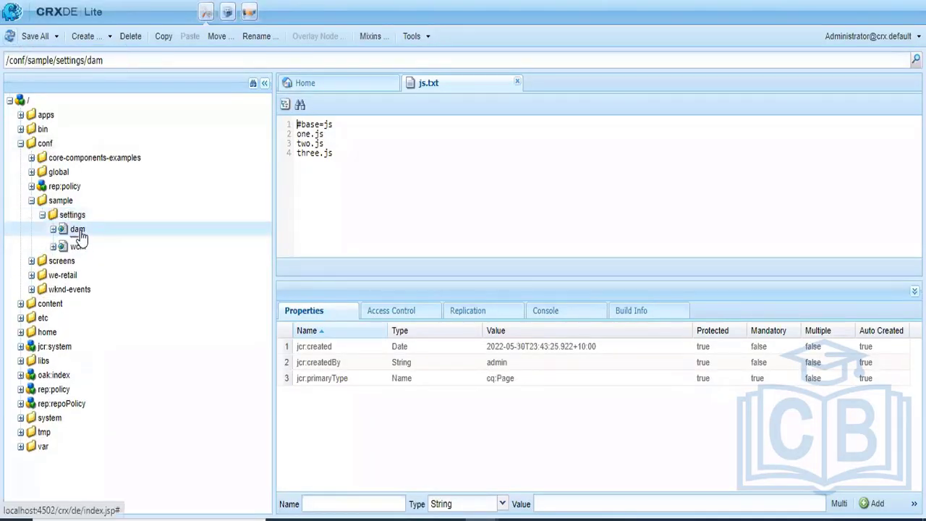
# Step: Expand dam and cfm under /conf/sample/settings and inspect the models node in the repository tree
pyautogui.click(86, 244)
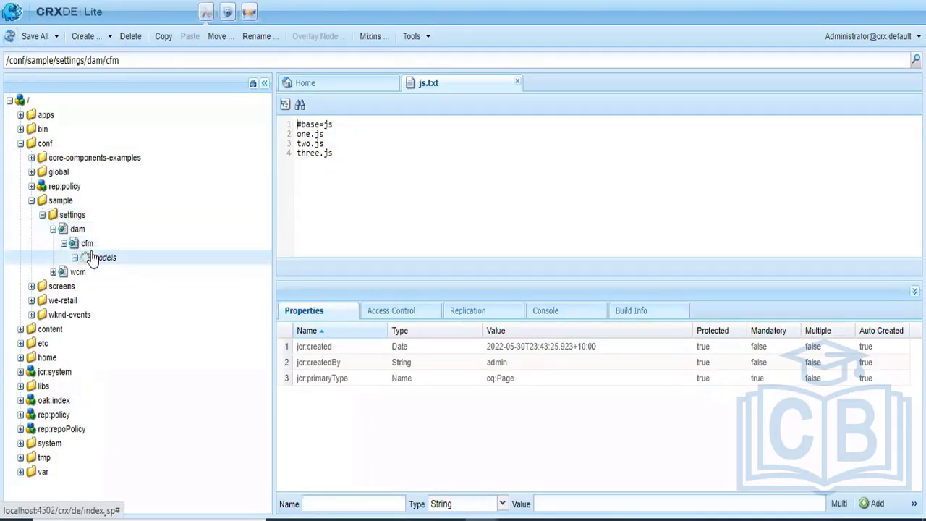
pyautogui.click(92, 258)
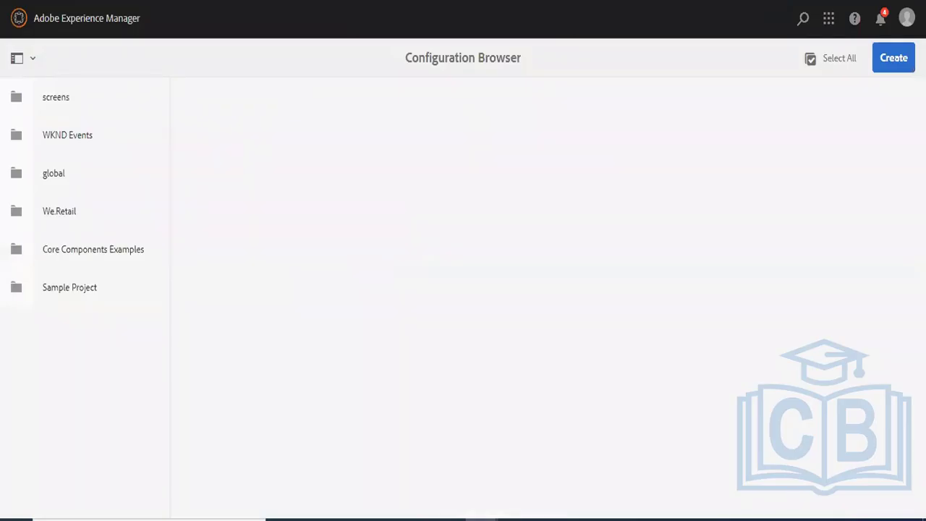
# Step: Return to the Configuration Browser in AEM, review the Sample Project configuration properties, and close them without saving
pyautogui.click(19, 18)
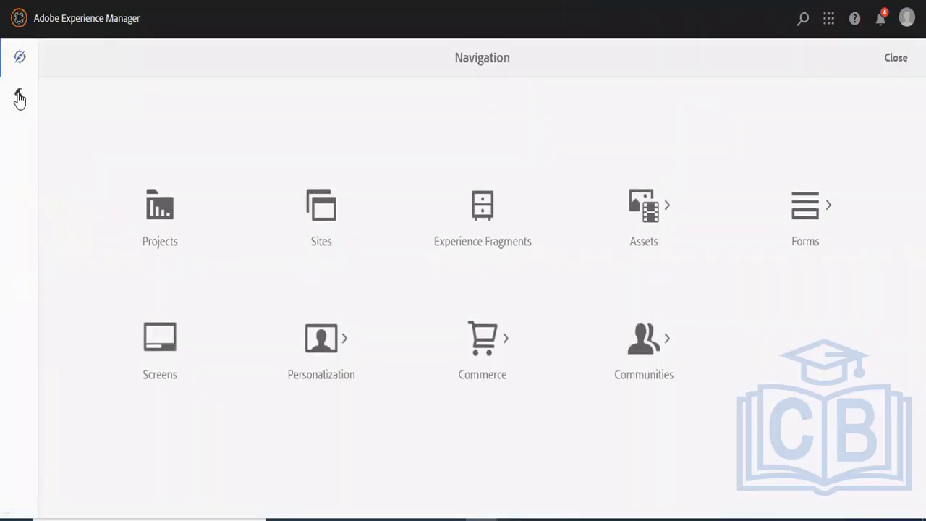
pyautogui.click(19, 95)
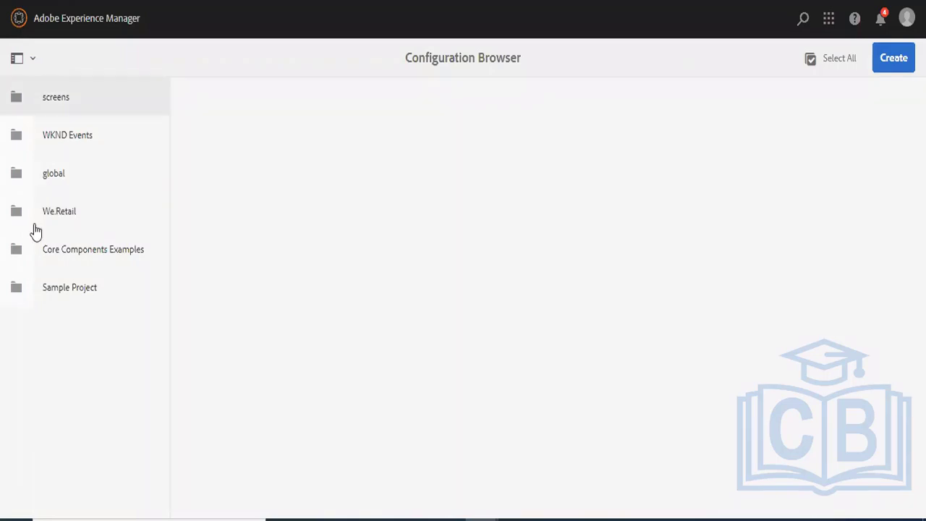
pyautogui.click(13, 288)
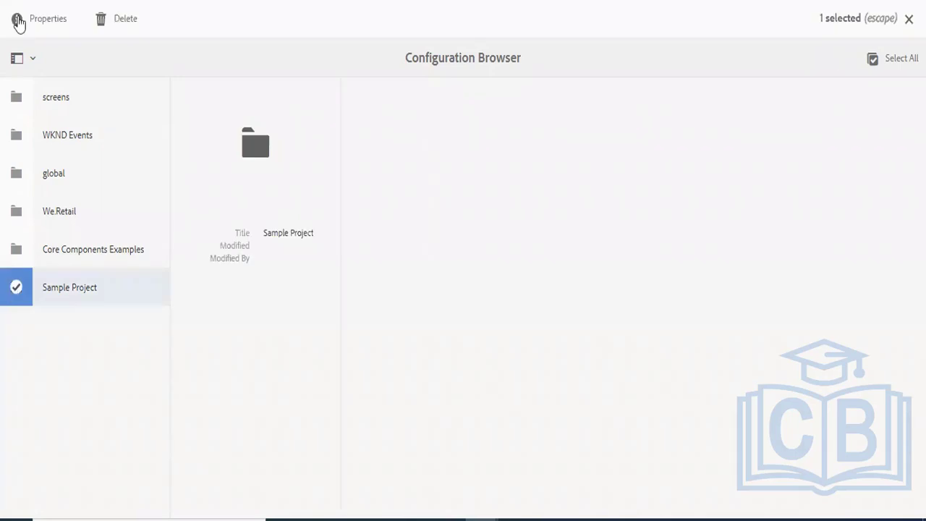
pyautogui.press('p')
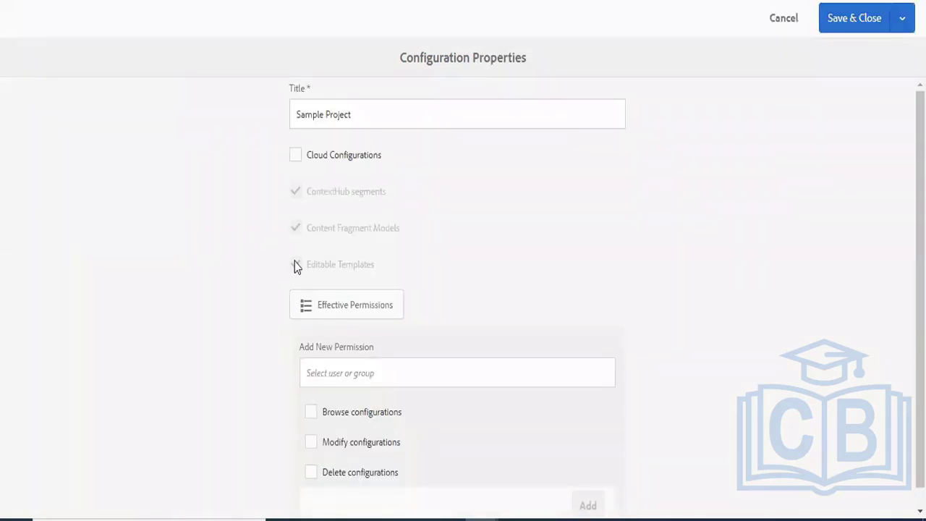
pyautogui.click(782, 20)
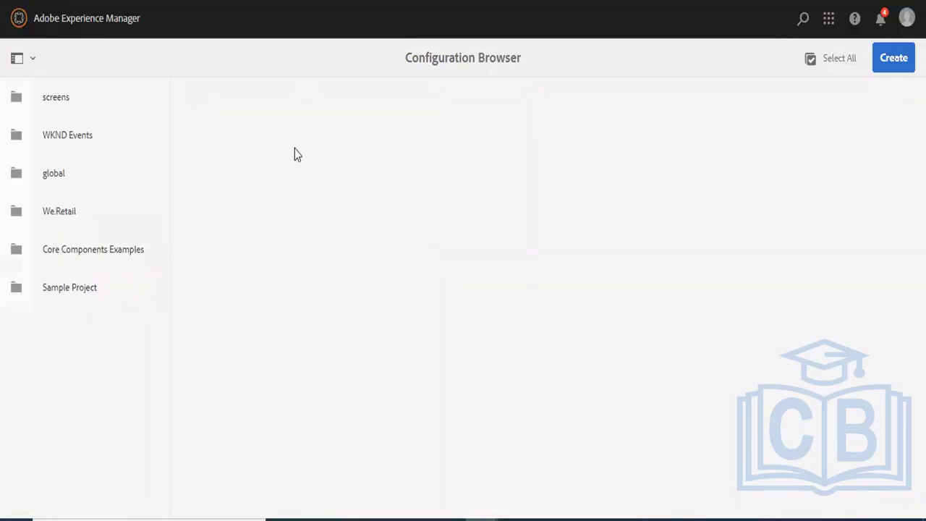
# Step: Open the Content Fragment Models console for assets and view the contents of the Sample Project folder
pyautogui.click(18, 20)
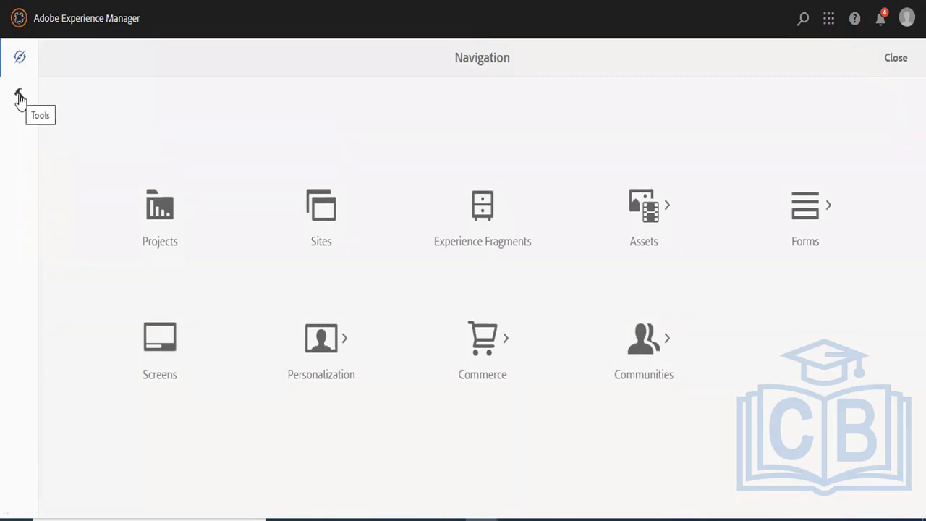
pyautogui.click(20, 98)
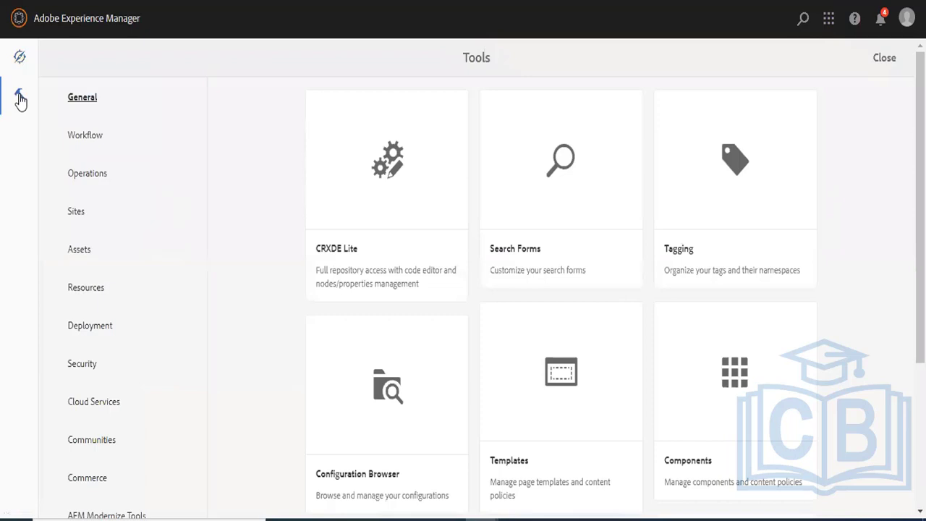
pyautogui.click(80, 253)
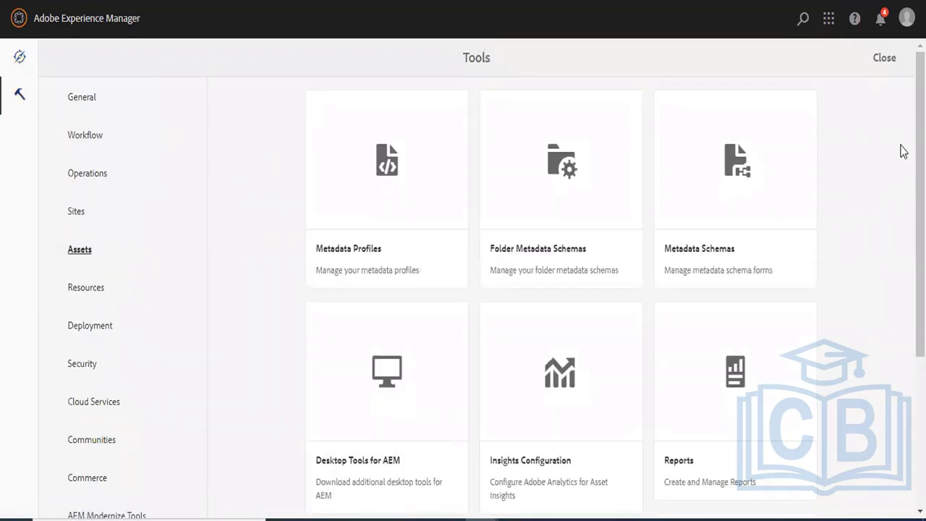
pyautogui.scroll(-1, 919, 217)
pyautogui.scroll(-3, 919, 217)
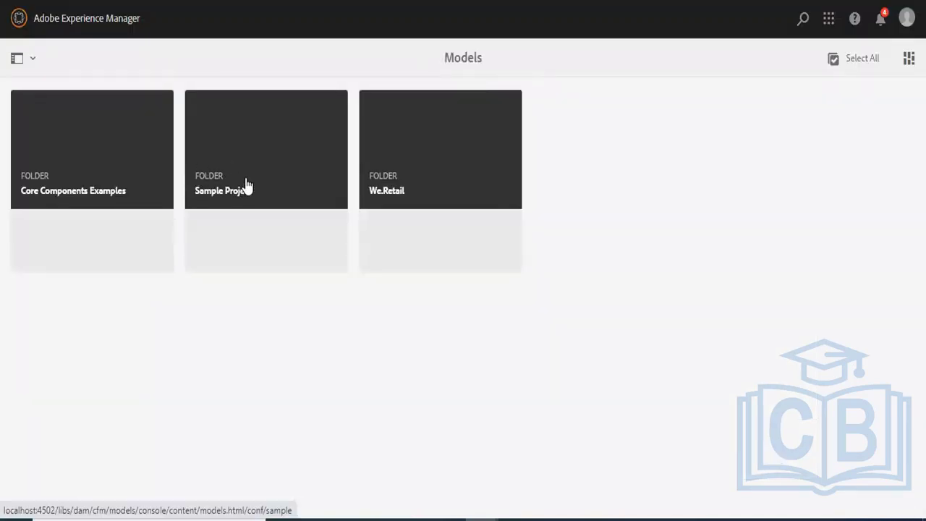
pyautogui.click(256, 178)
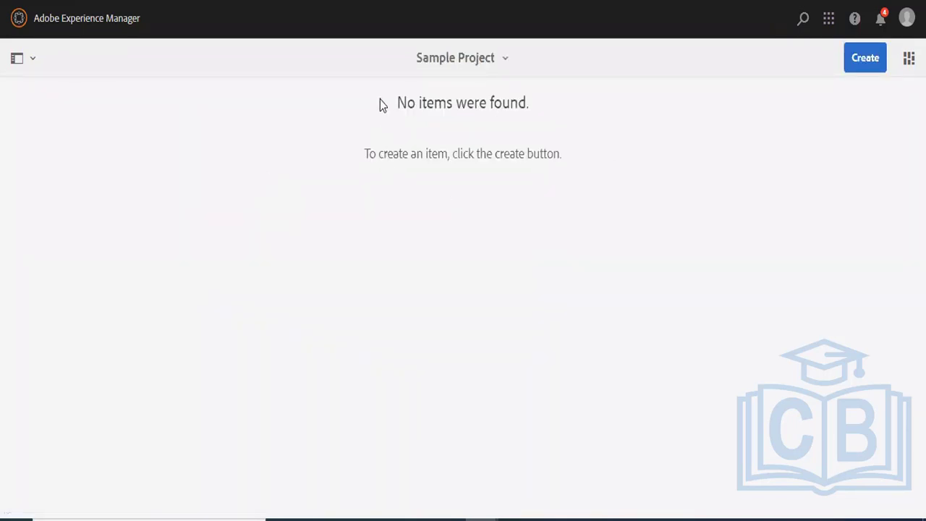
pyautogui.moveTo(379, 100); pyautogui.dragTo(564, 144)
pyautogui.click(623, 144)
# Step: Go back to the Models overview, view the Office model from Core Components Examples in the editor, and cancel out
pyautogui.click(513, 60)
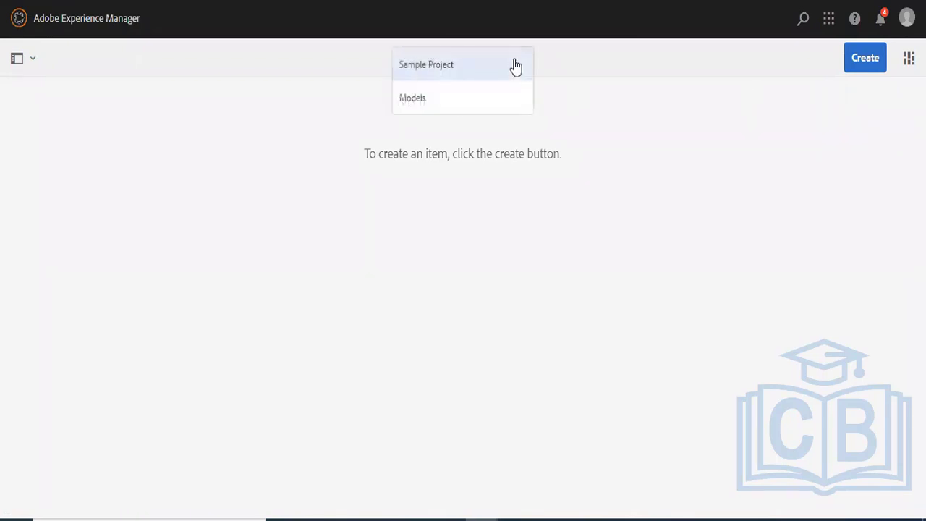
pyautogui.click(441, 100)
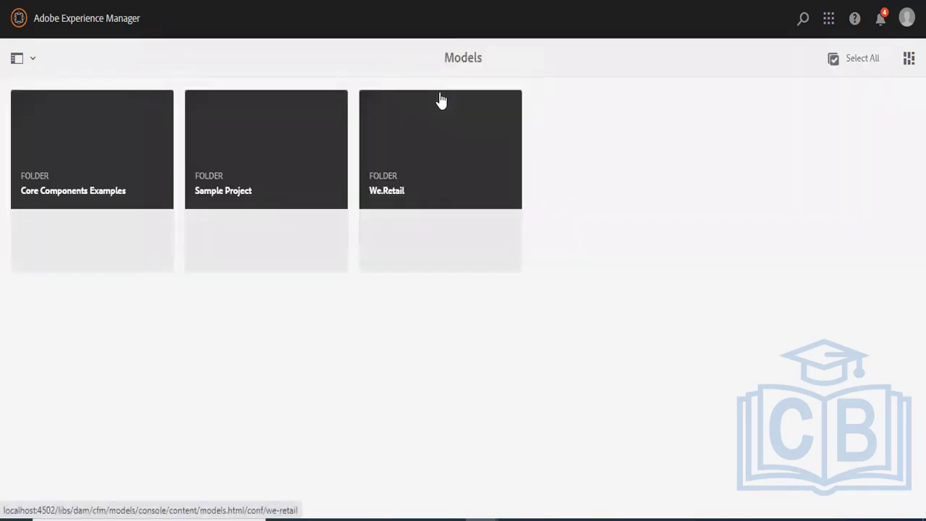
pyautogui.click(87, 176)
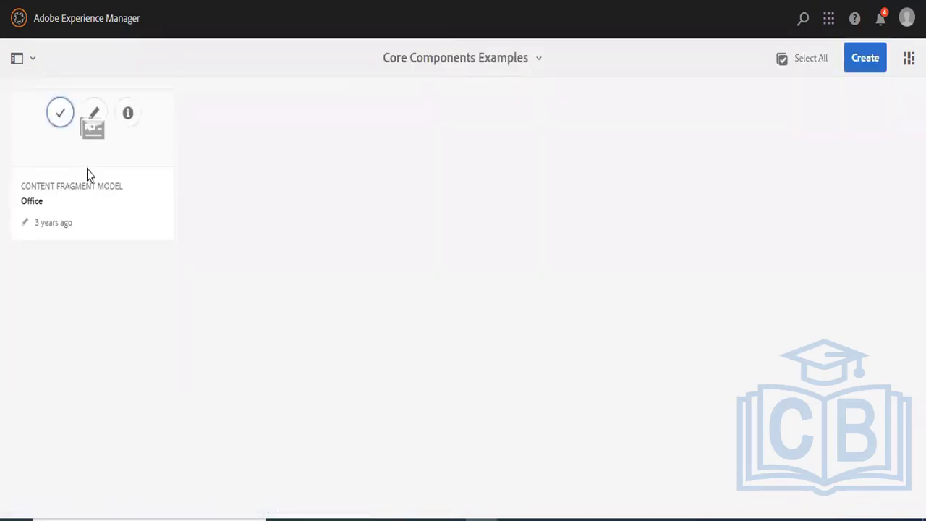
pyautogui.click(95, 108)
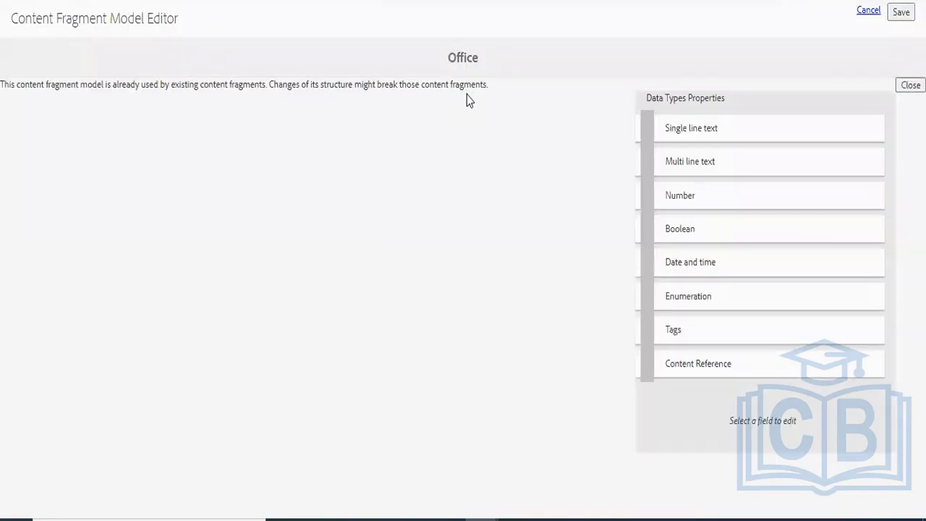
pyautogui.click(853, 18)
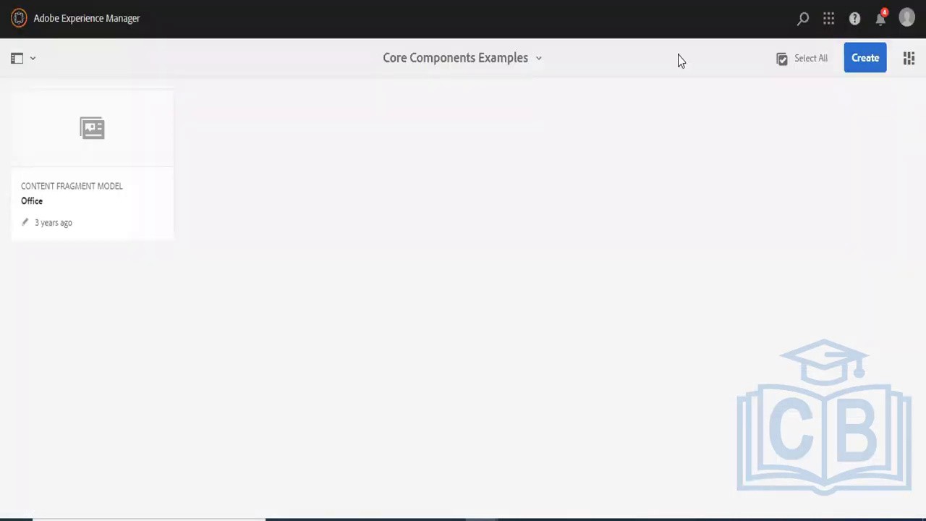
# Step: Reopen the Content Fragment Models console and view the models in the We.Retail folder
pyautogui.click(20, 20)
pyautogui.click(20, 98)
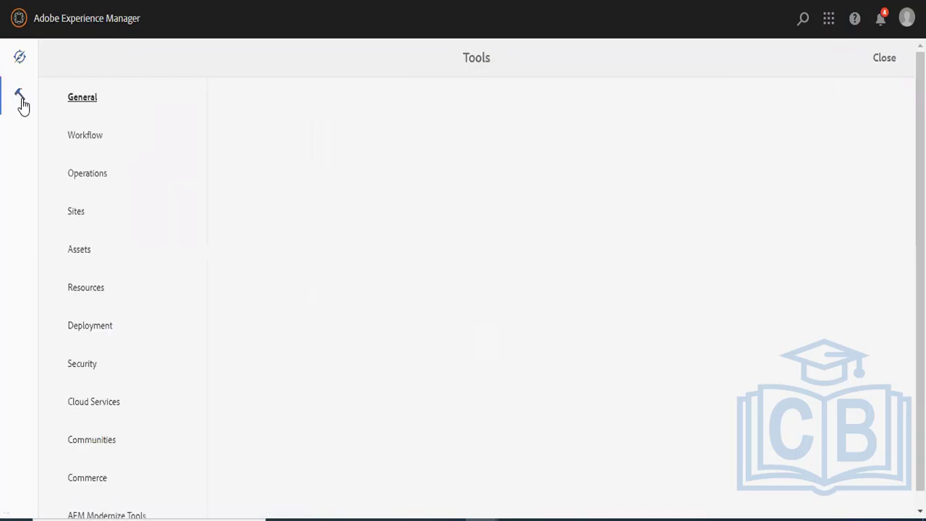
pyautogui.click(78, 253)
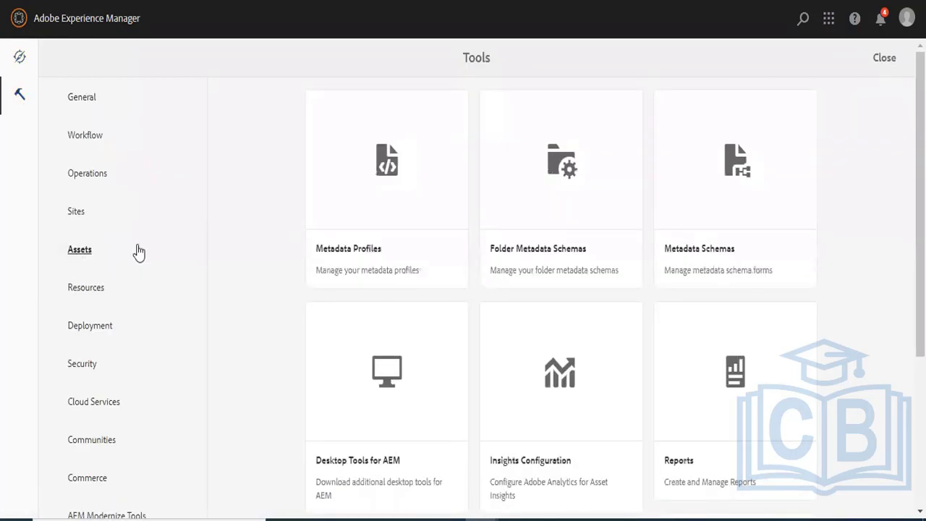
pyautogui.scroll(-3, 856, 161)
pyautogui.scroll(-1, 509, 331)
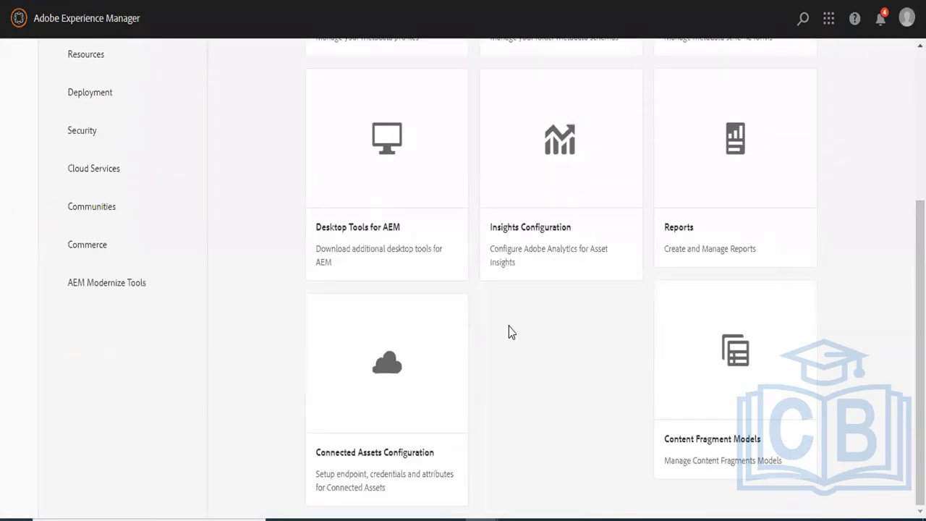
pyautogui.click(725, 353)
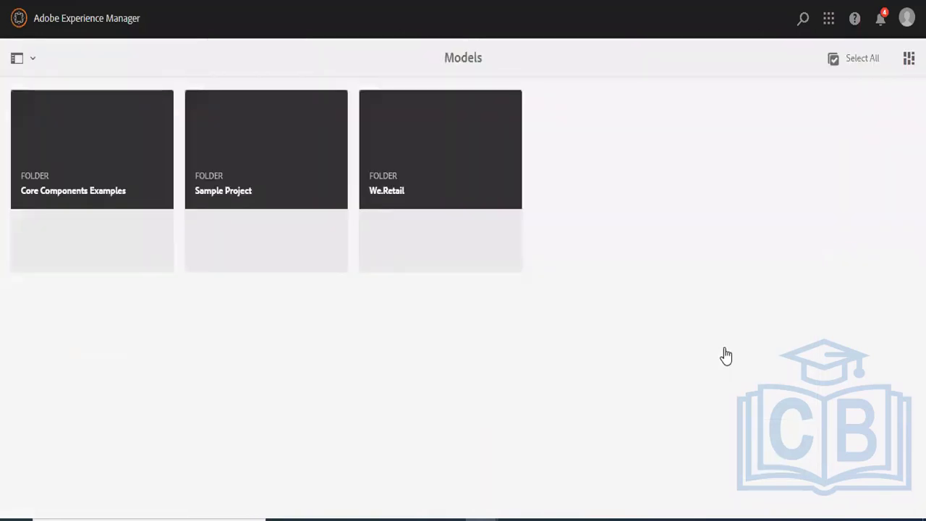
pyautogui.click(420, 182)
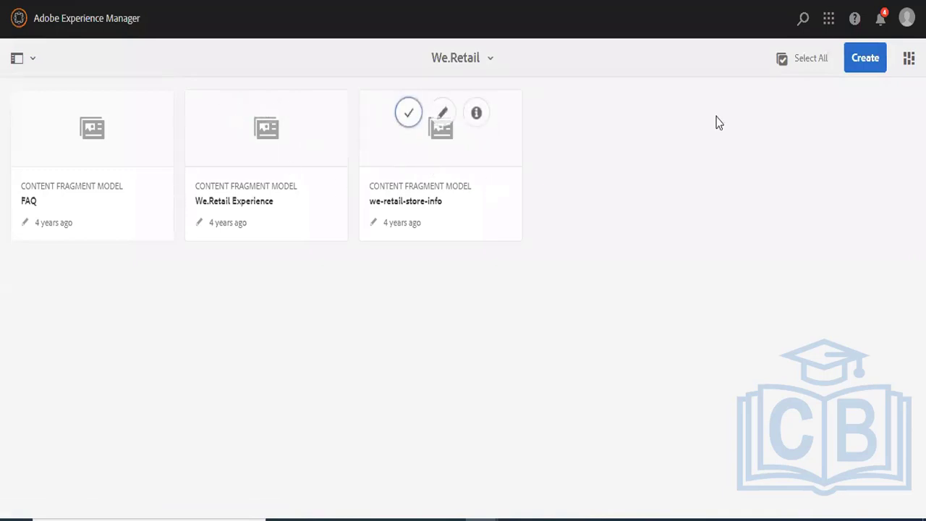
# Step: Return from We.Retail to the Models overview and open the Sample Project folder
pyautogui.click(24, 60)
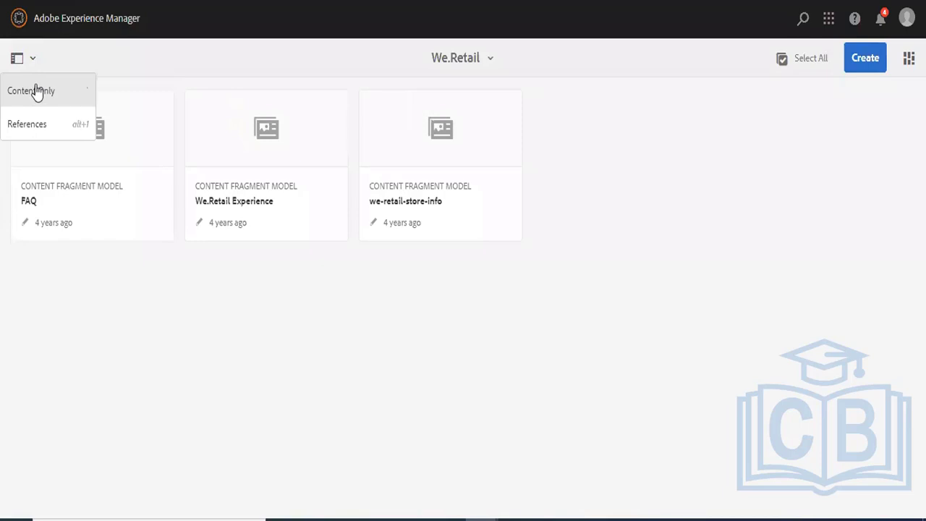
pyautogui.click(451, 64)
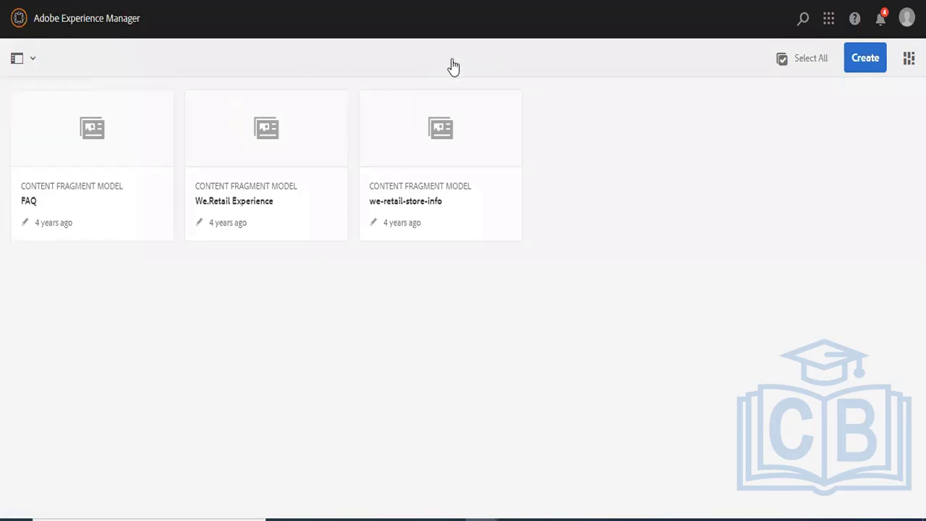
pyautogui.click(438, 100)
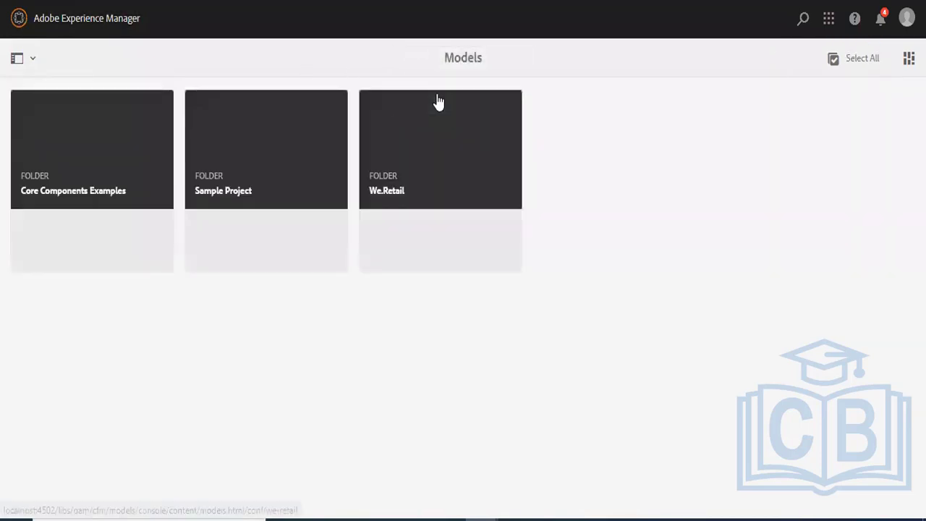
pyautogui.click(274, 151)
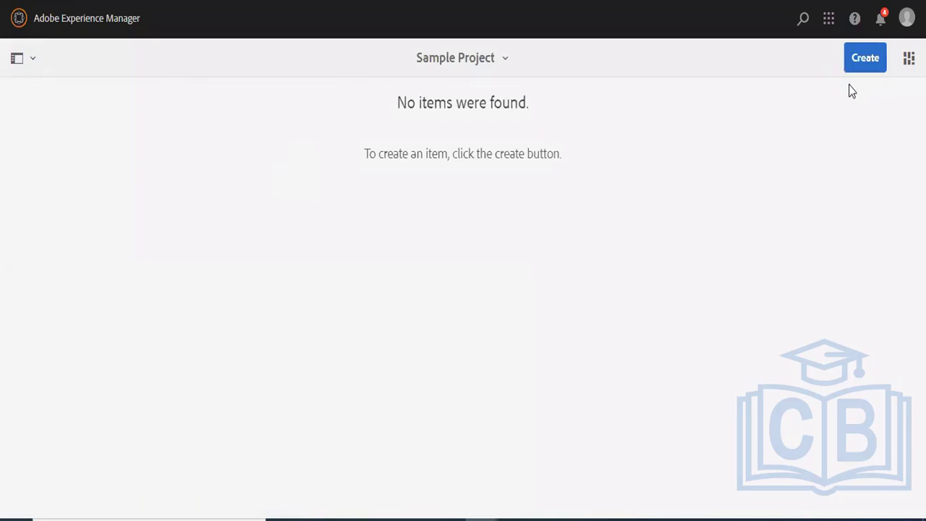
# Step: Create a content fragment model titled FirstContentFragmentModel in the Sample Project folder
pyautogui.click(868, 59)
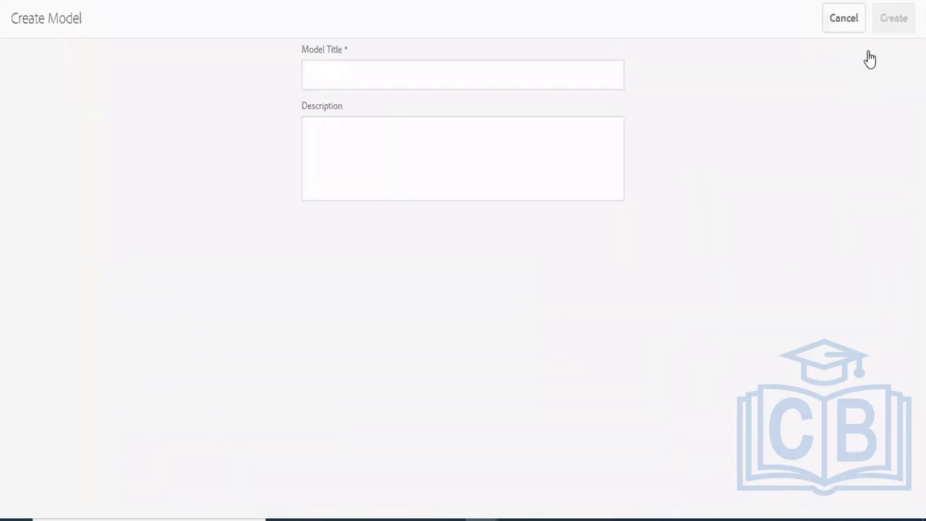
pyautogui.click(460, 85)
pyautogui.write('F')
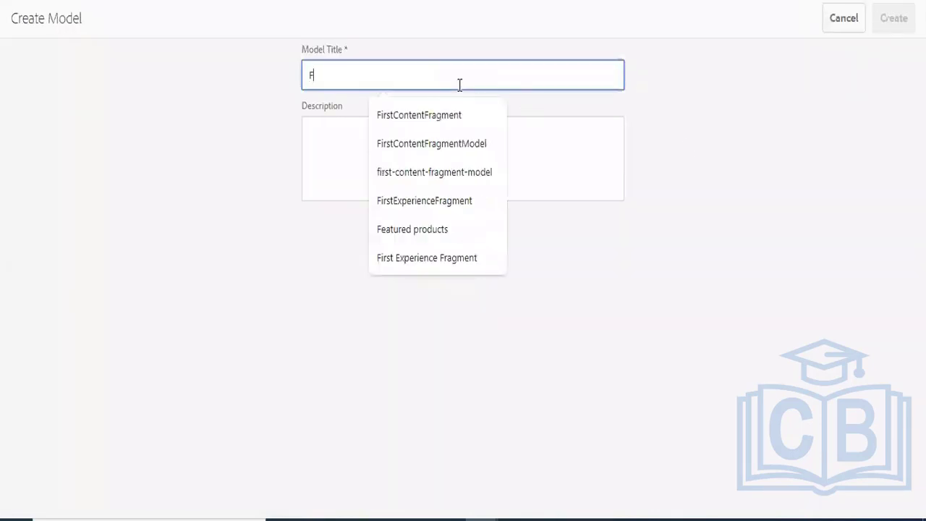
pyautogui.write('irstCFModel')
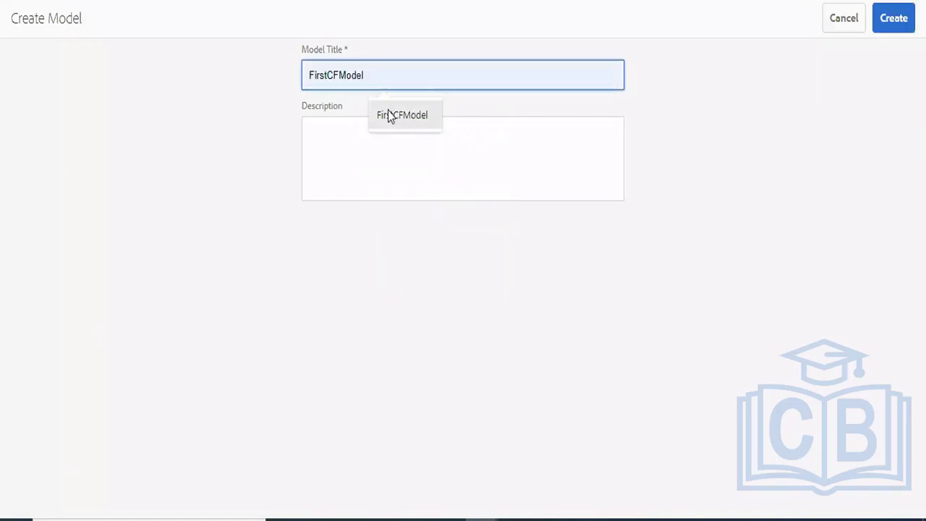
pyautogui.click(389, 117)
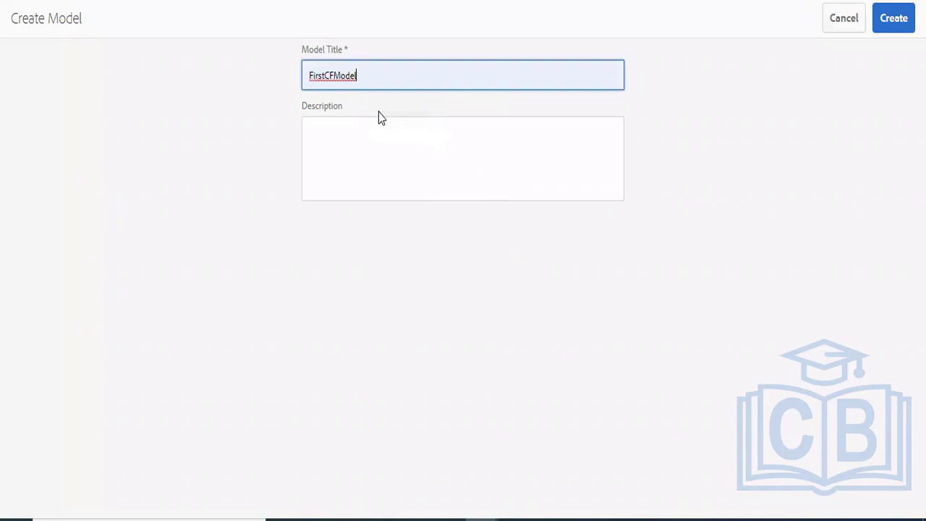
pyautogui.click(328, 74)
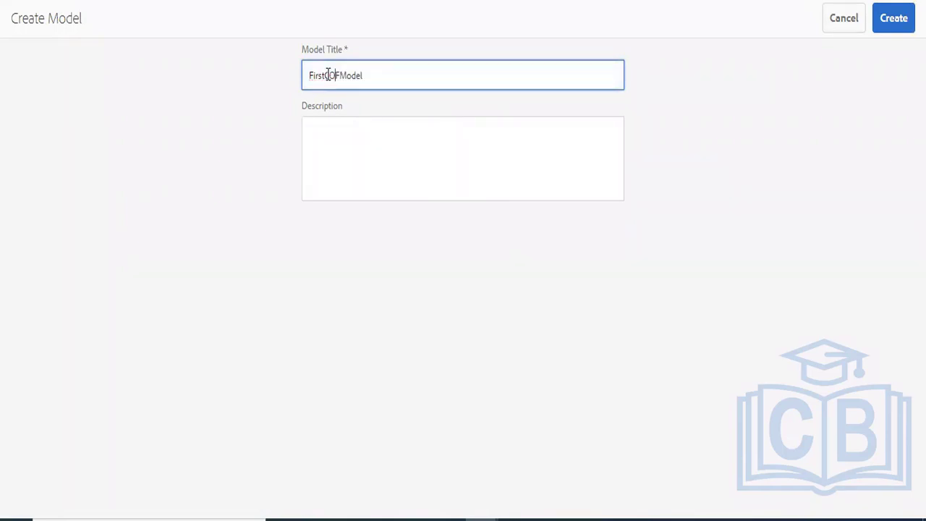
pyautogui.write('ontent')
pyautogui.press('Right')
pyautogui.write('ragme')
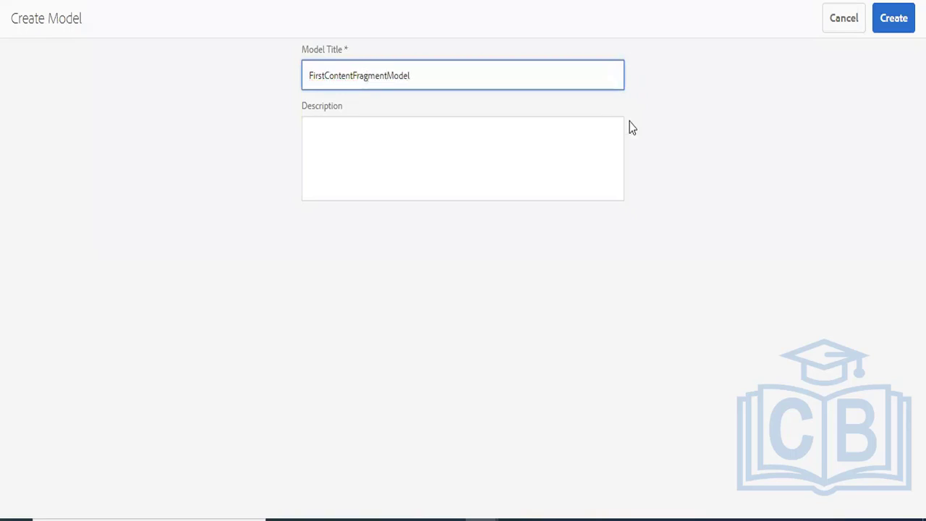
pyautogui.click(891, 21)
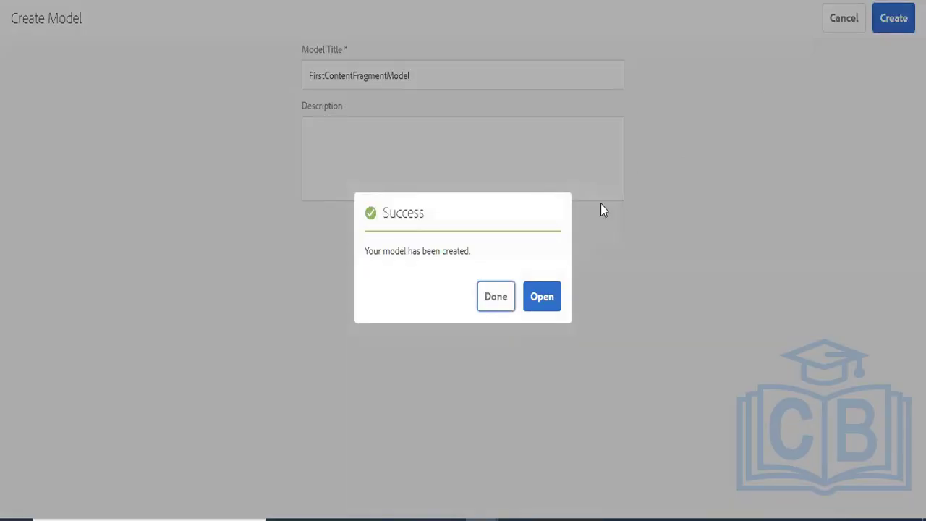
# Step: Open FirstContentFragmentModel in the model editor and add a Single line text field to its empty form
pyautogui.click(532, 295)
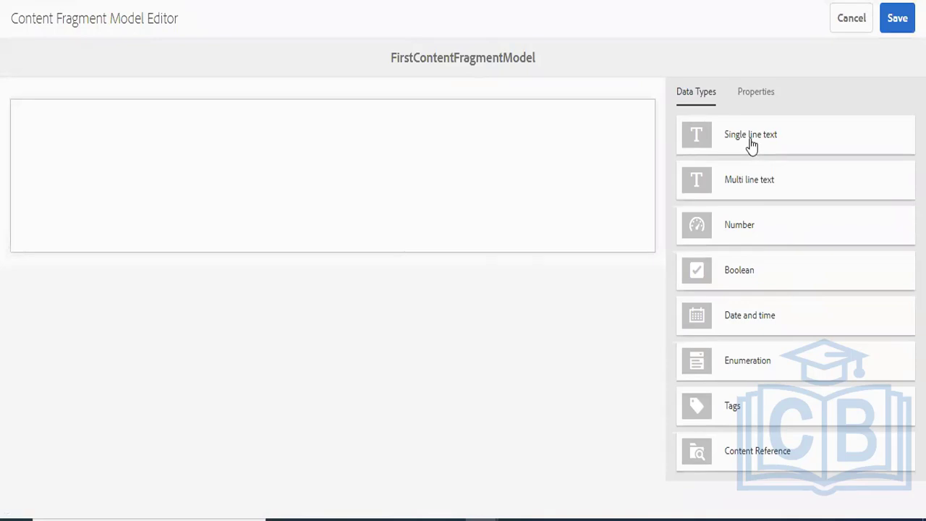
pyautogui.moveTo(726, 145); pyautogui.dragTo(197, 149)
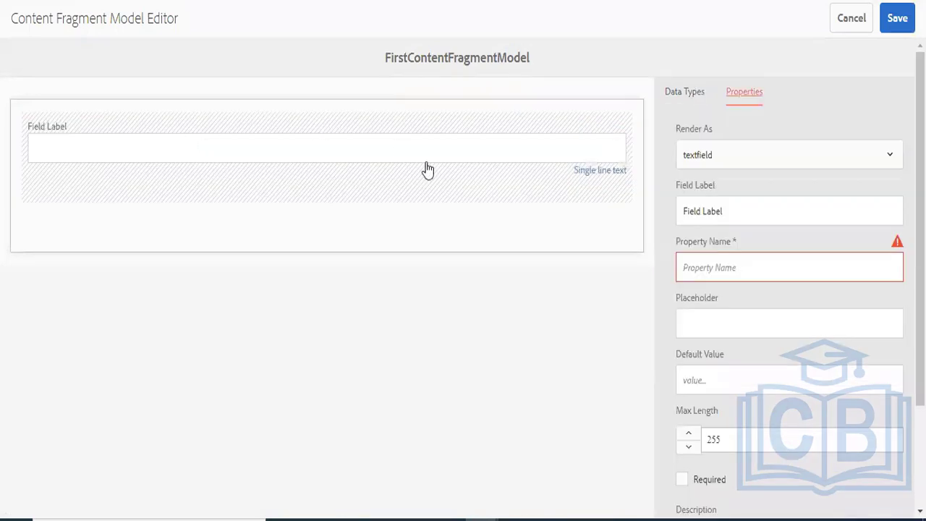
# Step: Render the new single line text field as textfield, label it First Name and set its property name to firstname
pyautogui.click(747, 162)
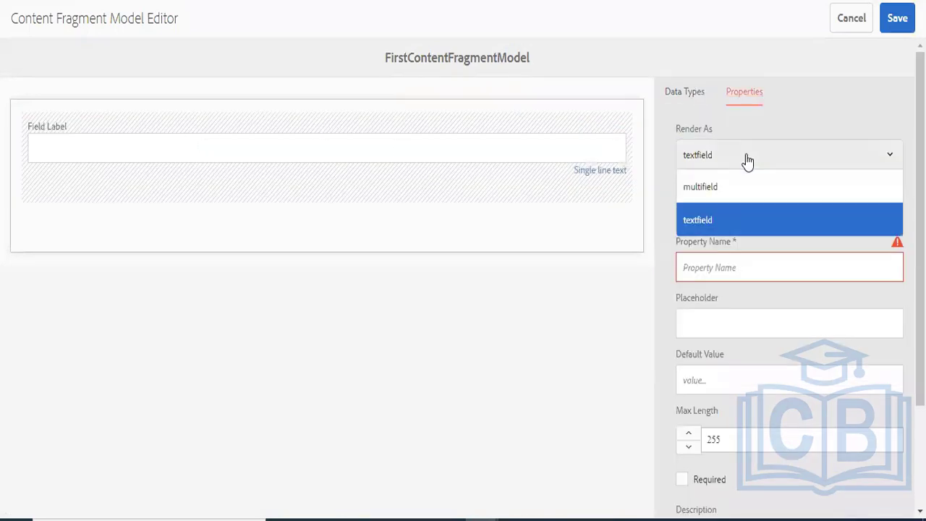
pyautogui.click(725, 219)
pyautogui.click(714, 210)
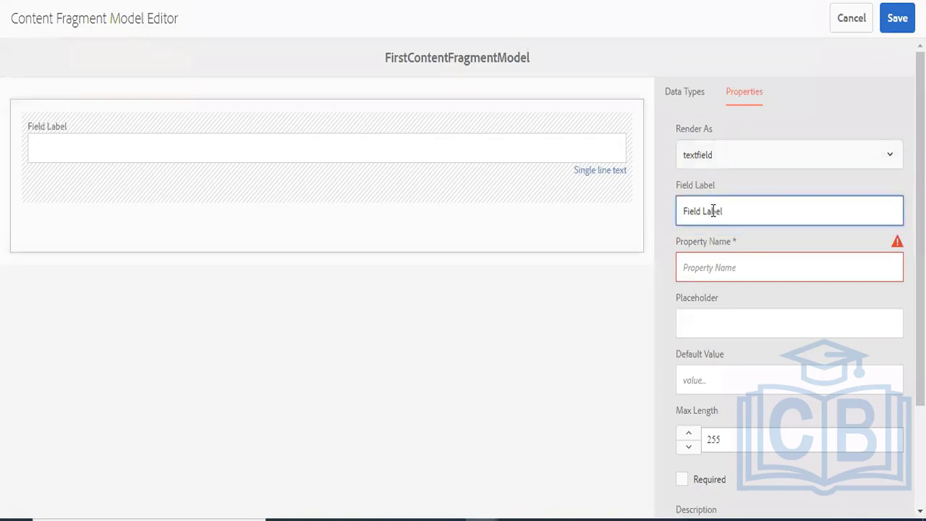
pyautogui.tripleClick(713, 210)
pyautogui.write('First Name')
pyautogui.click(709, 259)
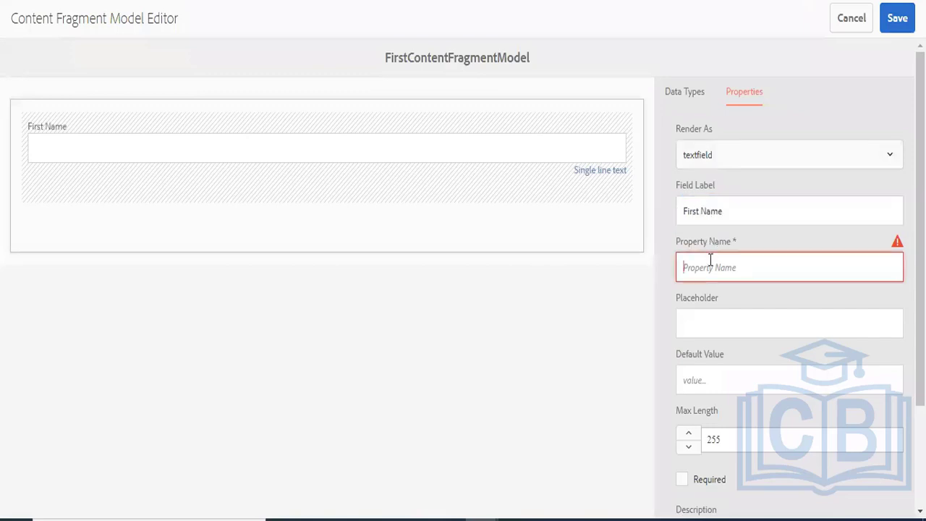
pyautogui.write('firstname')
# Step: Make the First Name field required and give it the placeholder "enter first name"
pyautogui.click(708, 376)
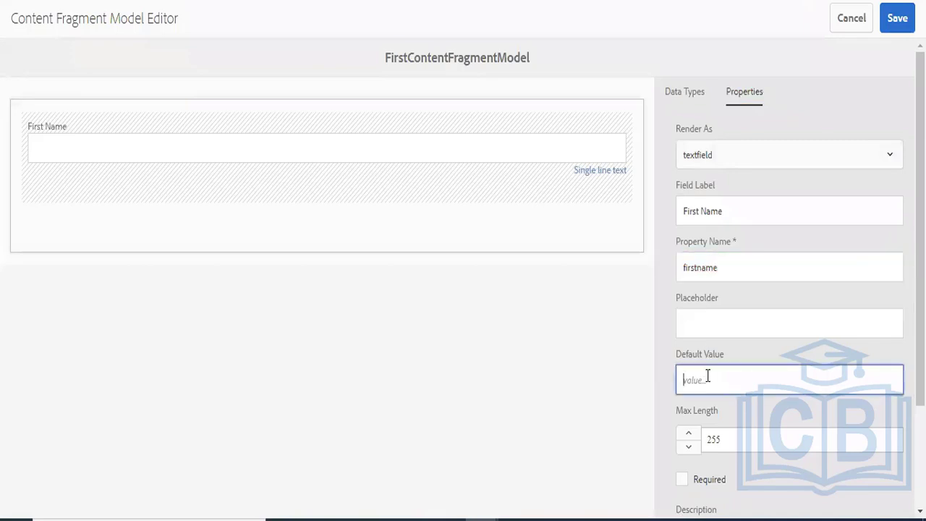
pyautogui.click(682, 478)
pyautogui.scroll(-1, 678, 476)
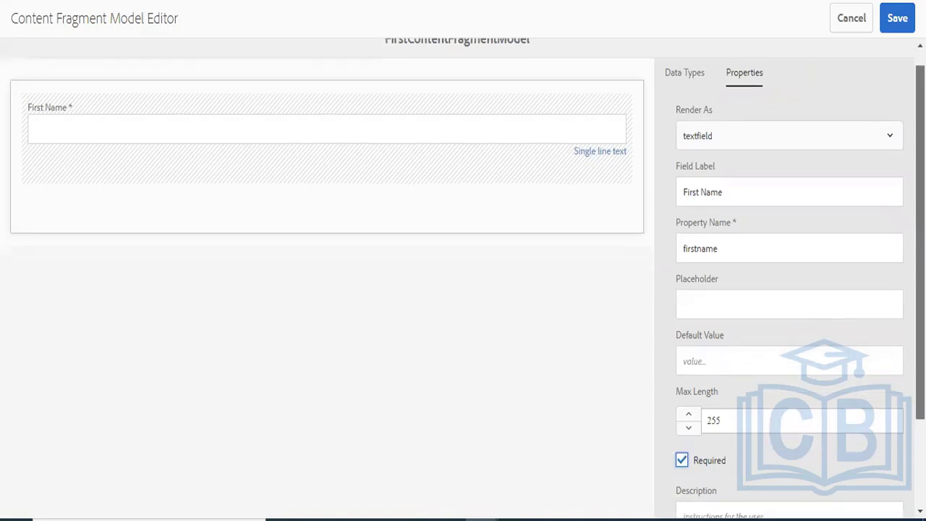
pyautogui.scroll(-2, 737, 210)
pyautogui.scroll(1, 737, 210)
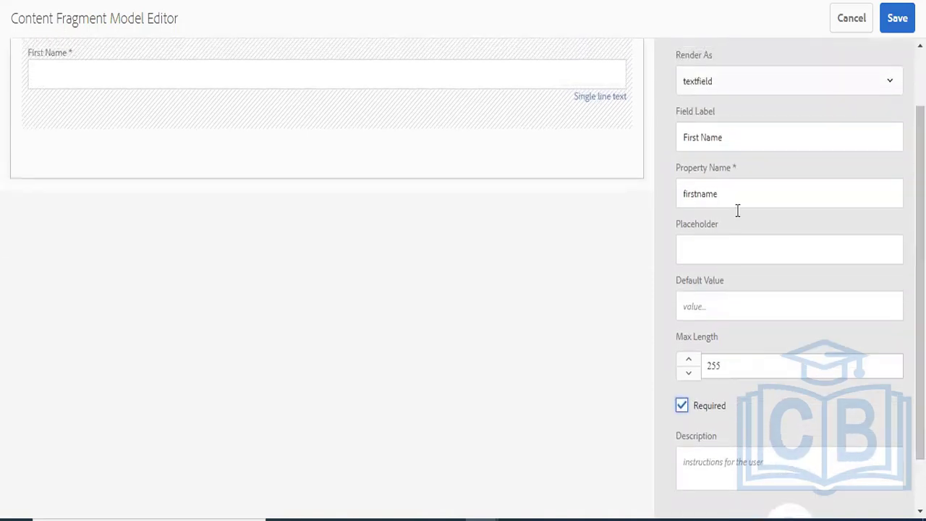
pyautogui.click(719, 244)
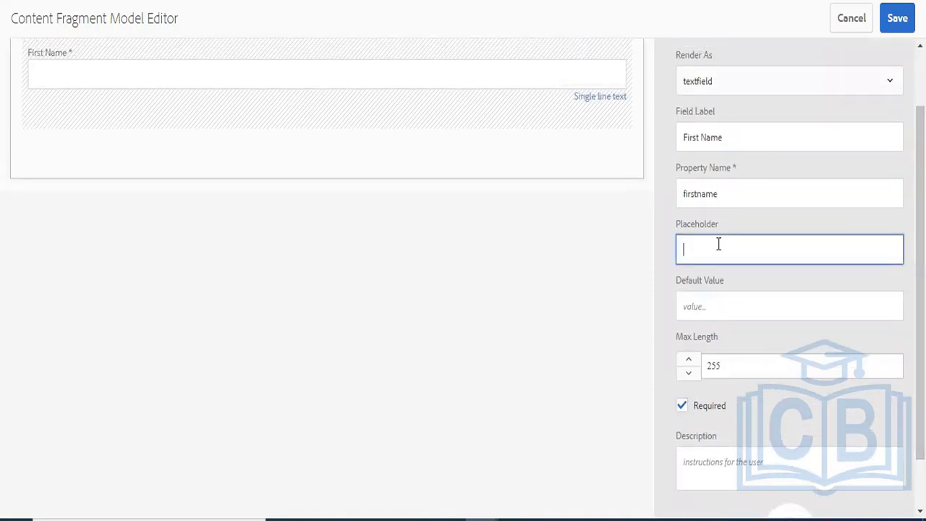
pyautogui.write('enter first name')
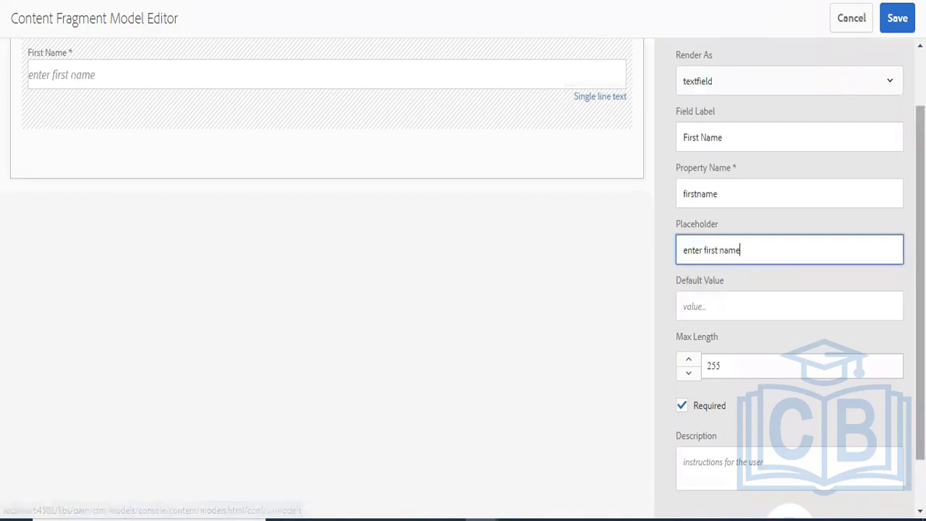
pyautogui.scroll(2, 690, 94)
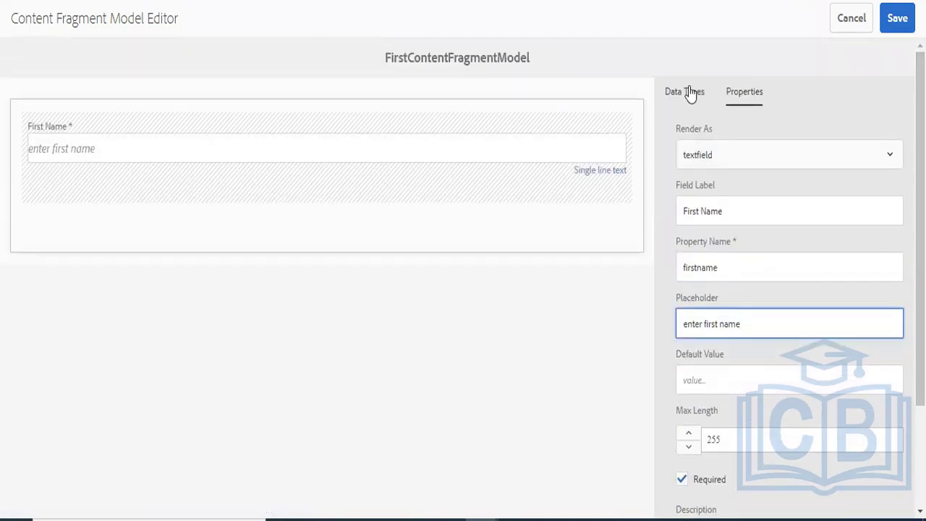
# Step: Add a Number field below First Name, rendered as numberfield, with label Age and property name age
pyautogui.click(691, 94)
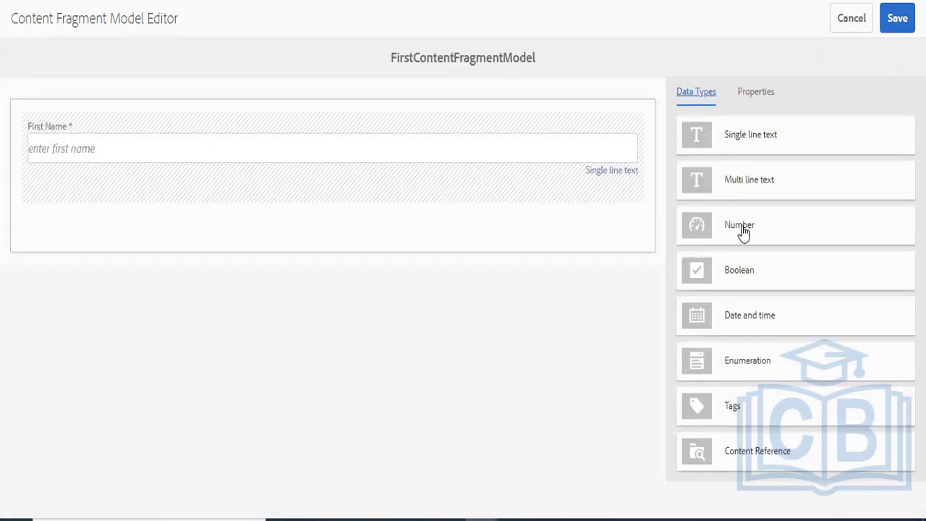
pyautogui.moveTo(742, 230); pyautogui.dragTo(261, 215)
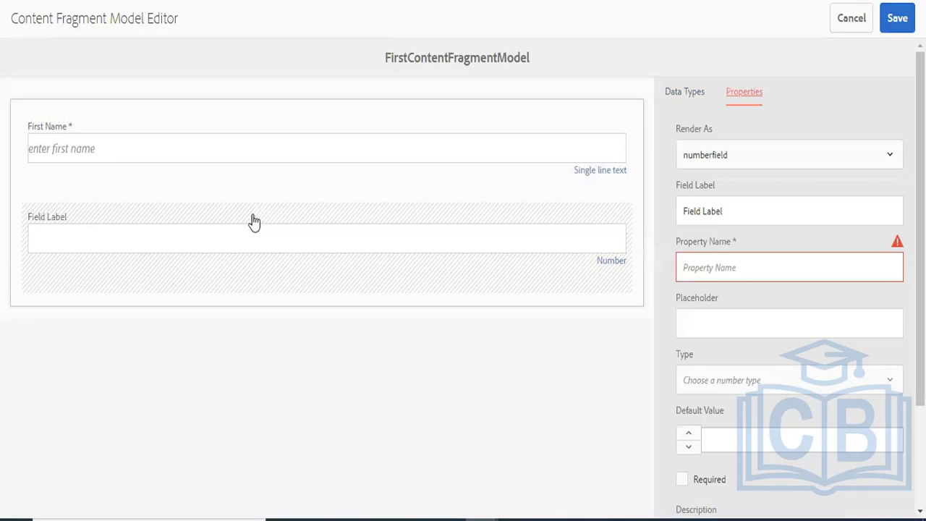
pyautogui.click(752, 161)
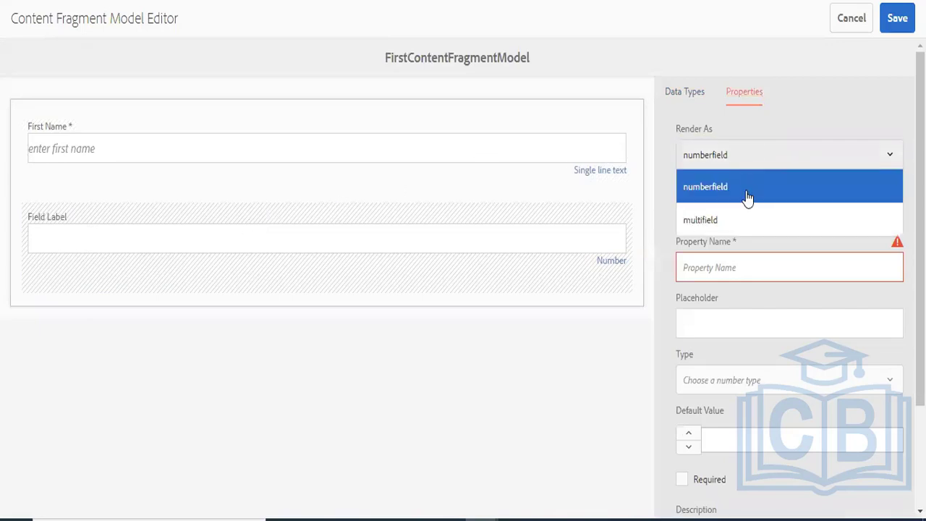
pyautogui.click(745, 195)
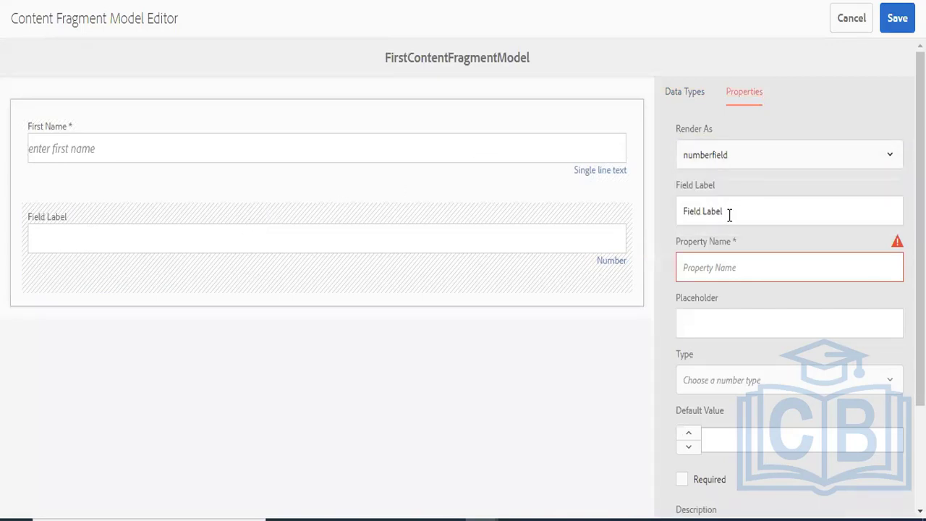
pyautogui.click(729, 214)
pyautogui.tripleClick(730, 214)
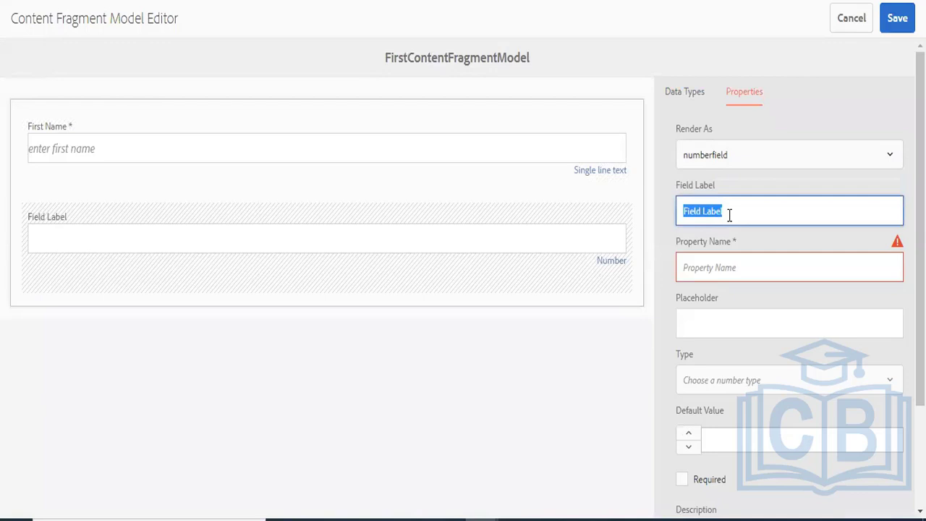
pyautogui.write('Age')
pyautogui.press('Tab')
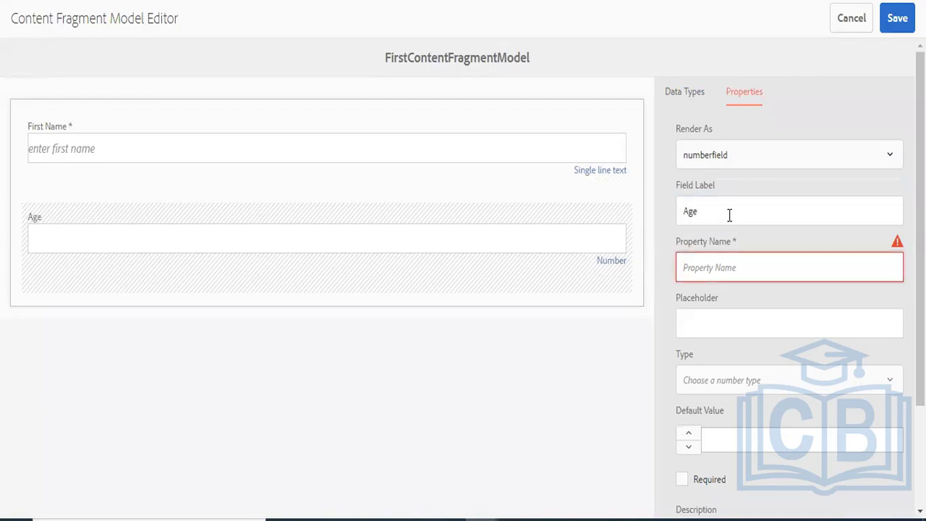
pyautogui.write('age')
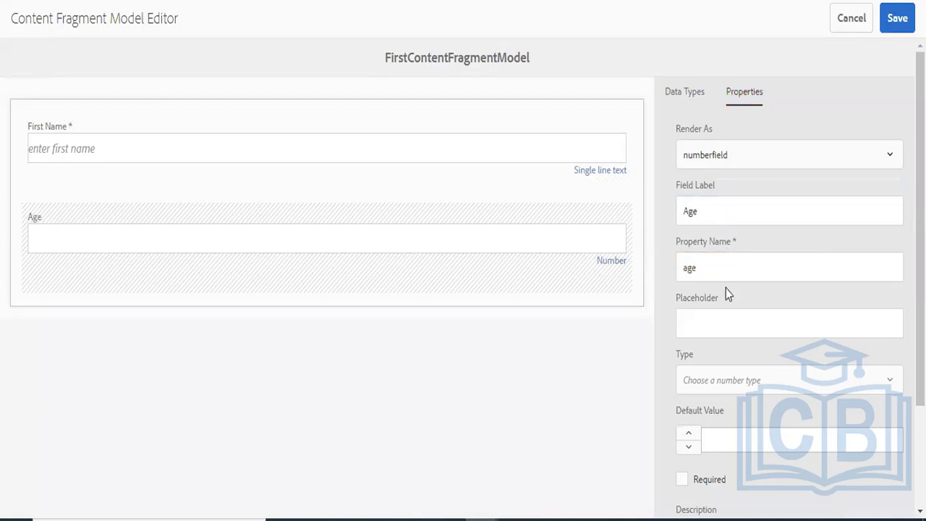
# Step: Give the Age field the placeholder "Enter age", type Integer and default value 1, and make it required
pyautogui.click(722, 308)
pyautogui.write('Enter age')
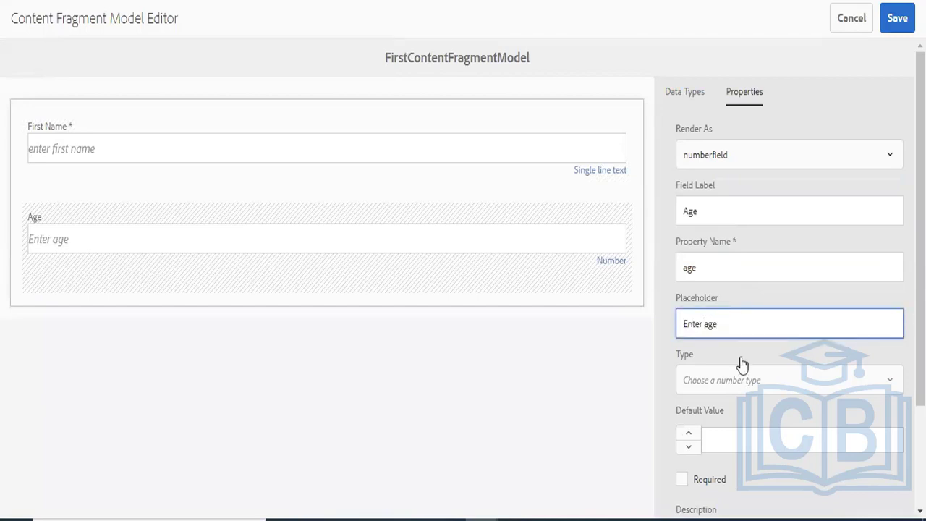
pyautogui.click(746, 387)
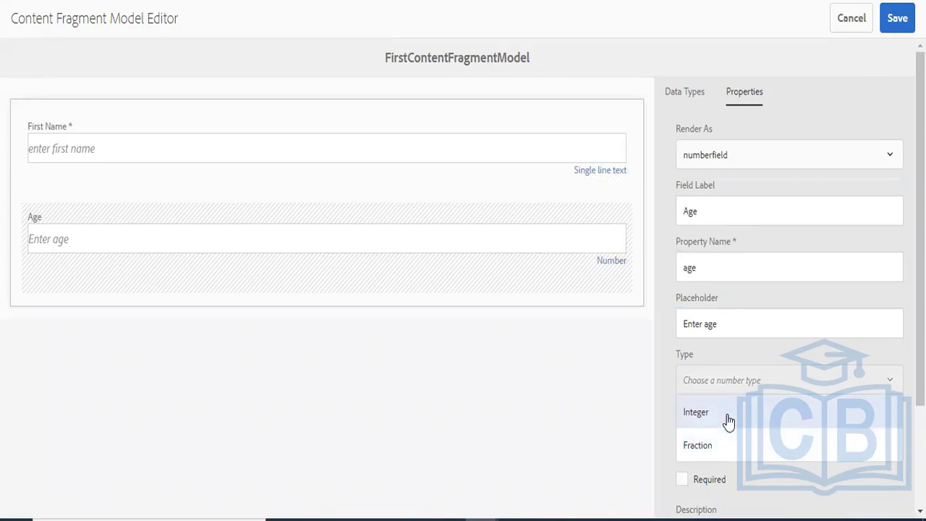
pyautogui.click(719, 427)
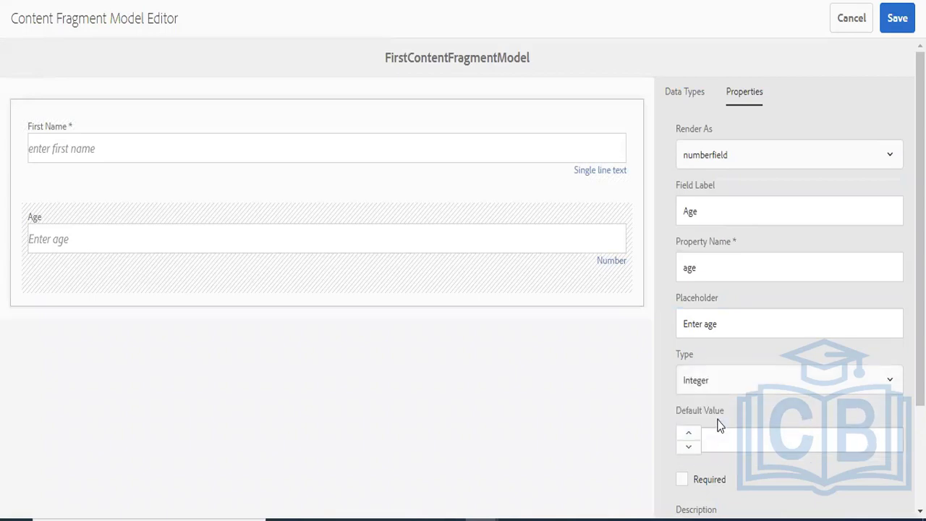
pyautogui.click(720, 443)
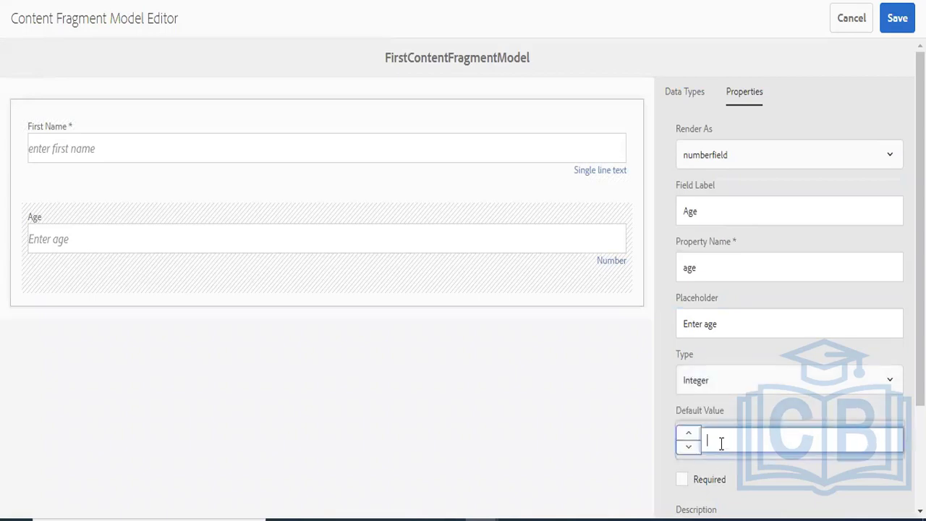
pyautogui.write('1')
pyautogui.click(681, 479)
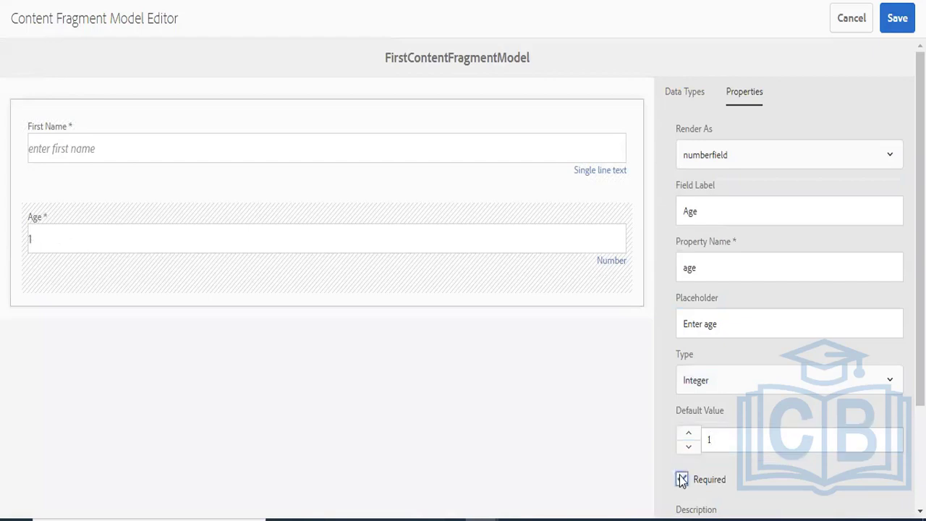
# Step: Add a Multi line text field below Age with label Address, property name address and default type Rich Text, and save the model
pyautogui.click(667, 98)
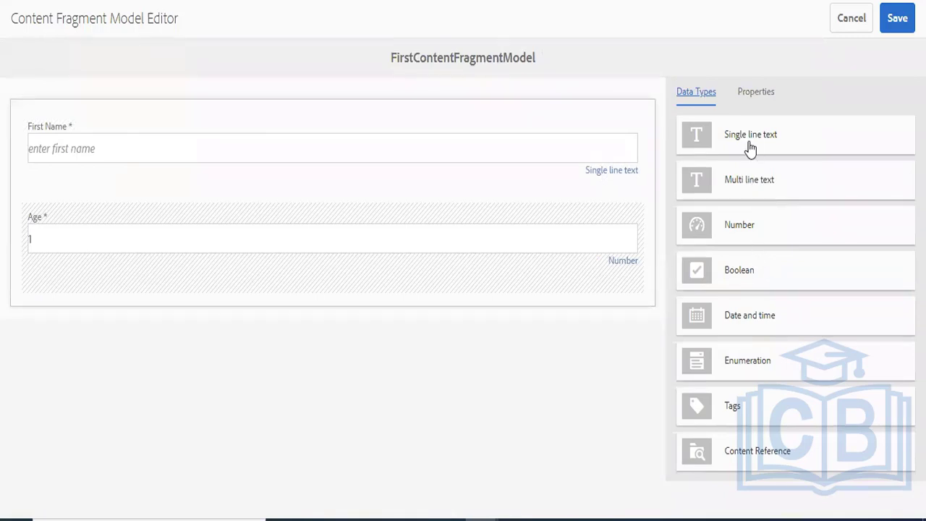
pyautogui.moveTo(738, 182); pyautogui.dragTo(181, 309)
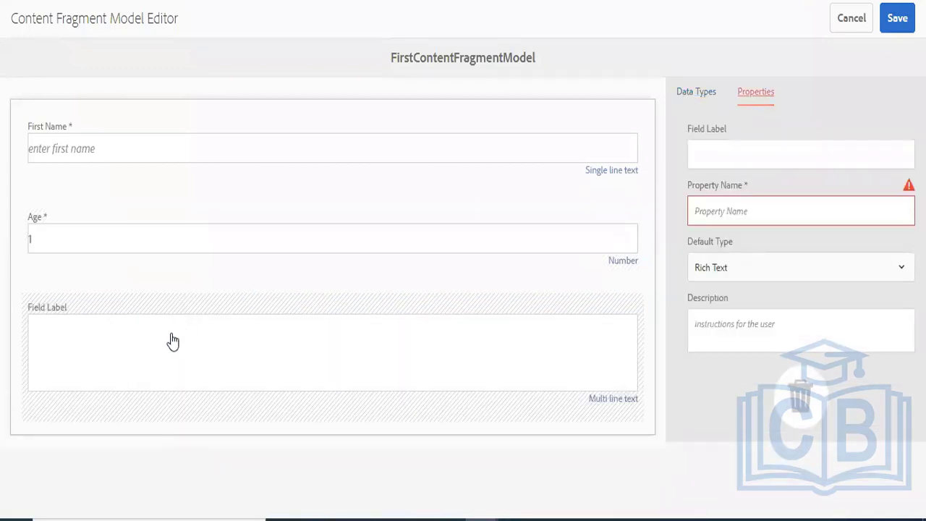
pyautogui.click(745, 150)
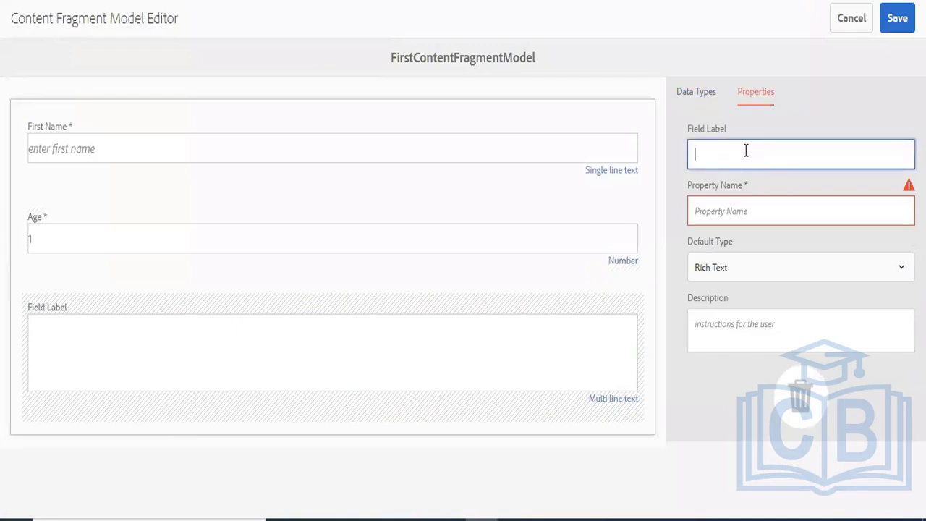
pyautogui.write('Address')
pyautogui.click(728, 212)
pyautogui.write('address')
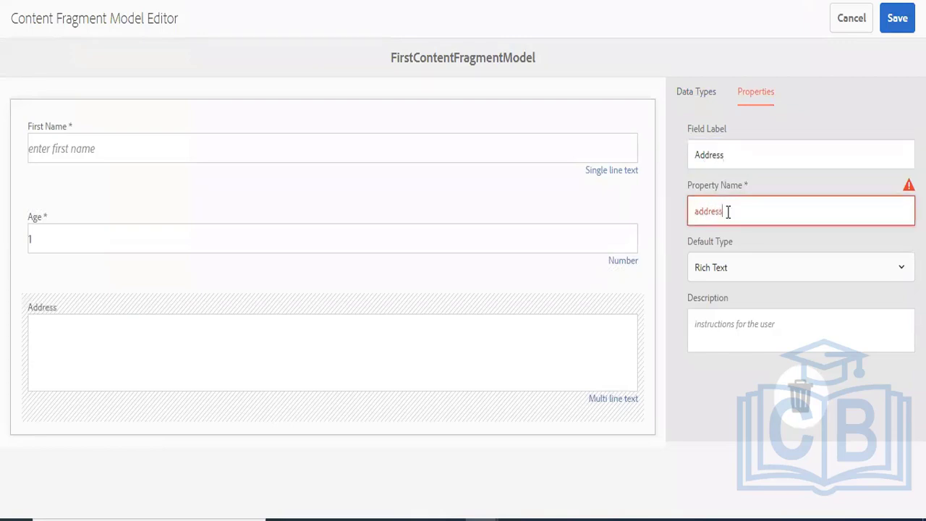
pyautogui.click(738, 270)
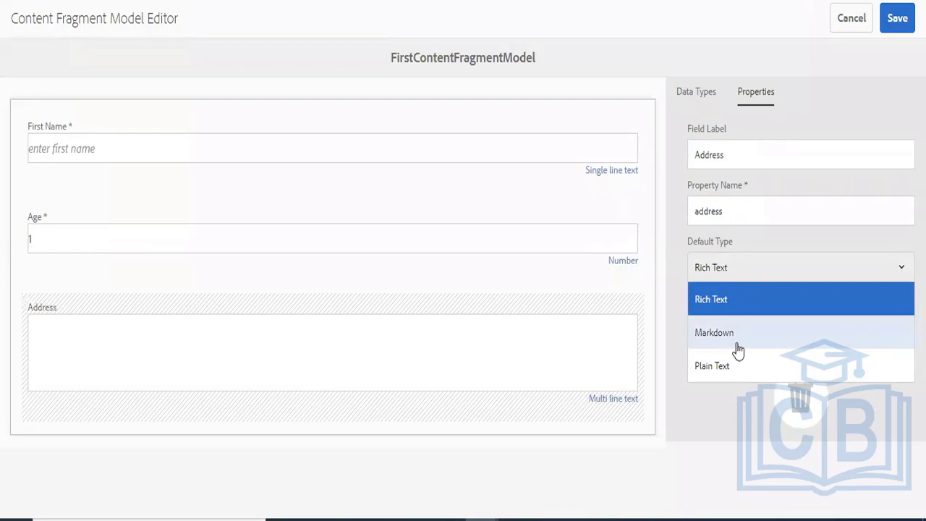
pyautogui.click(734, 302)
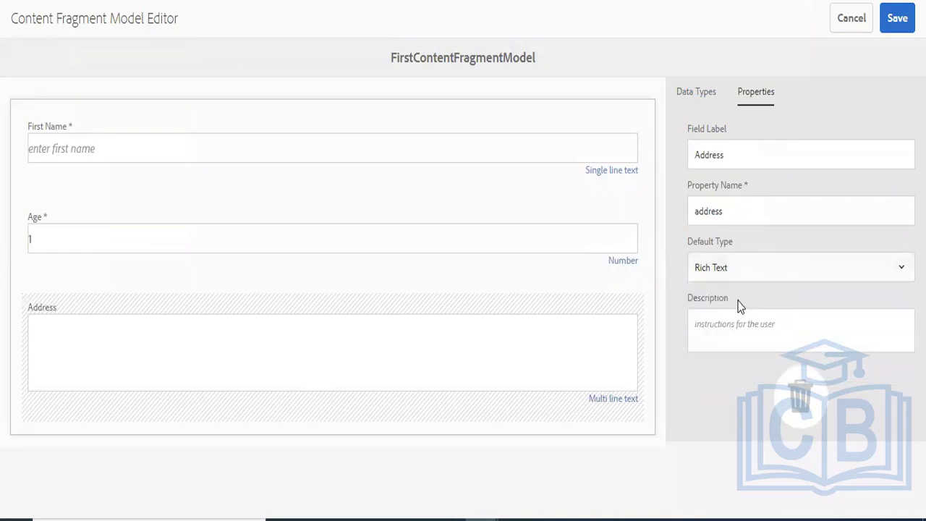
pyautogui.click(897, 20)
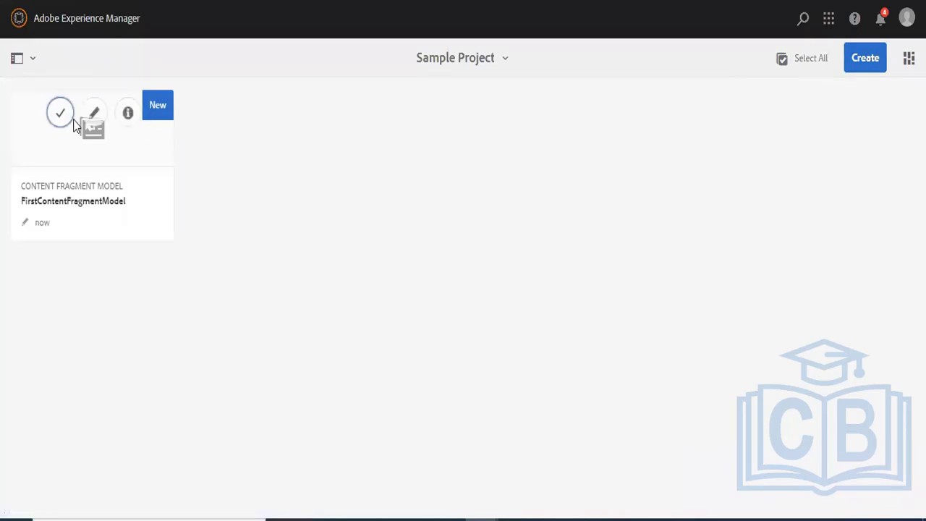
# Step: Reopen FirstContentFragmentModel in the model editor to review its fields, and leave it without saving
pyautogui.click(63, 112)
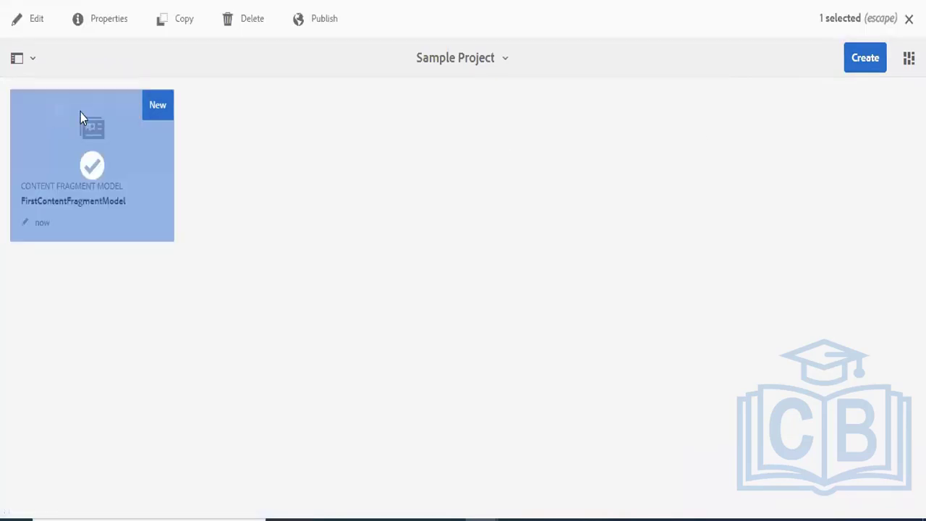
pyautogui.click(36, 20)
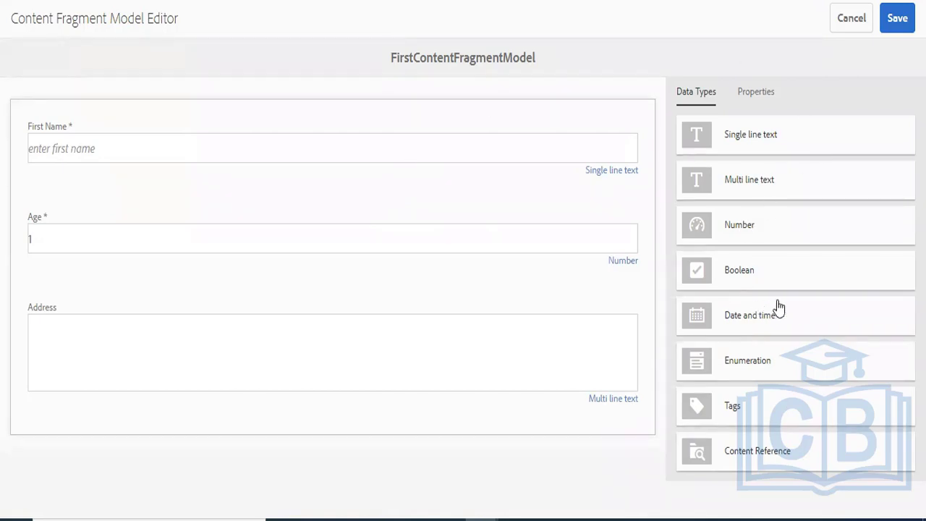
pyautogui.click(850, 19)
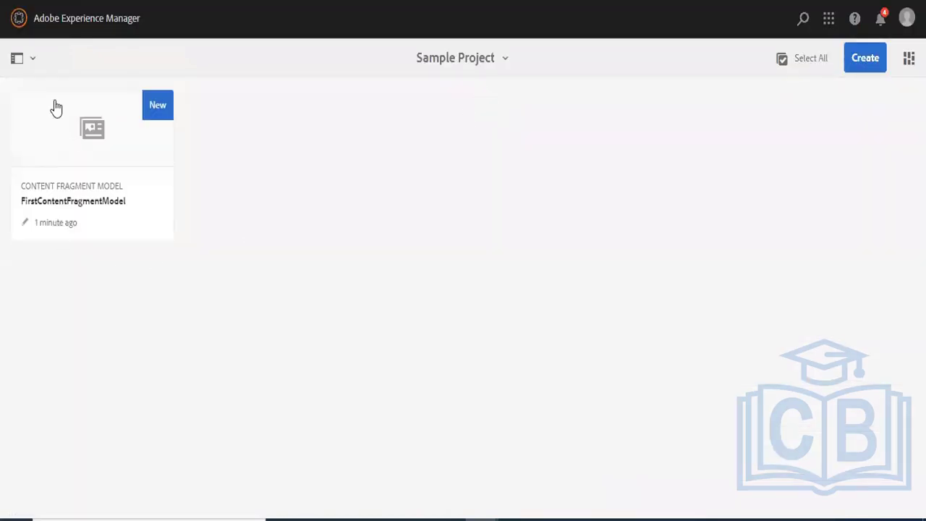
pyautogui.moveTo(53, 108)
# Step: Go to the asset files and open the content-fragments folder inside Sample Project
pyautogui.click(19, 22)
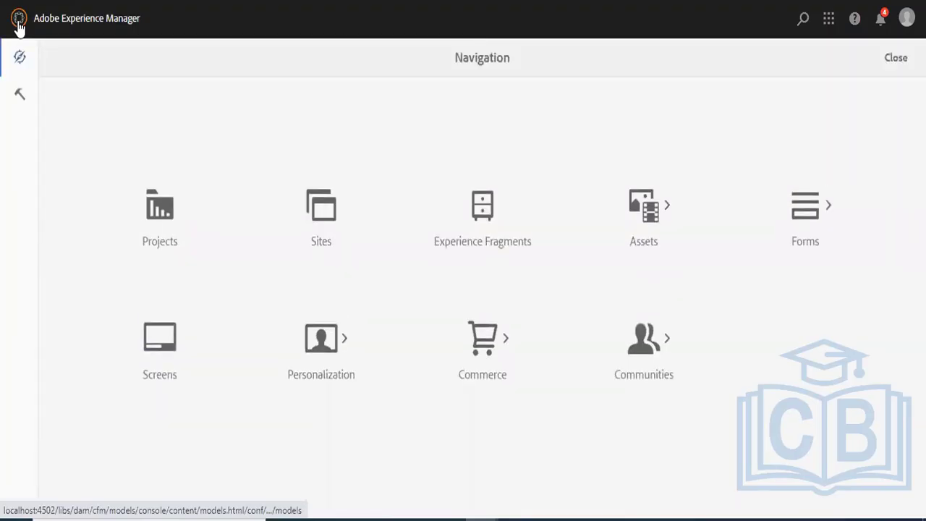
pyautogui.click(21, 98)
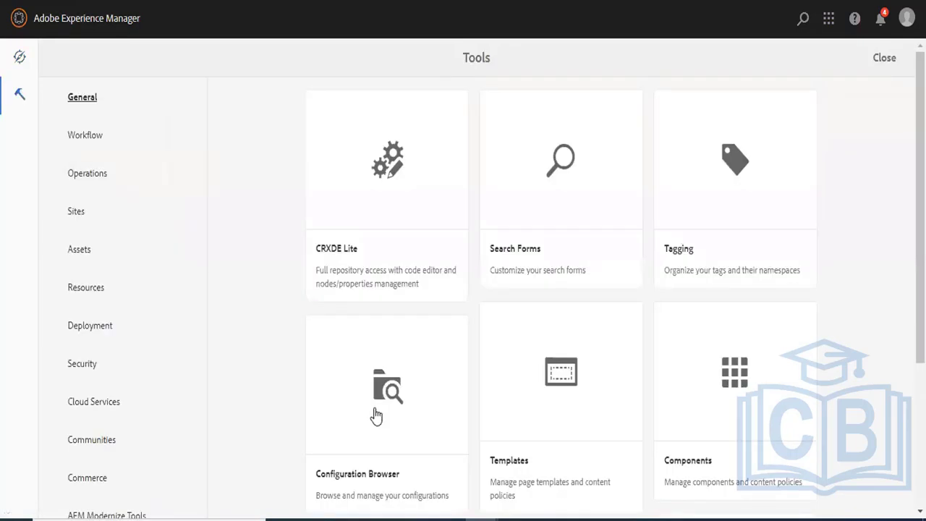
pyautogui.click(98, 262)
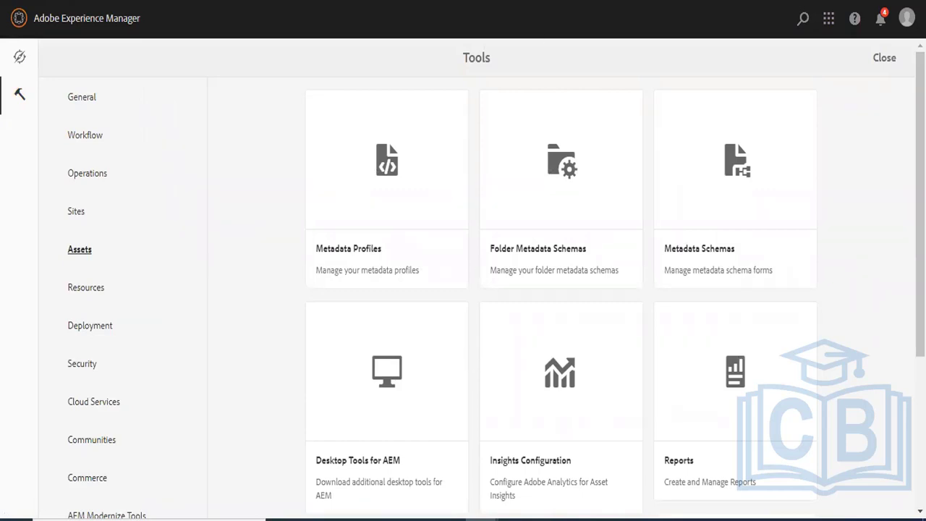
pyautogui.click(16, 60)
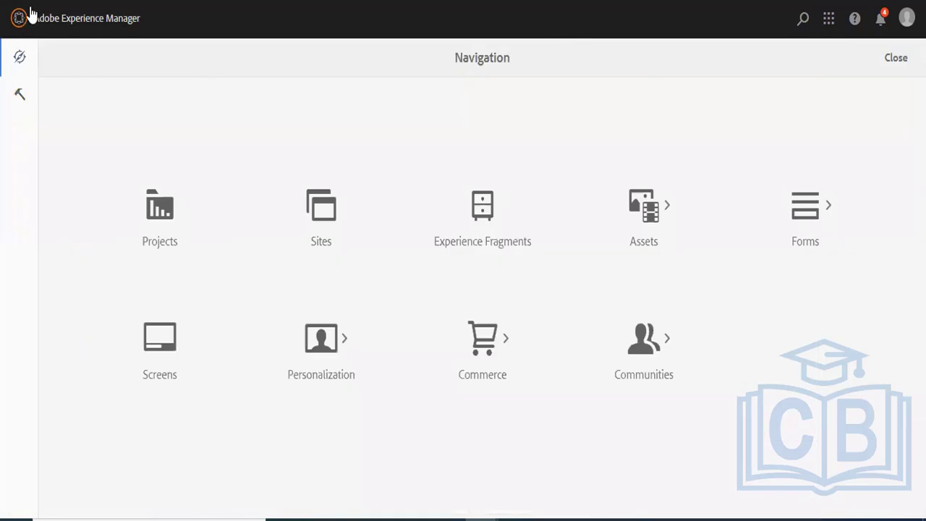
pyautogui.click(636, 208)
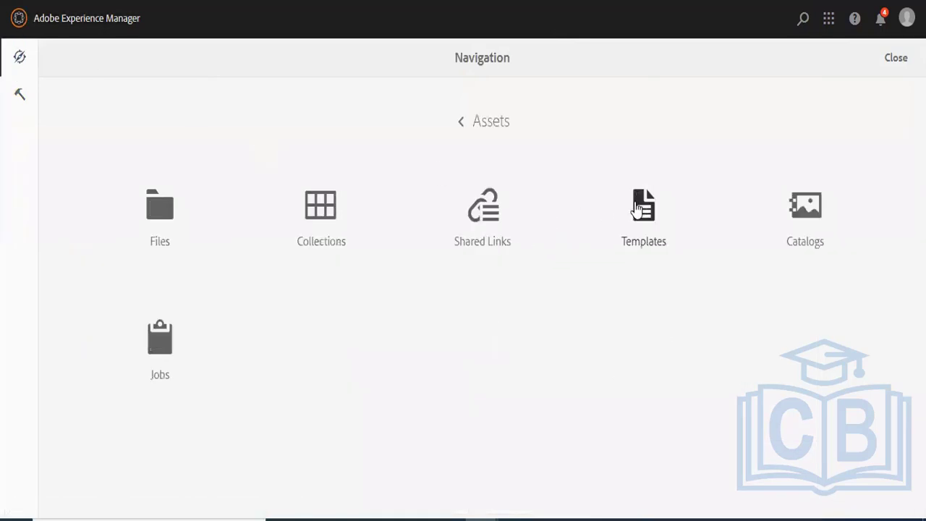
pyautogui.click(160, 210)
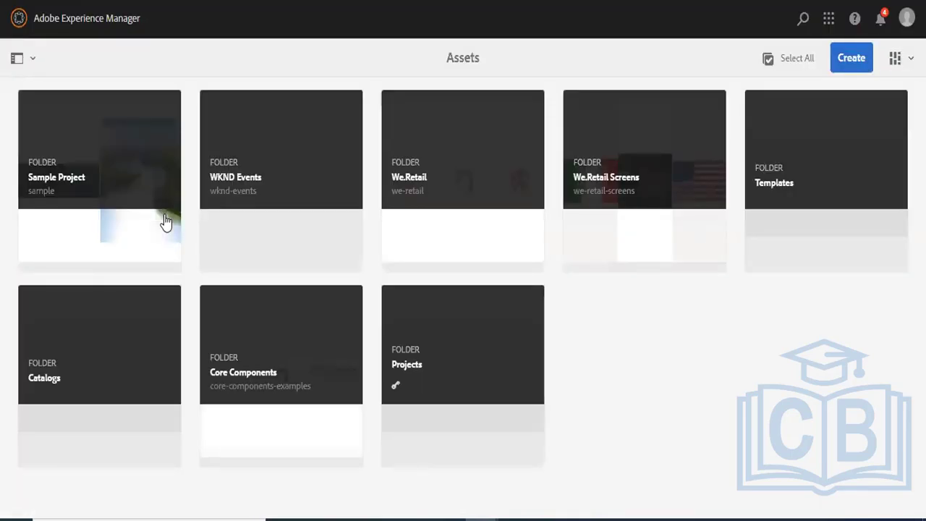
pyautogui.click(148, 162)
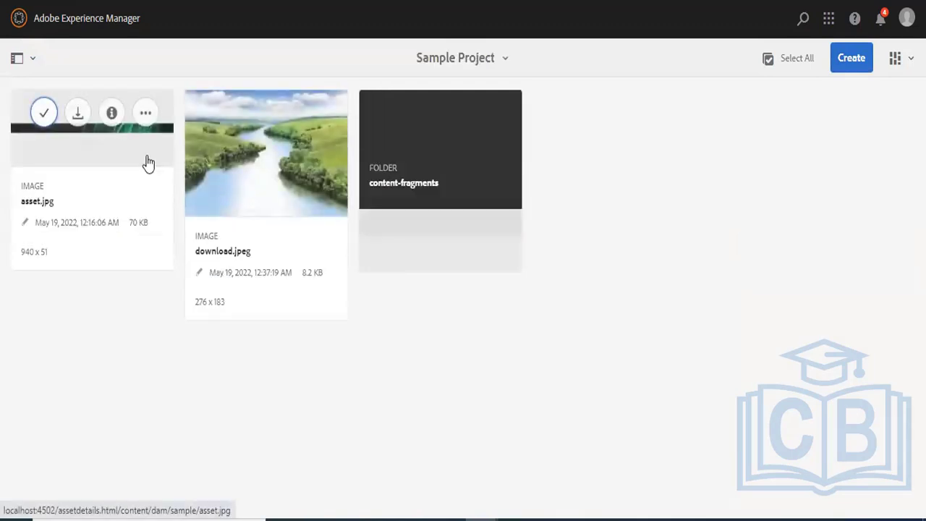
pyautogui.click(427, 180)
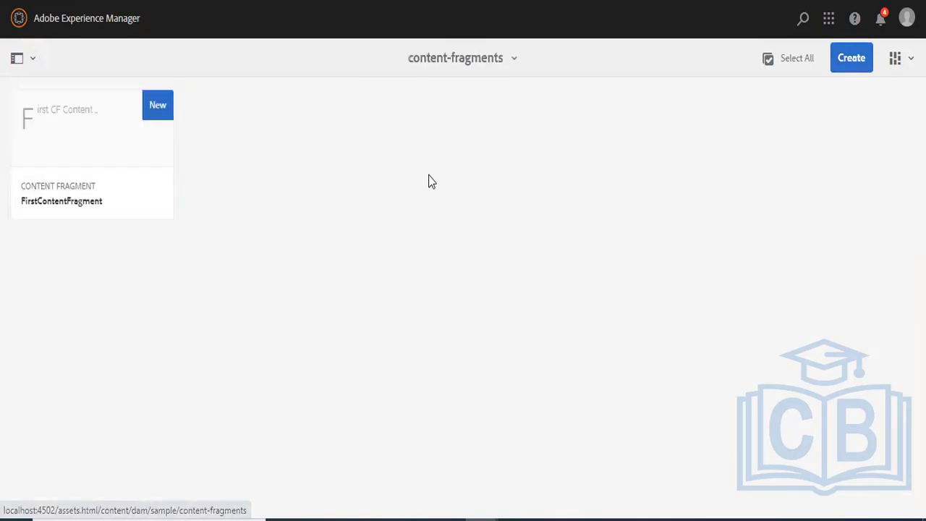
# Step: Create a content fragment titled NewCF from the FirstContentFragmentModel template and open it for editing
pyautogui.click(845, 63)
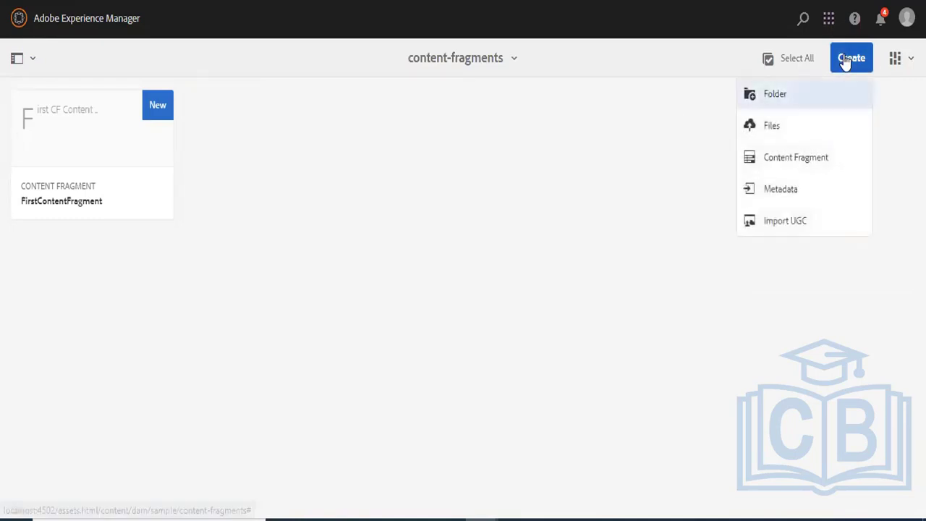
pyautogui.click(787, 158)
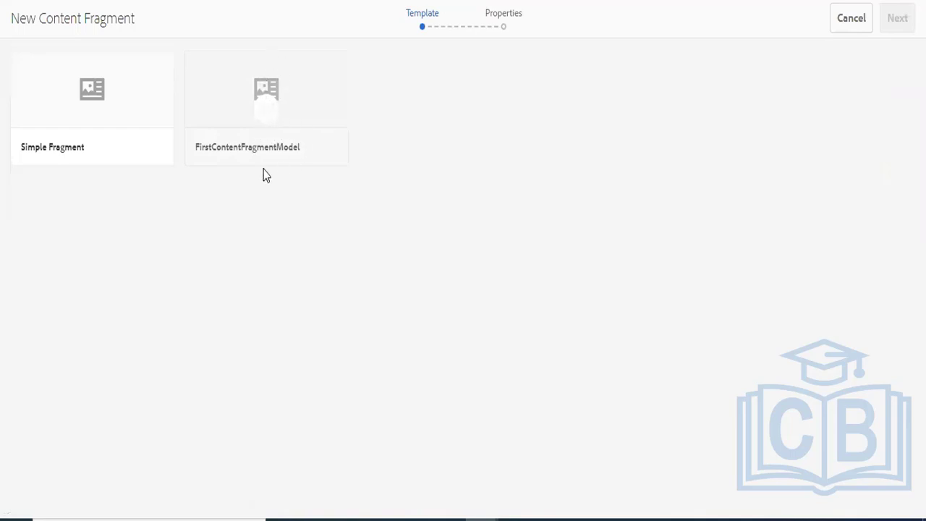
pyautogui.click(270, 115)
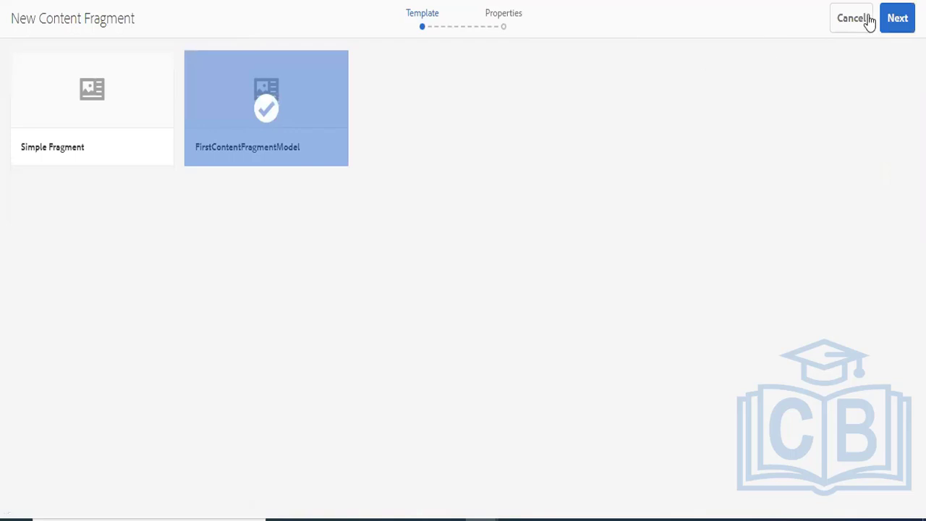
pyautogui.click(892, 19)
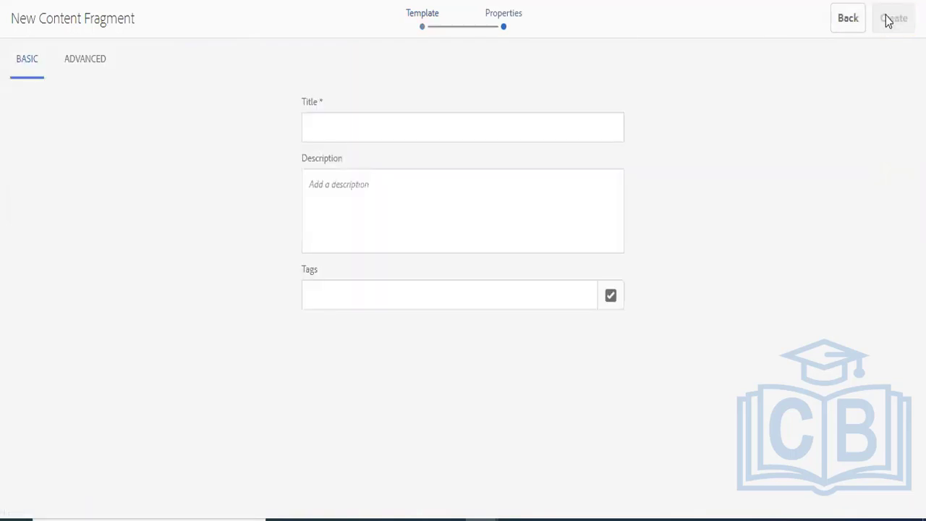
pyautogui.click(477, 133)
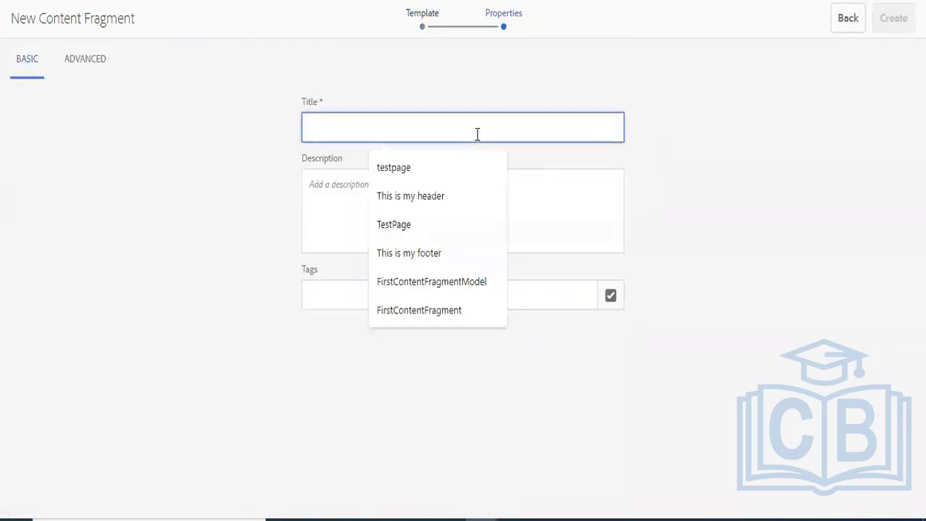
pyautogui.write('NewCF')
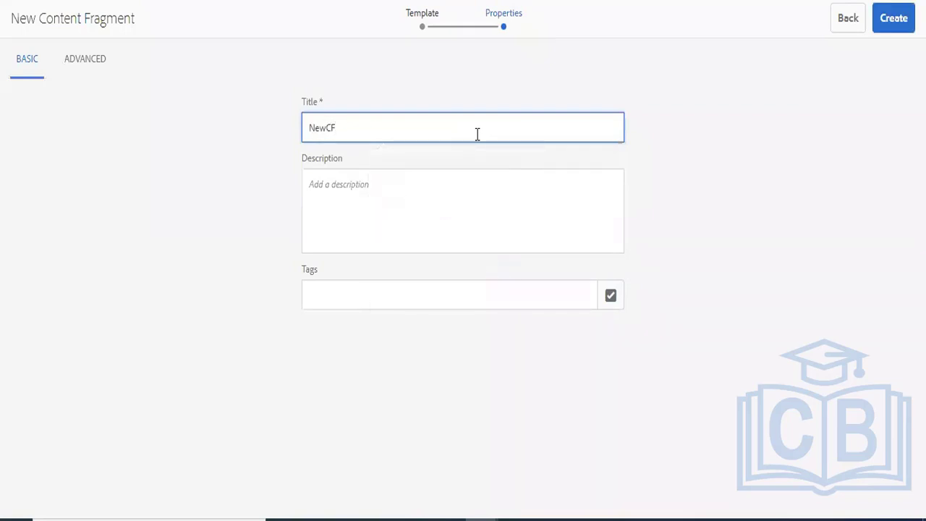
pyautogui.doubleClick(478, 134)
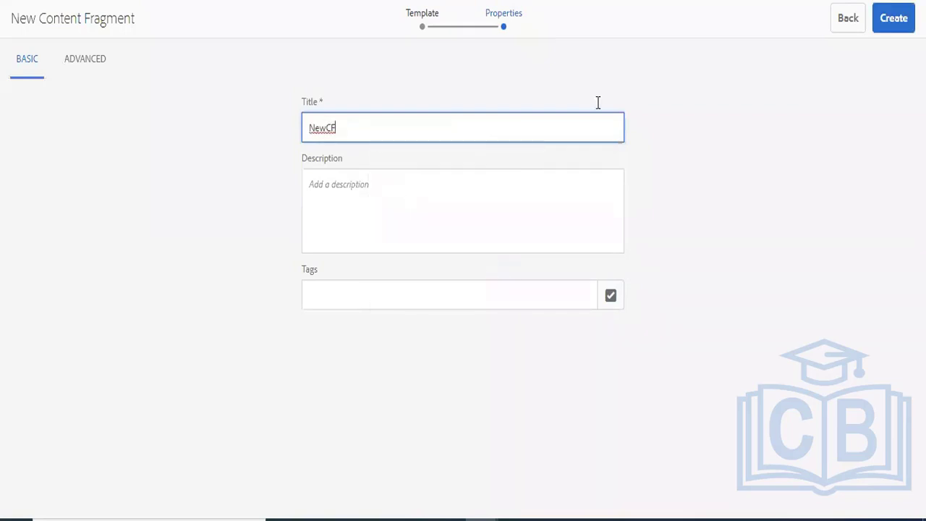
pyautogui.click(891, 22)
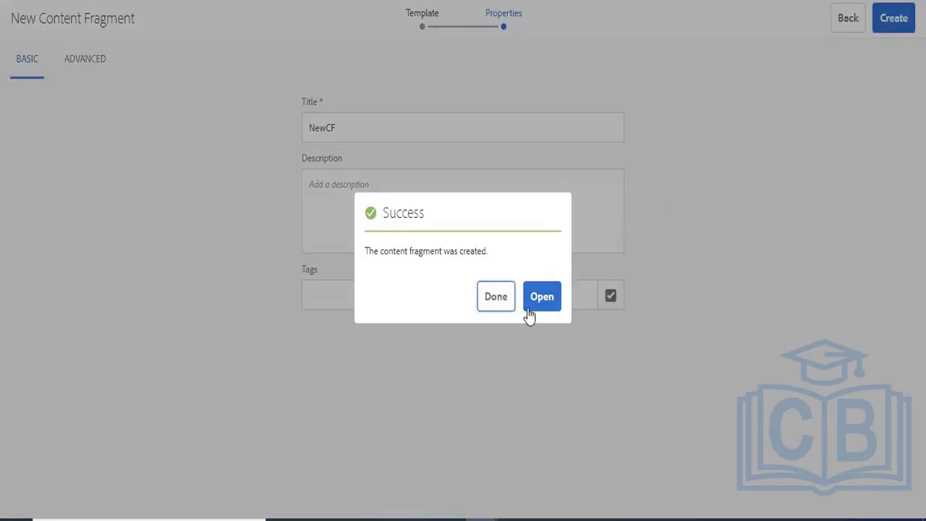
pyautogui.click(528, 308)
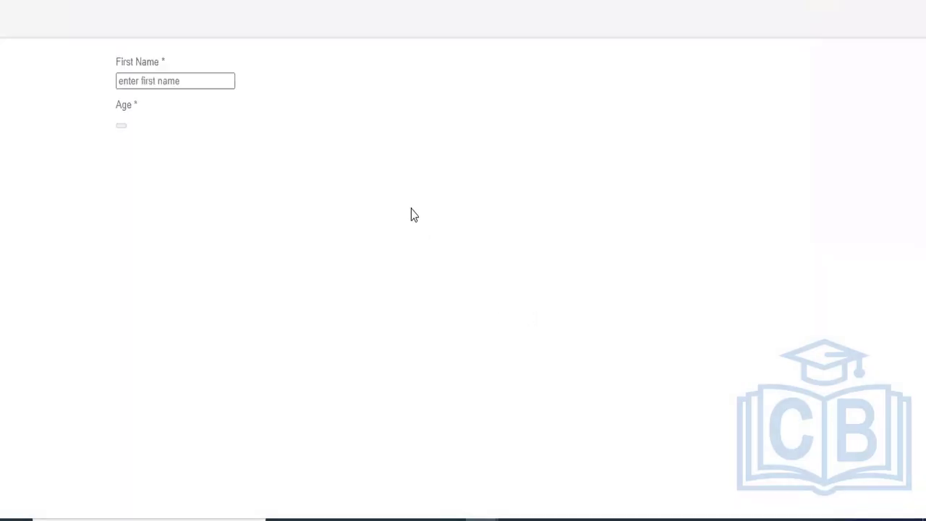
# Step: Fill in NewCF with the person's first name, age 30 and the address, and save the fragment
pyautogui.click(364, 93)
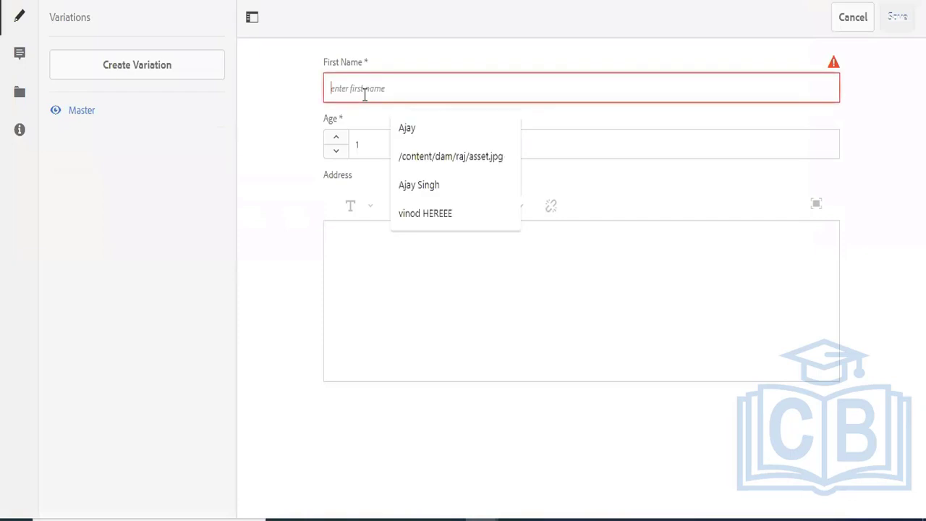
pyautogui.click(407, 129)
pyautogui.click(385, 134)
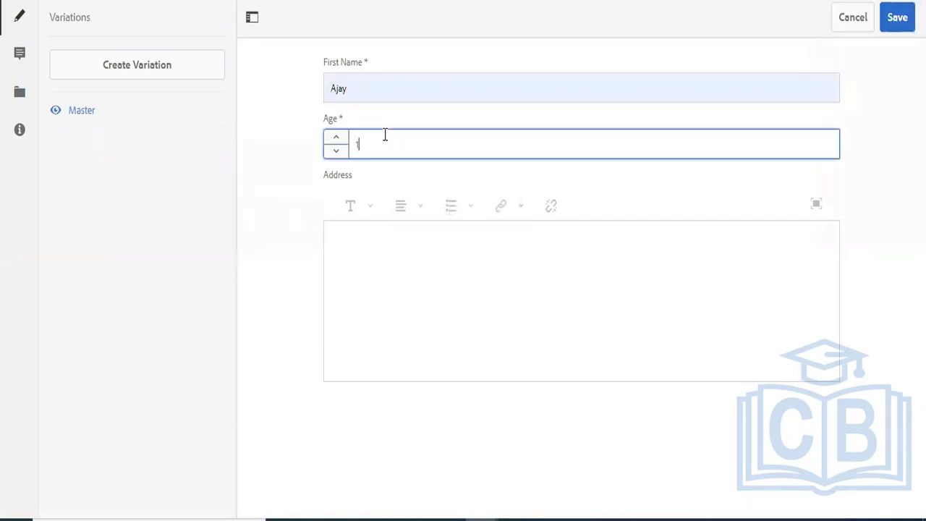
pyautogui.press('BackSpace')
pyautogui.write('30')
pyautogui.click(386, 290)
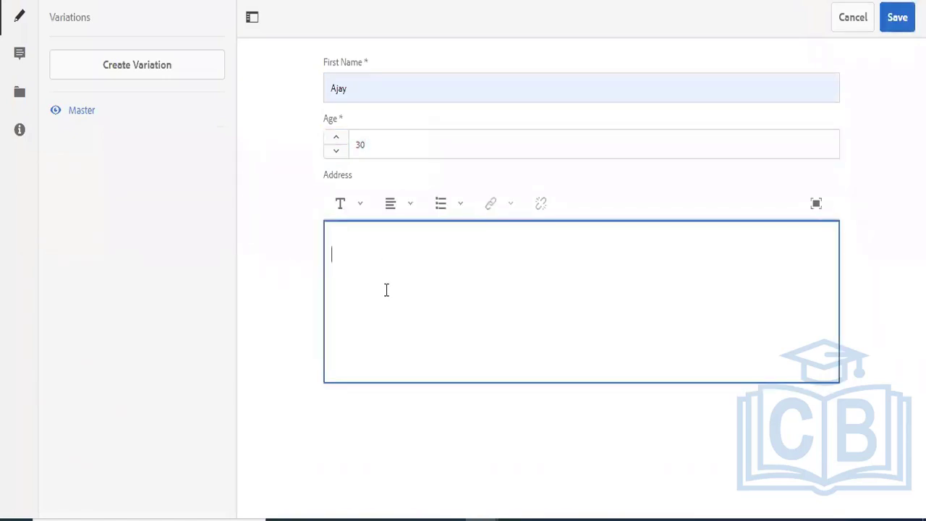
pyautogui.write('Australia Sydney')
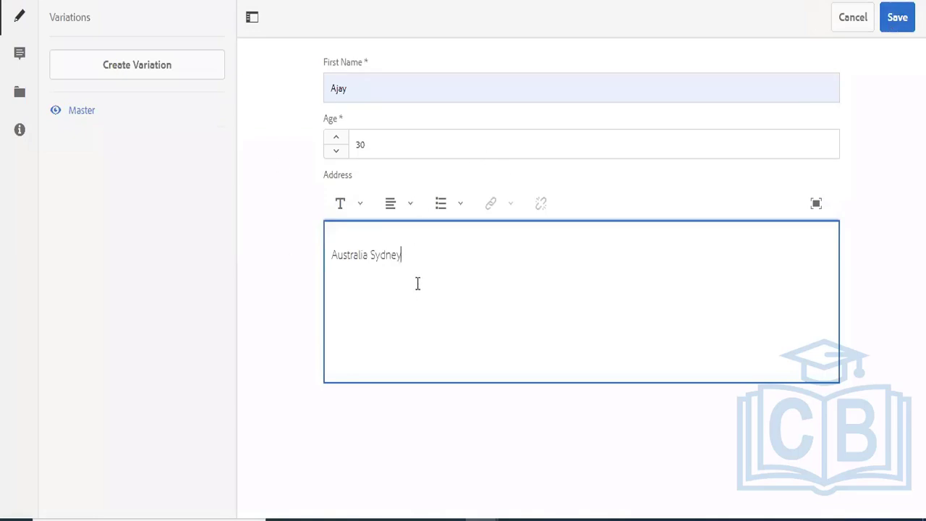
pyautogui.moveTo(408, 266); pyautogui.dragTo(254, 265)
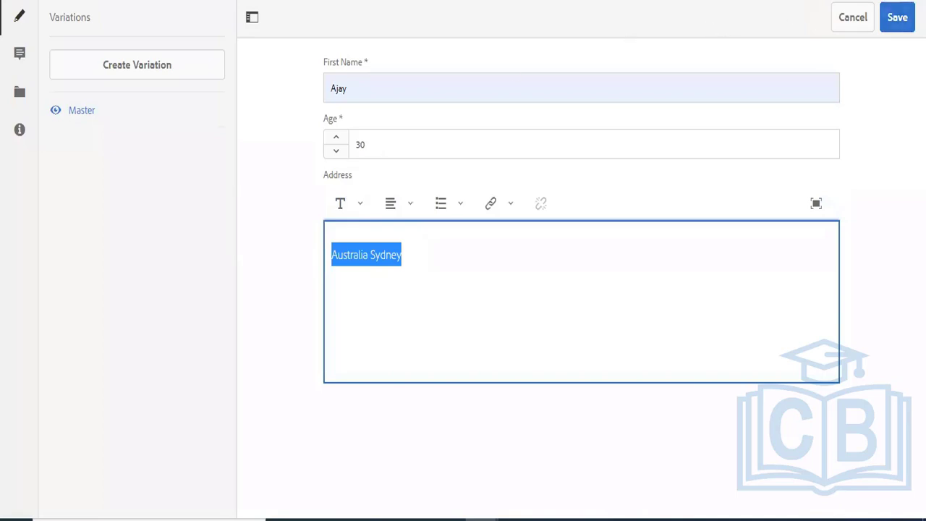
pyautogui.click(899, 24)
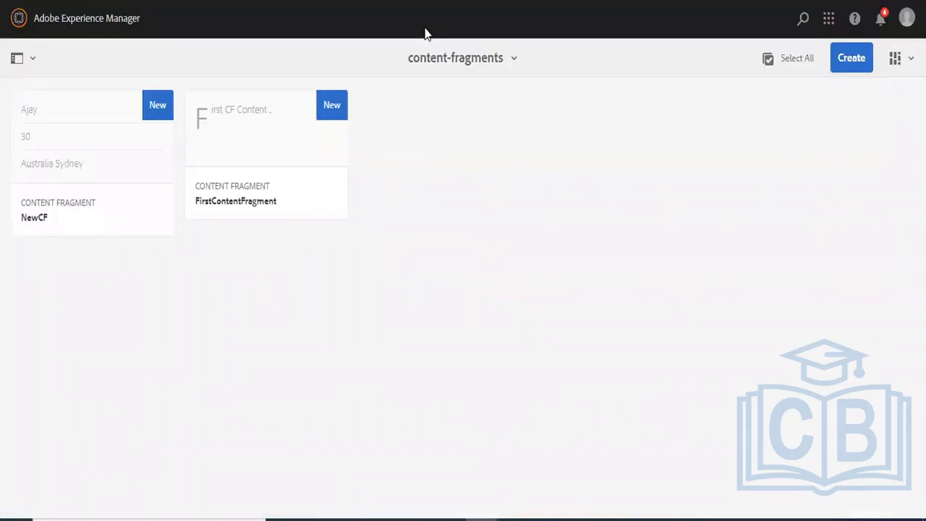
# Step: Start a new content fragment in the WKND Events assets folder to check which templates are offered, and cancel it
pyautogui.click(498, 60)
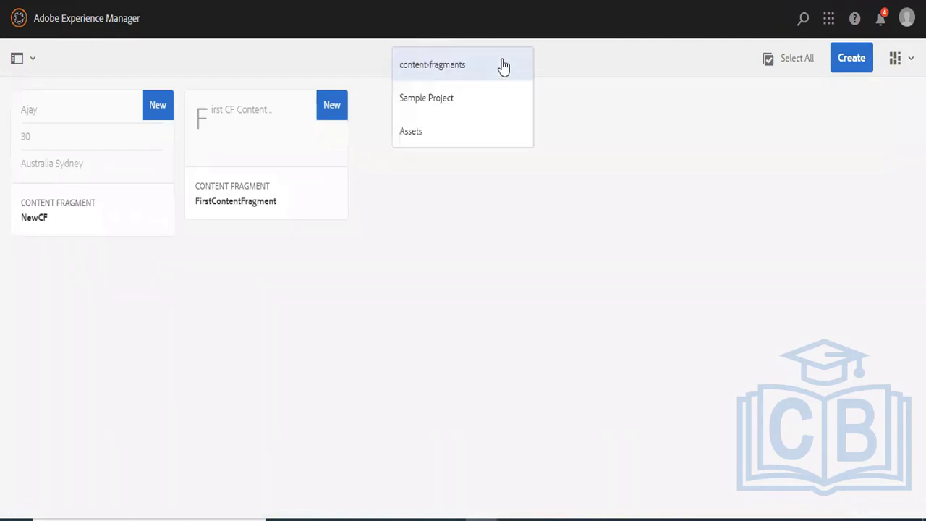
pyautogui.click(447, 134)
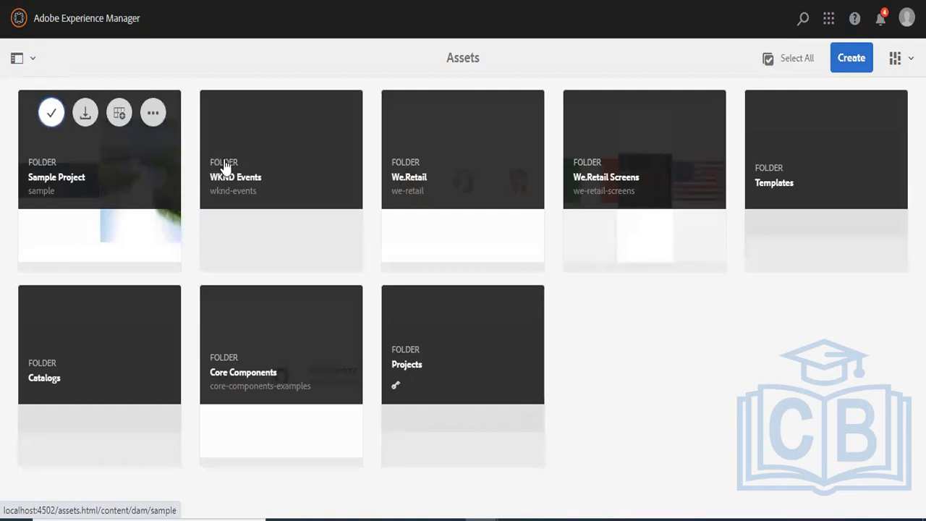
pyautogui.click(287, 167)
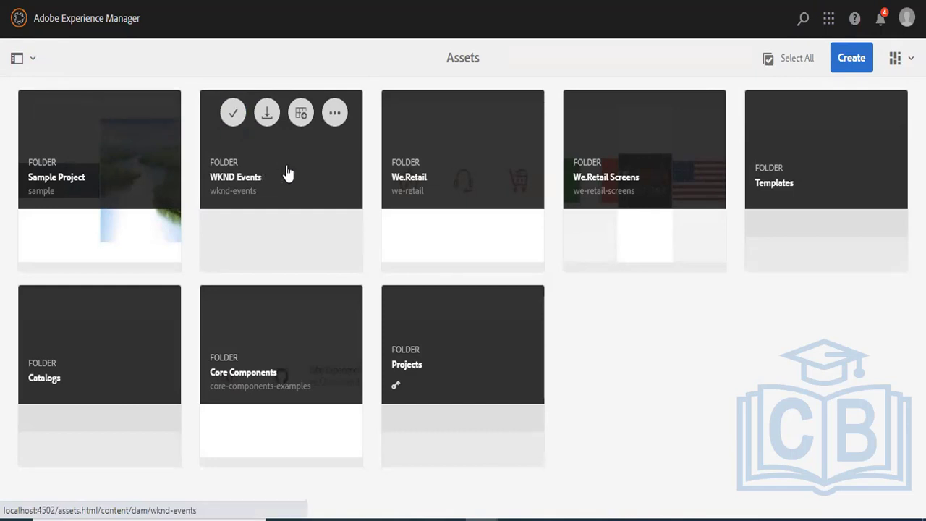
pyautogui.click(834, 71)
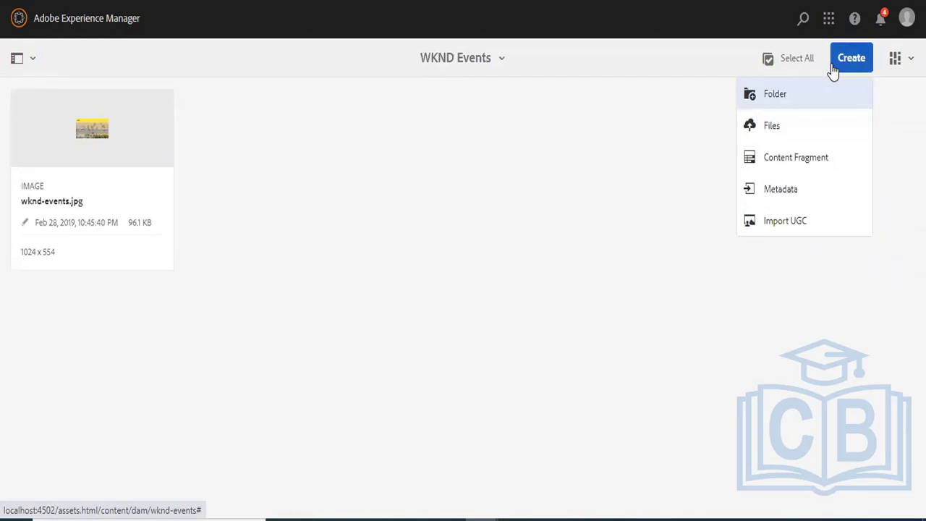
pyautogui.click(794, 168)
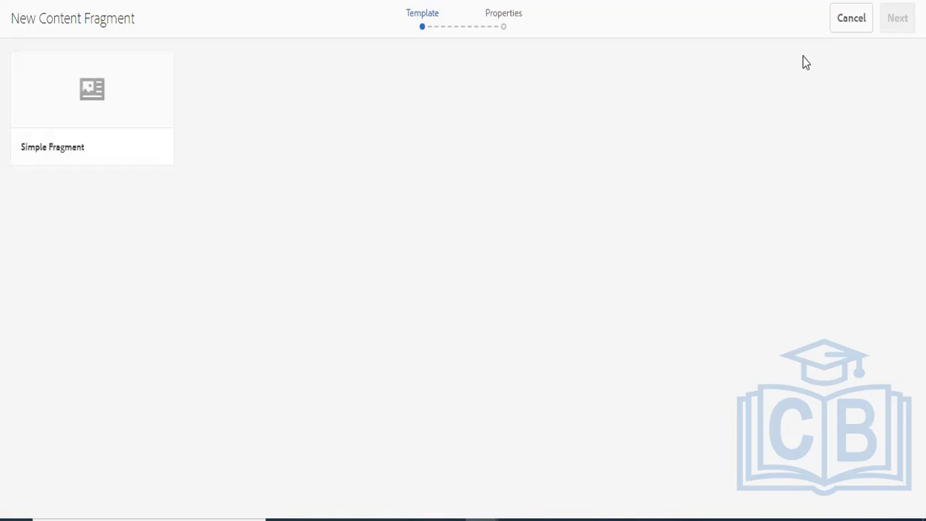
pyautogui.click(848, 22)
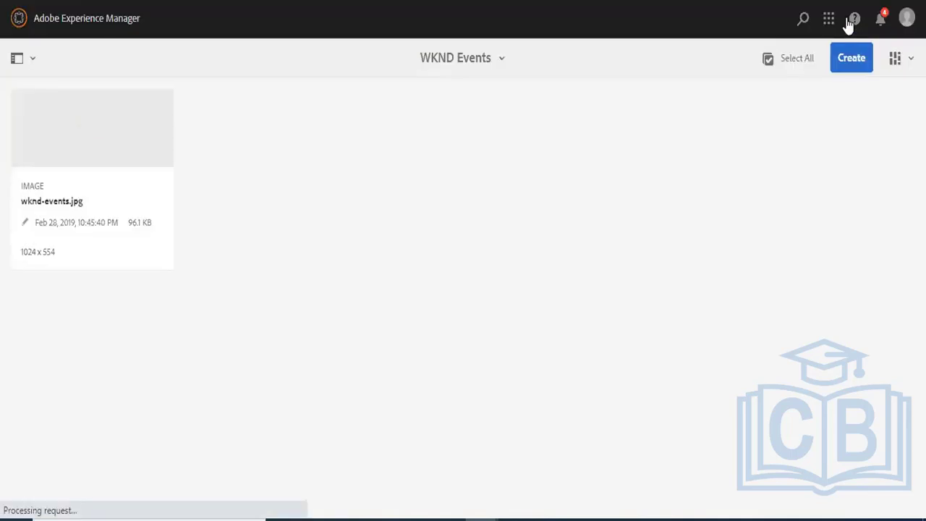
# Step: Return to the Assets root and open the WKND Events folder's properties at the Cloud Services settings to check its configuration
pyautogui.click(496, 66)
pyautogui.click(450, 110)
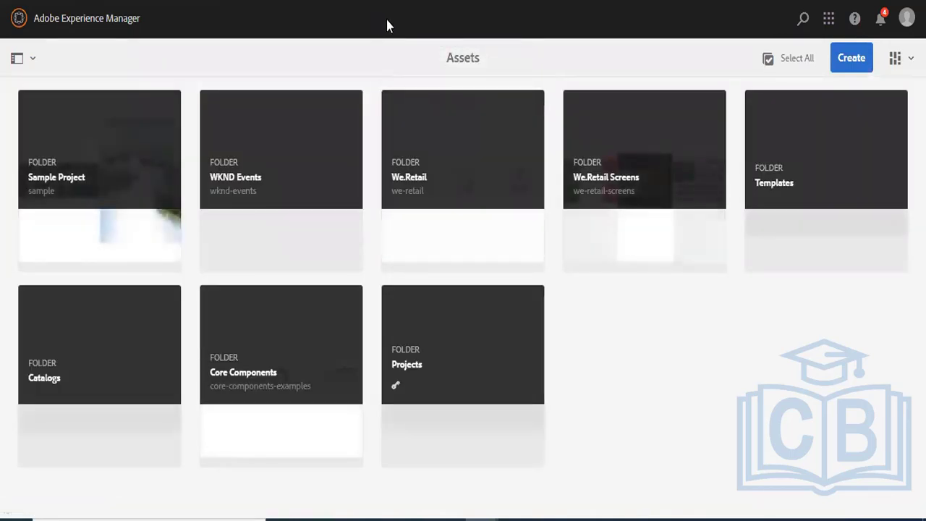
pyautogui.moveTo(323, 114)
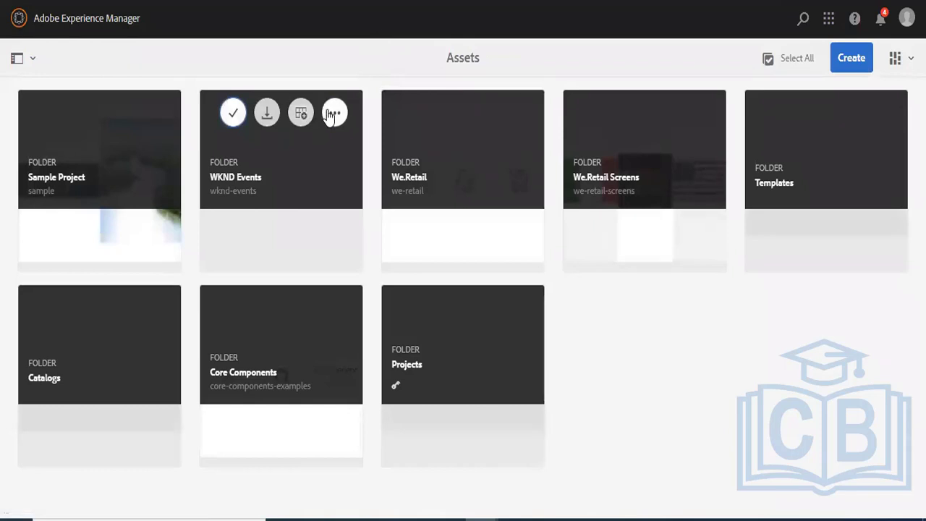
pyautogui.click(332, 114)
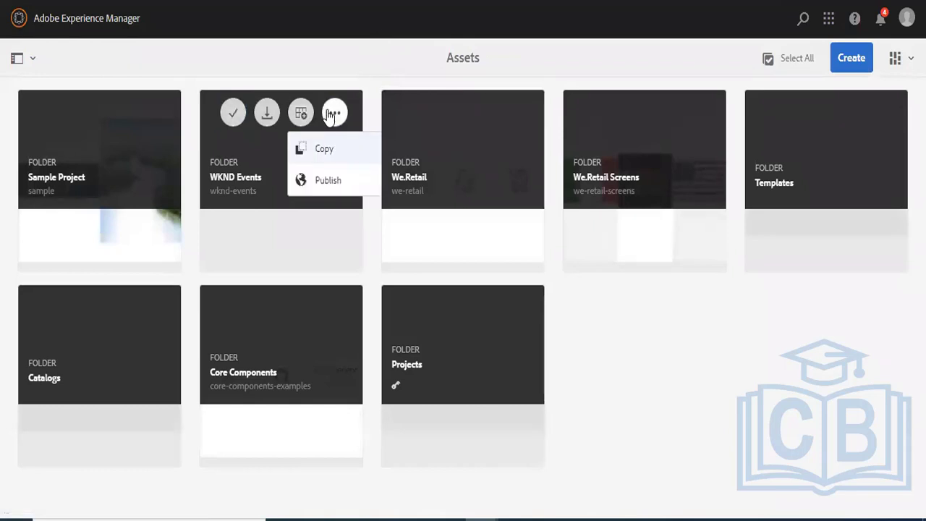
pyautogui.click(232, 114)
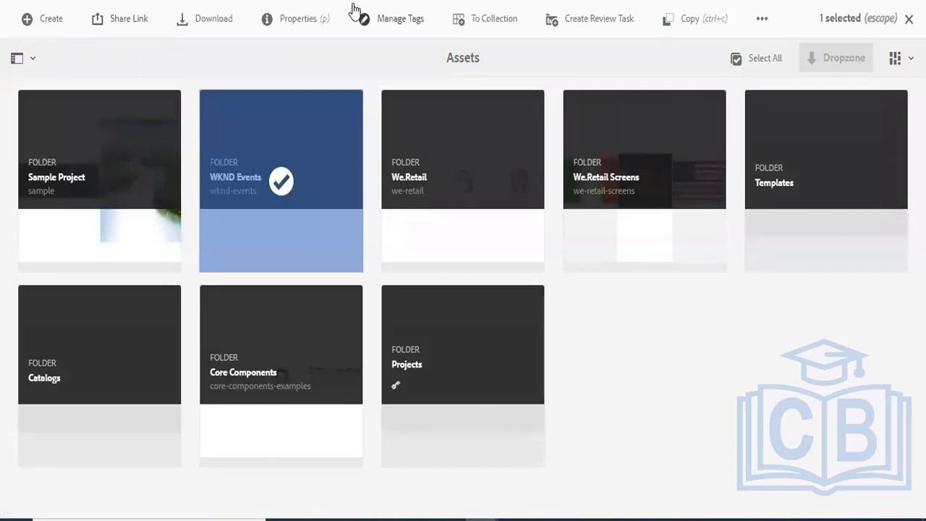
pyautogui.click(297, 21)
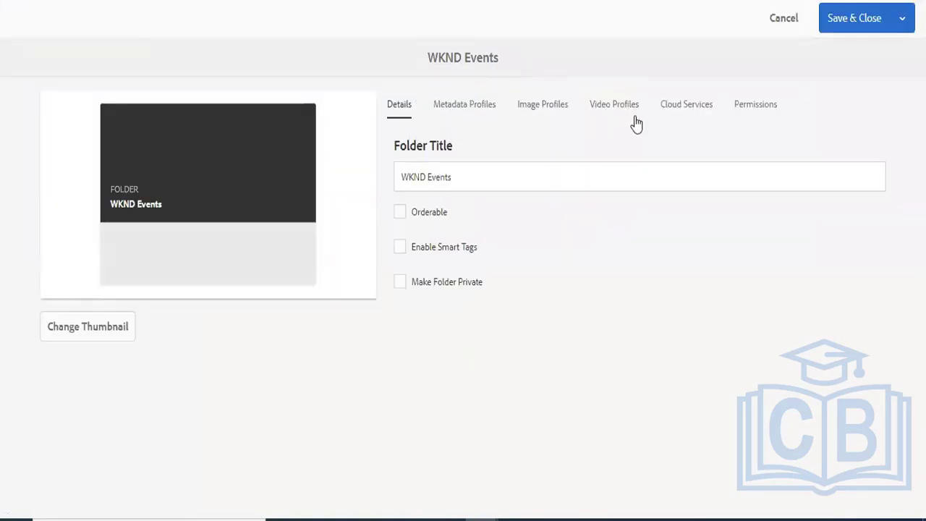
pyautogui.click(681, 116)
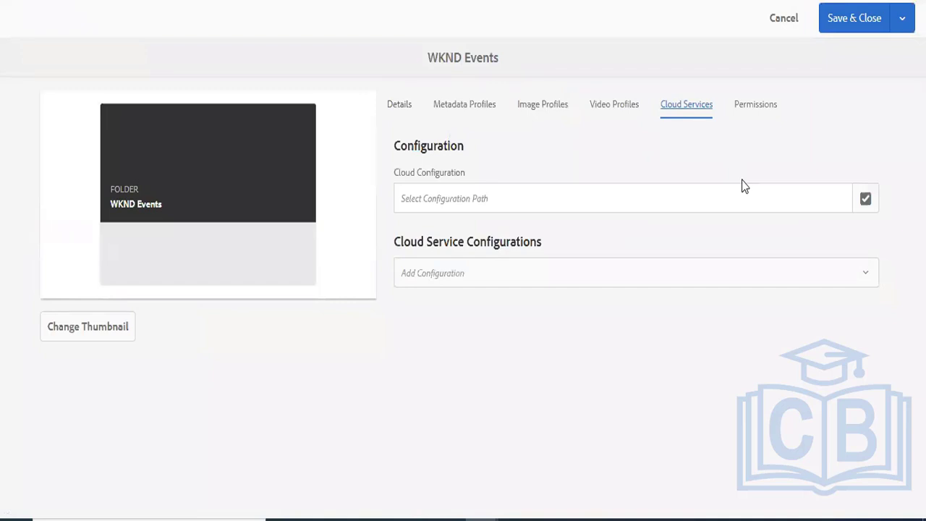
# Step: Set the WKND Events folder's cloud configuration to the Sample Project path /conf/sample, save the properties and acknowledge the confirmation
pyautogui.click(864, 201)
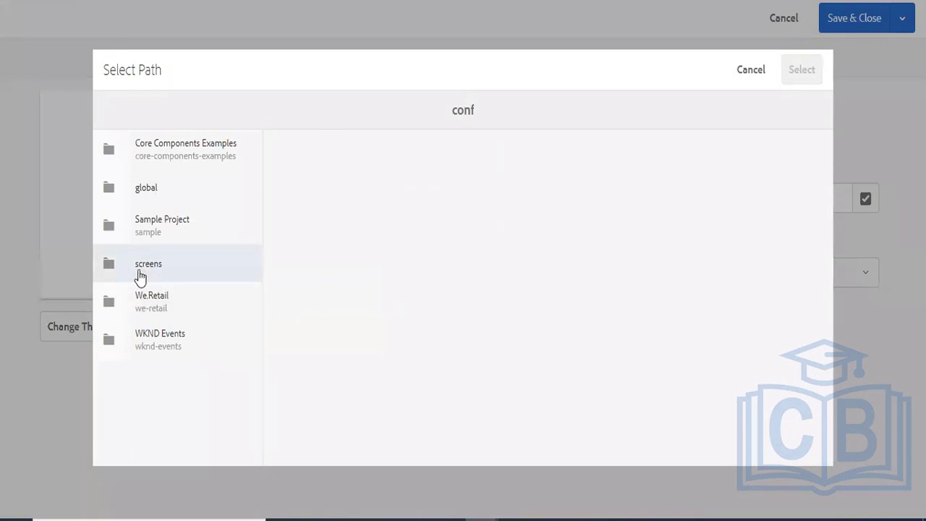
pyautogui.click(109, 268)
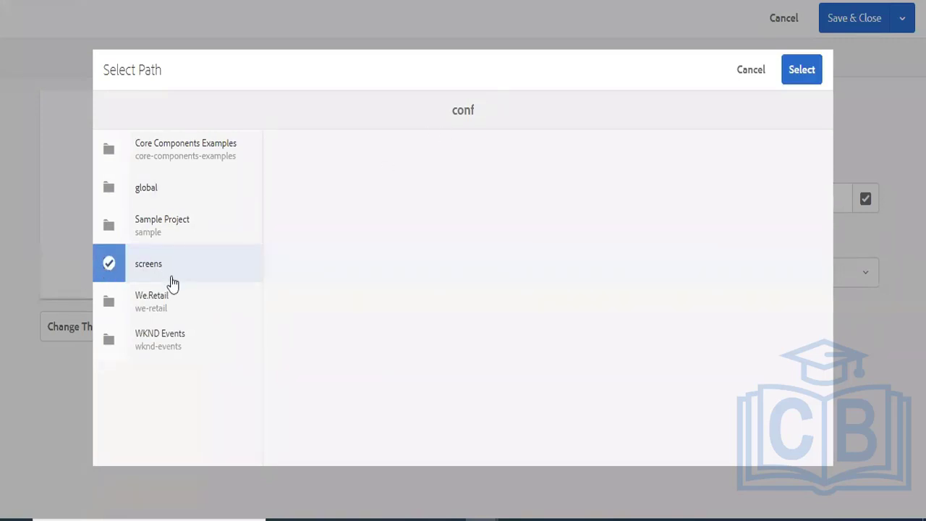
pyautogui.click(111, 226)
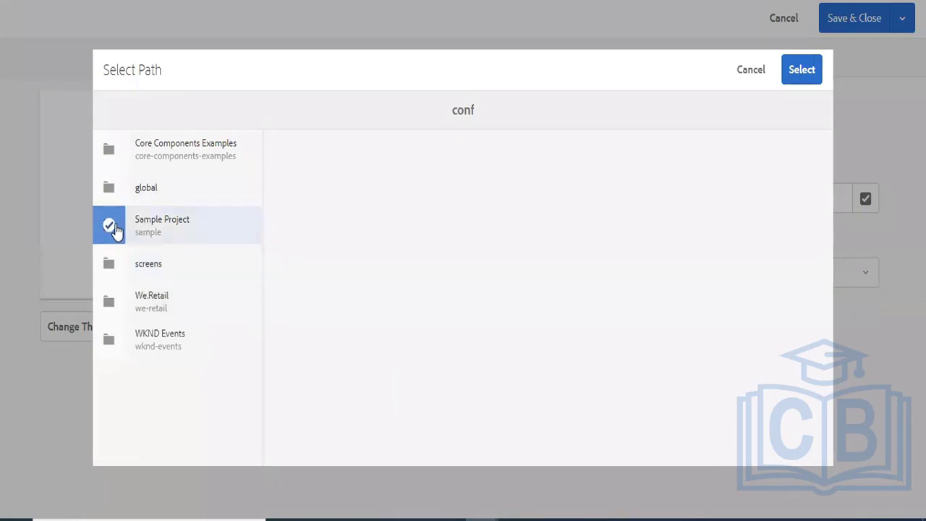
pyautogui.click(796, 75)
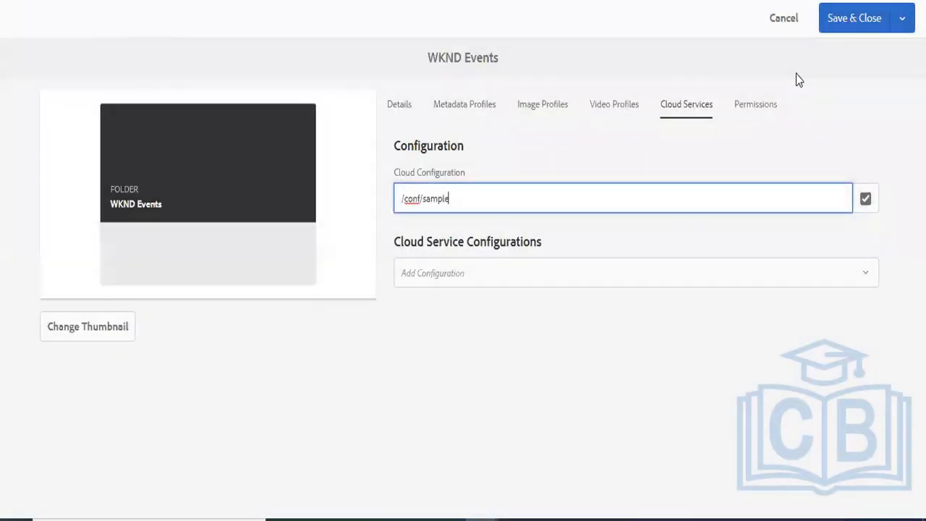
pyautogui.click(863, 18)
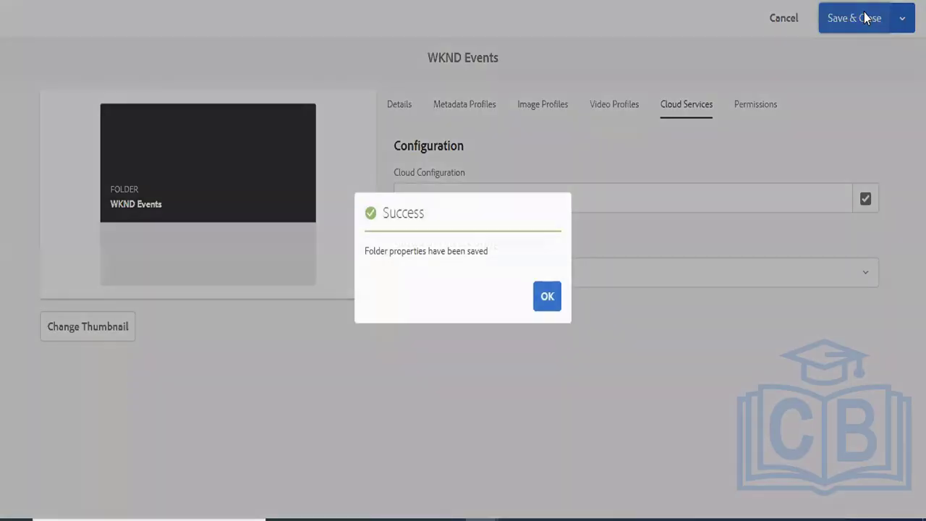
pyautogui.click(549, 298)
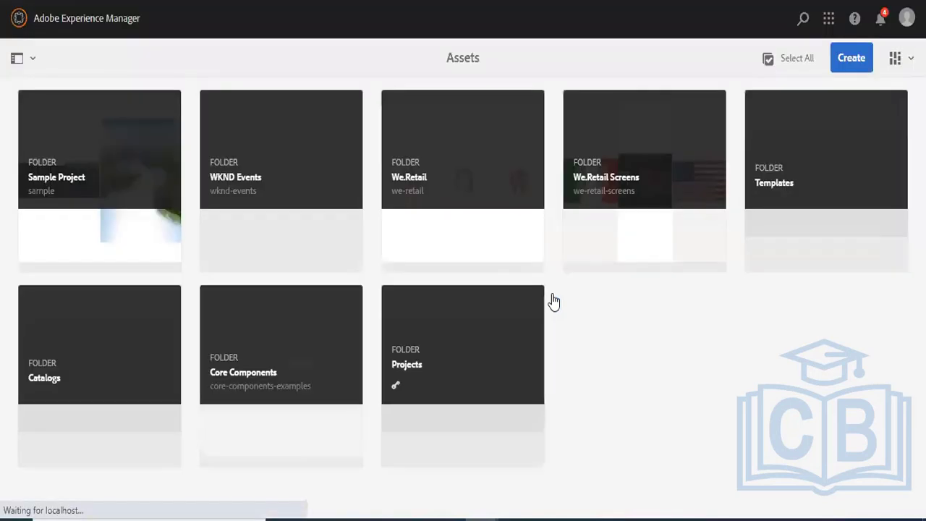
# Step: Start a new content fragment in the WKND Events assets folder to check which model templates are offered
pyautogui.click(308, 166)
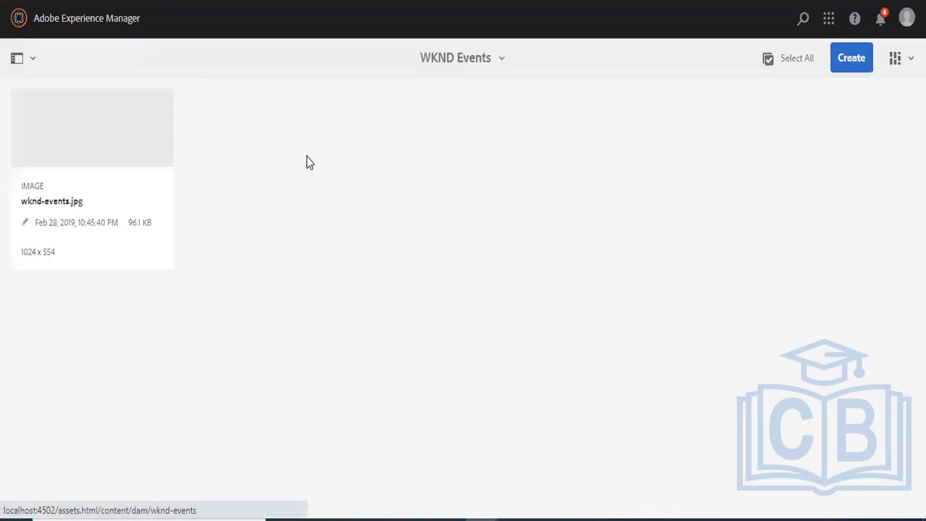
pyautogui.click(851, 66)
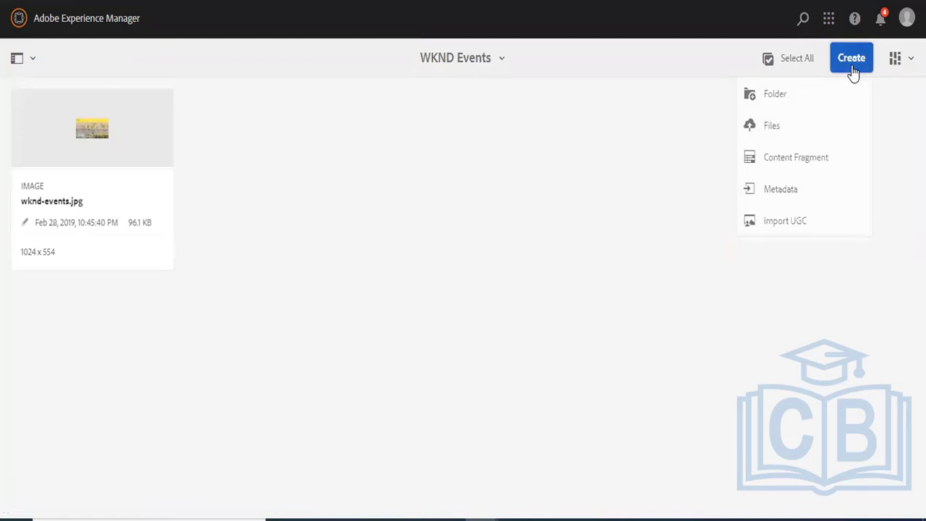
pyautogui.click(793, 166)
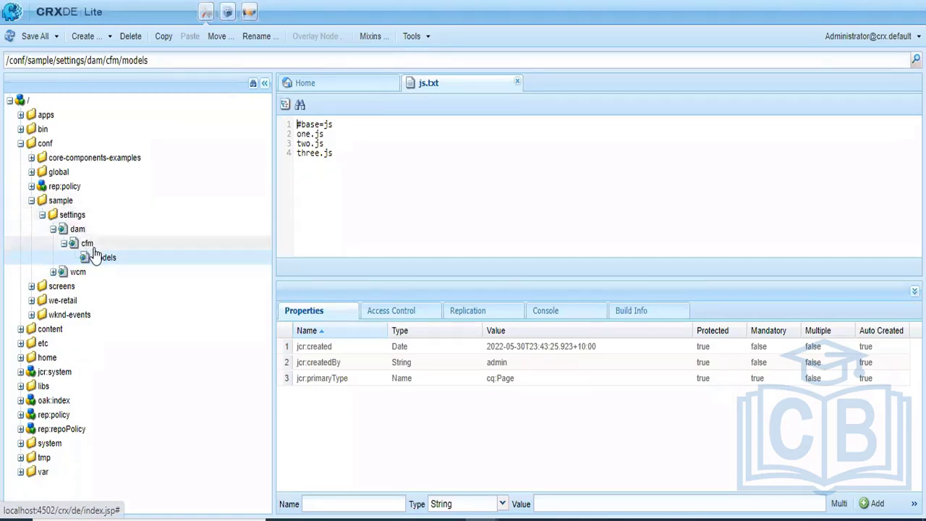
# Step: In CRXDE Lite, refresh the sample models node and expand firstcontentfragmentmodel through jcr:content, model, cq:dialog and content to items
pyautogui.click(10, 36)
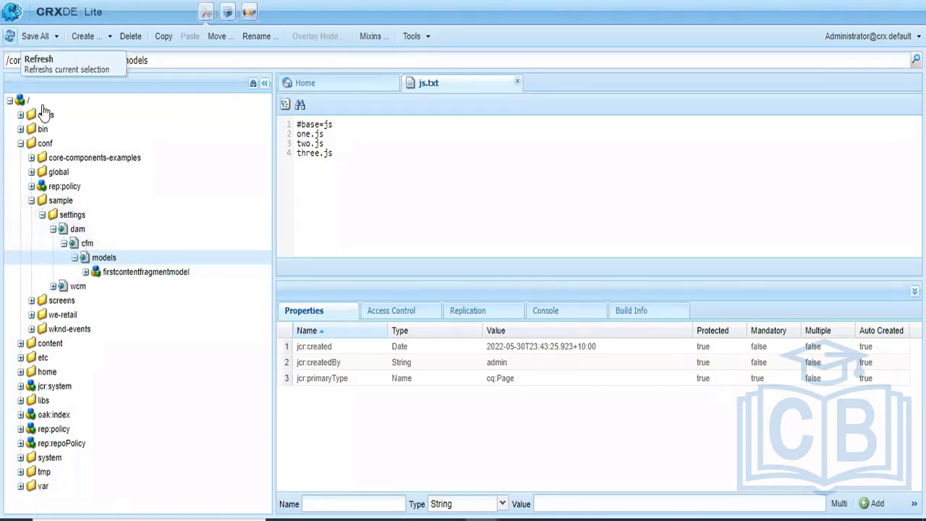
pyautogui.doubleClick(145, 276)
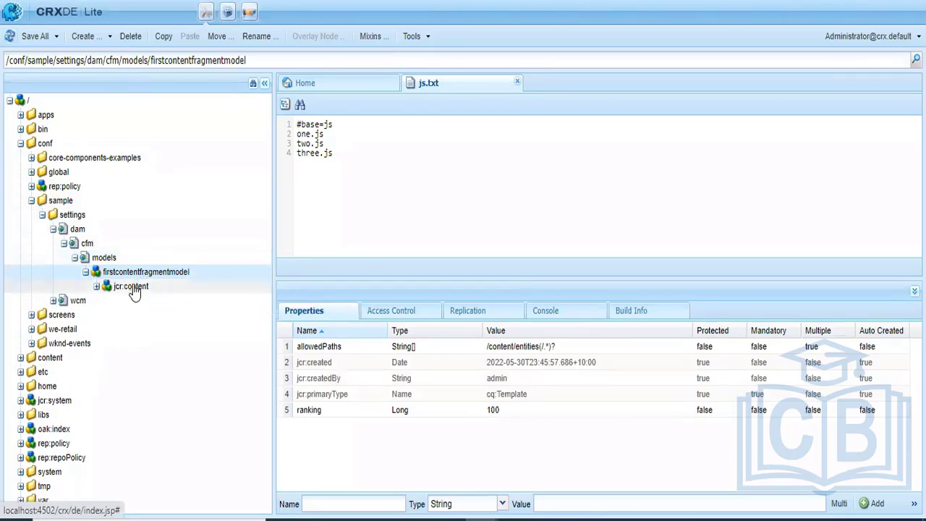
pyautogui.doubleClick(133, 287)
pyautogui.doubleClick(137, 302)
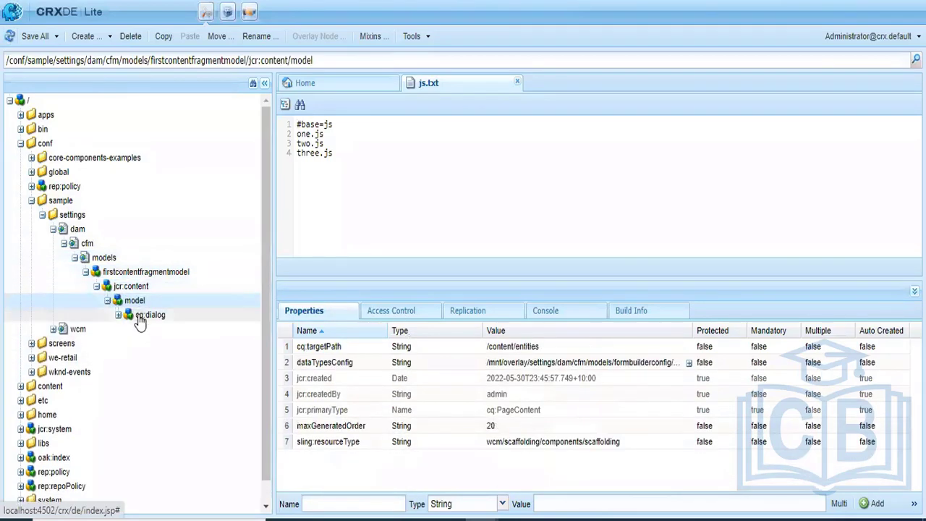
pyautogui.doubleClick(141, 316)
pyautogui.doubleClick(156, 329)
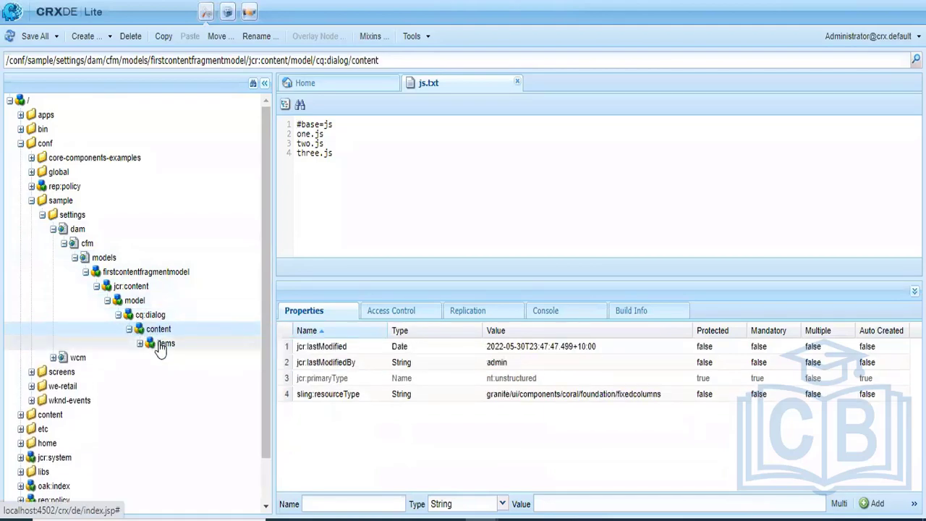
pyautogui.doubleClick(165, 343)
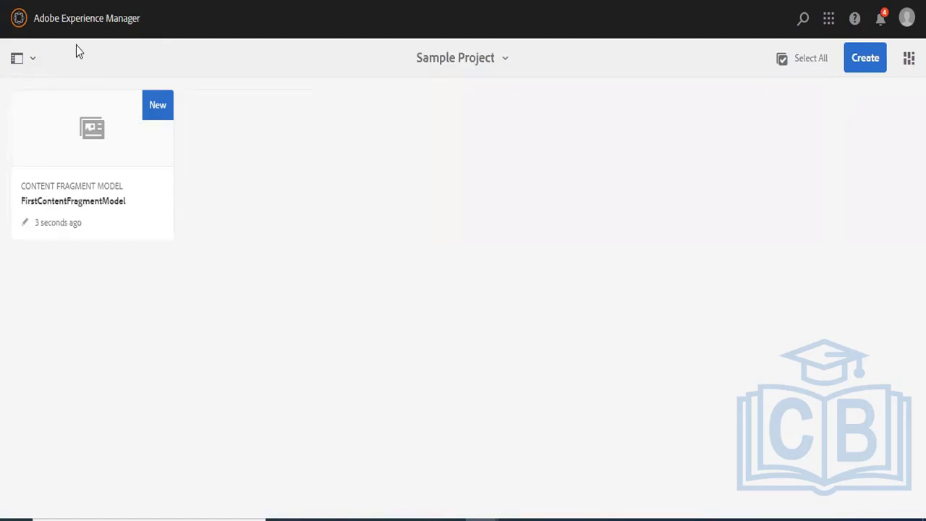
# Step: Back in Adobe Experience Manager, enable Content Fragment Models for the WKND Events configuration in the Configuration Browser and save it
pyautogui.click(19, 20)
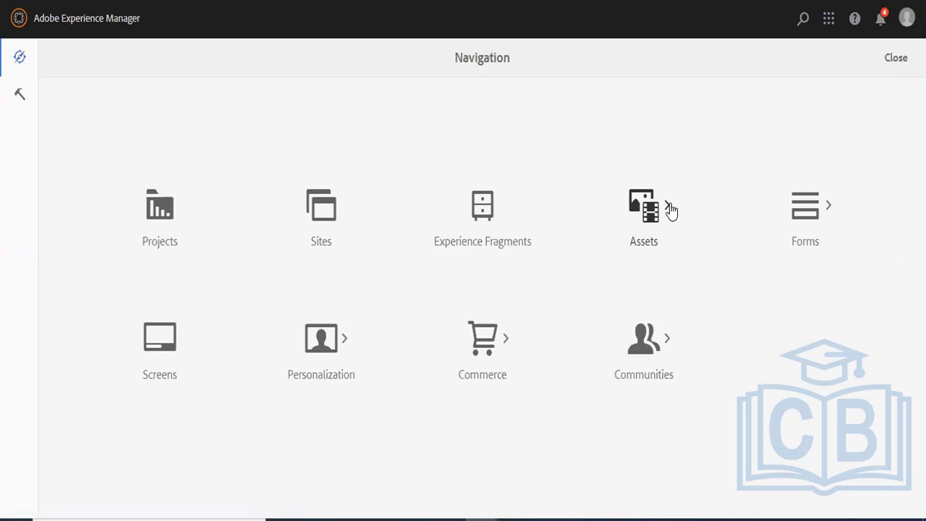
pyautogui.click(21, 98)
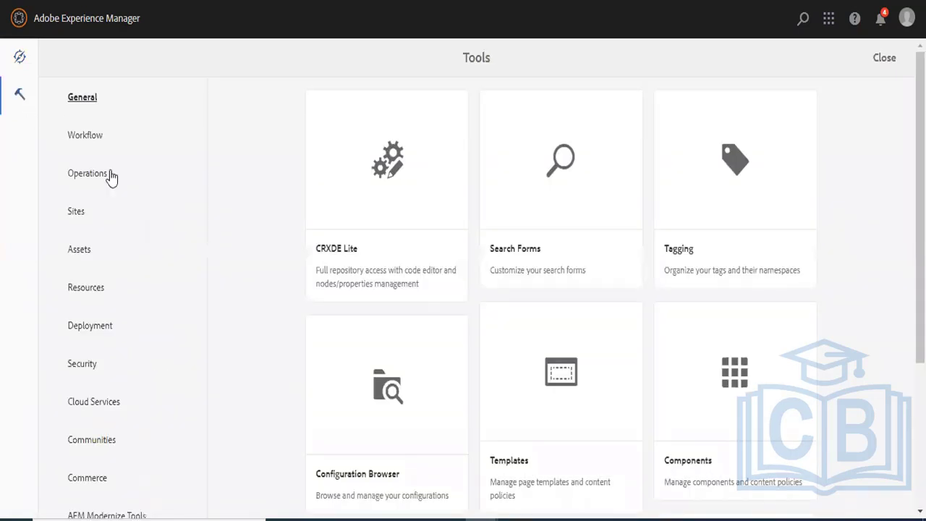
pyautogui.click(388, 421)
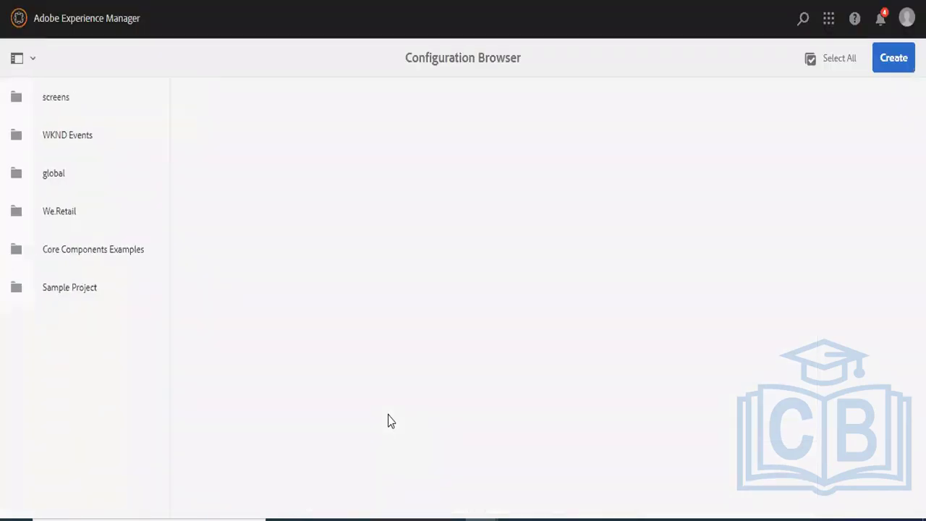
pyautogui.click(16, 139)
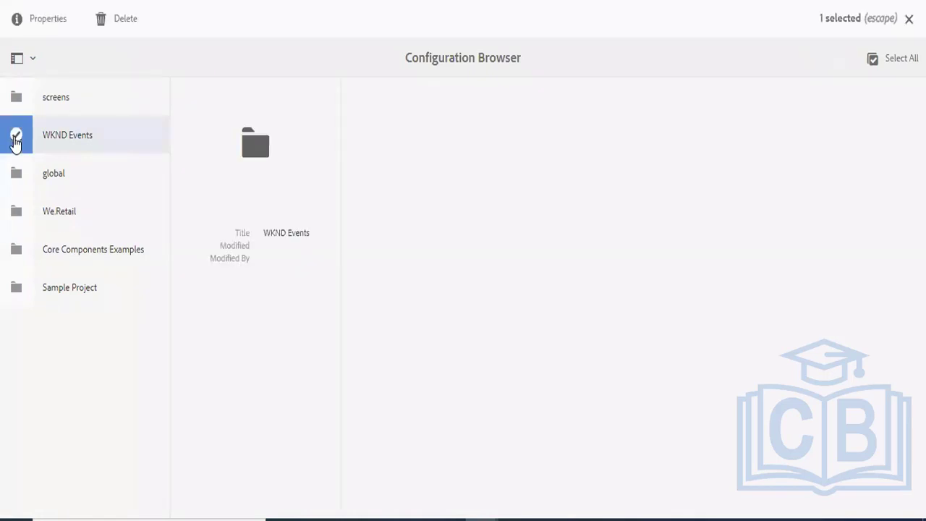
pyautogui.click(50, 20)
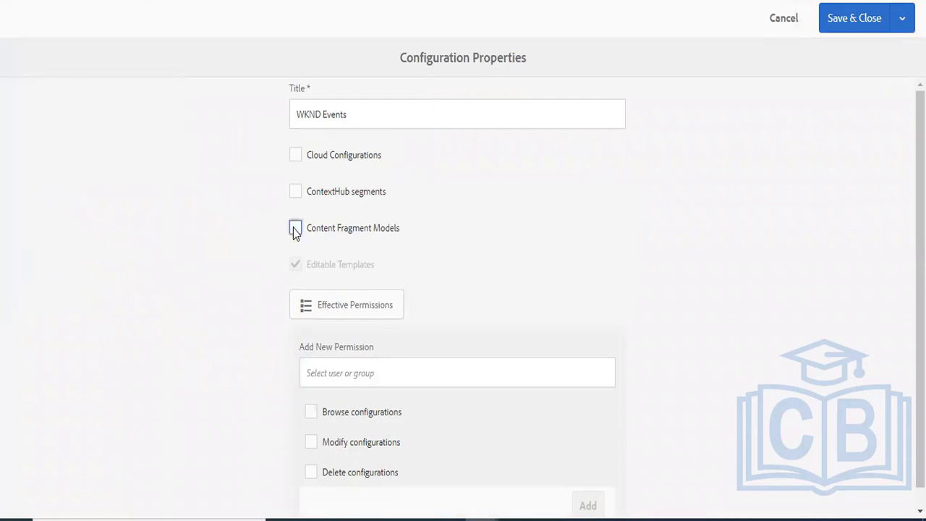
pyautogui.click(294, 228)
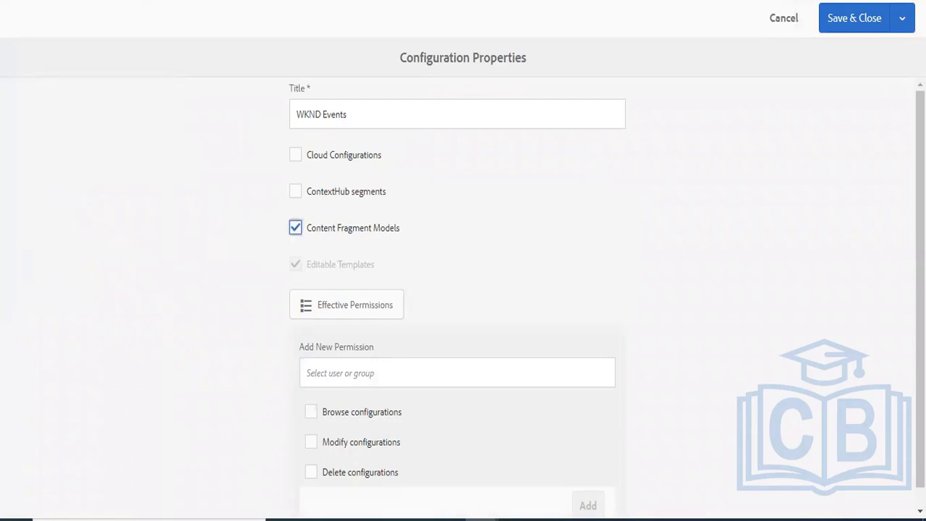
pyautogui.click(843, 21)
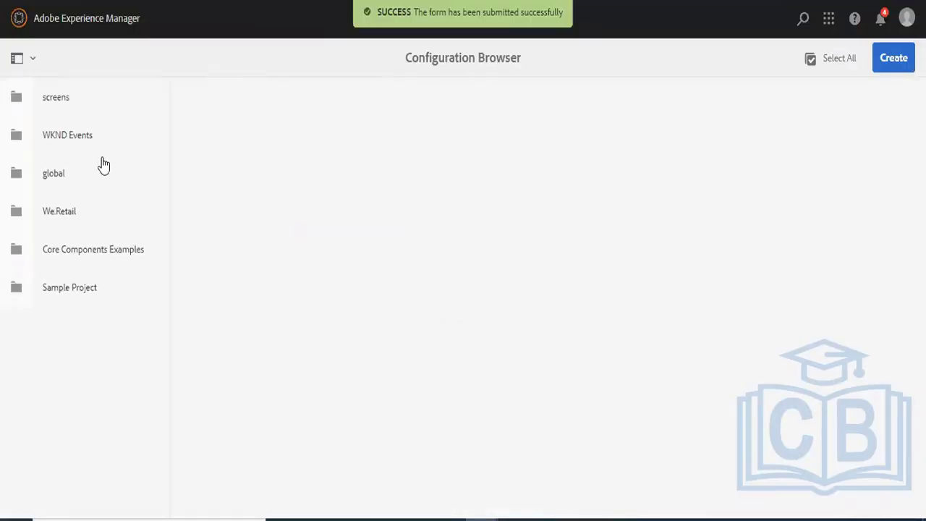
# Step: Open the WKND Events folder in the Content Fragment Models console under the Assets tools
pyautogui.click(20, 20)
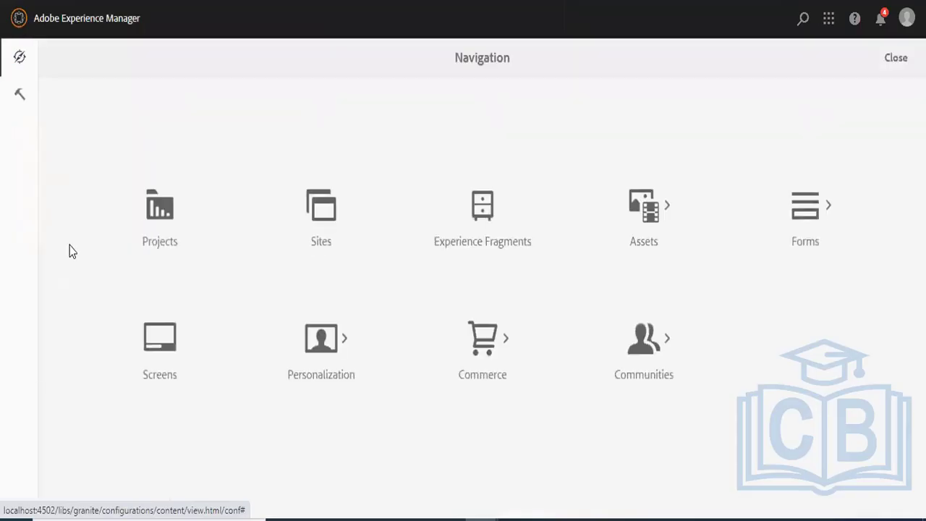
pyautogui.click(24, 96)
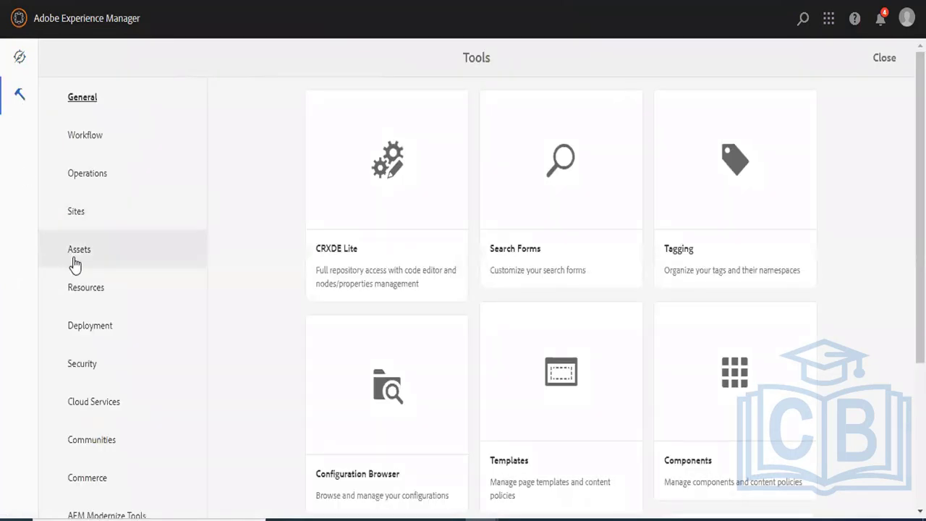
pyautogui.click(75, 265)
pyautogui.scroll(-3, 632, 191)
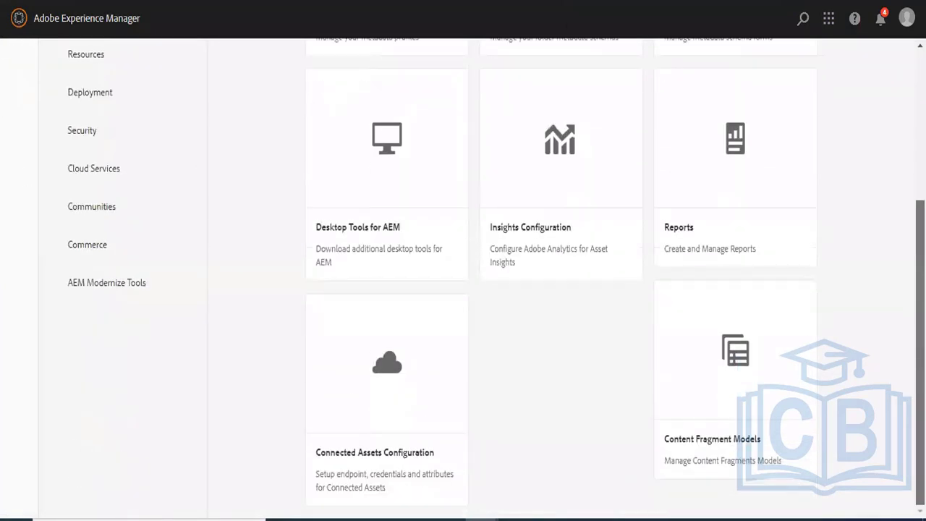
pyautogui.click(713, 319)
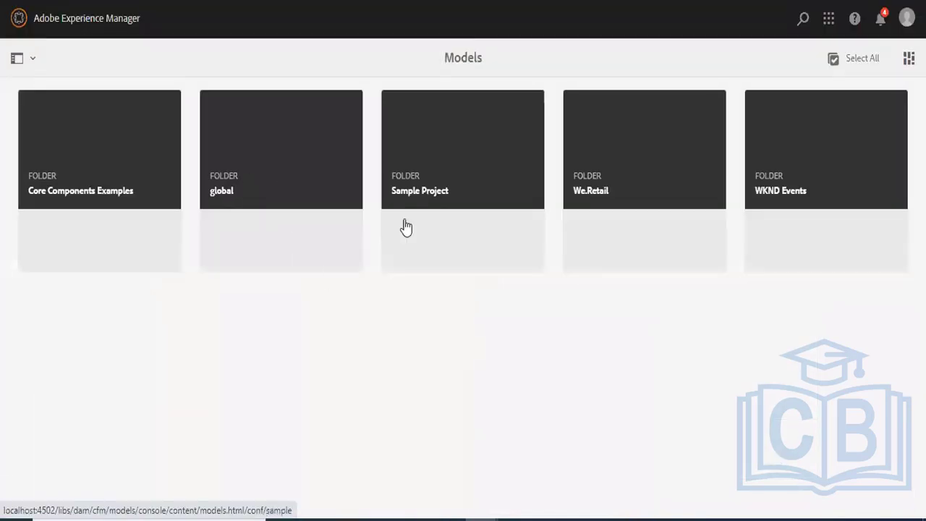
pyautogui.click(786, 170)
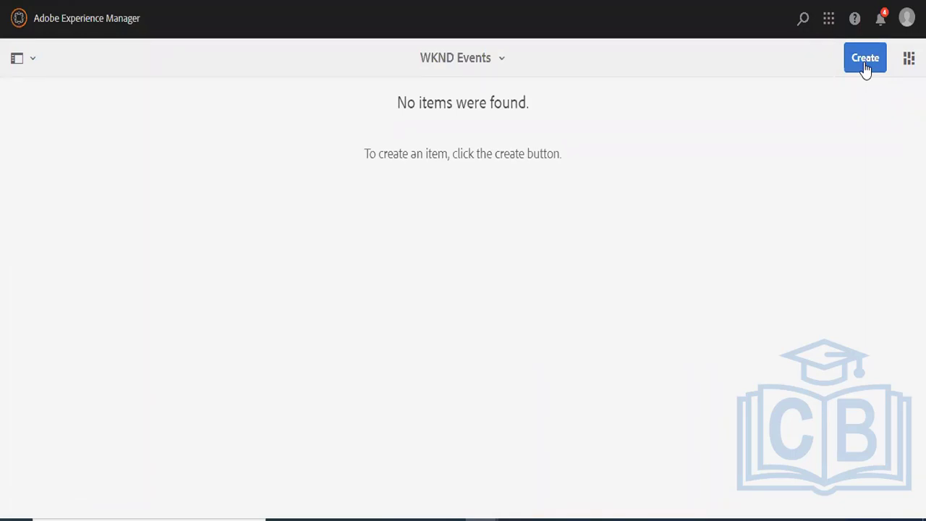
# Step: Open the WKND Events assets folder's properties at the Cloud Services settings and review its cloud configuration path
pyautogui.click(19, 21)
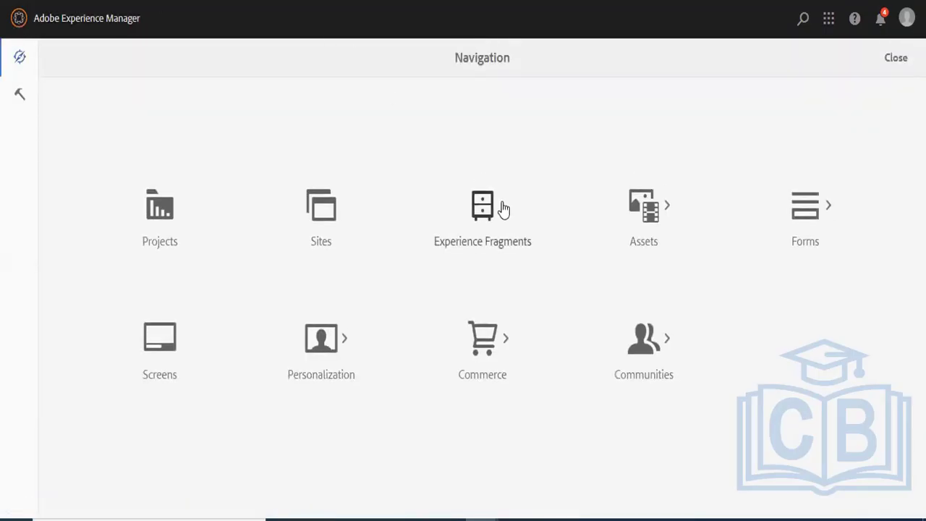
pyautogui.rightClick(644, 214)
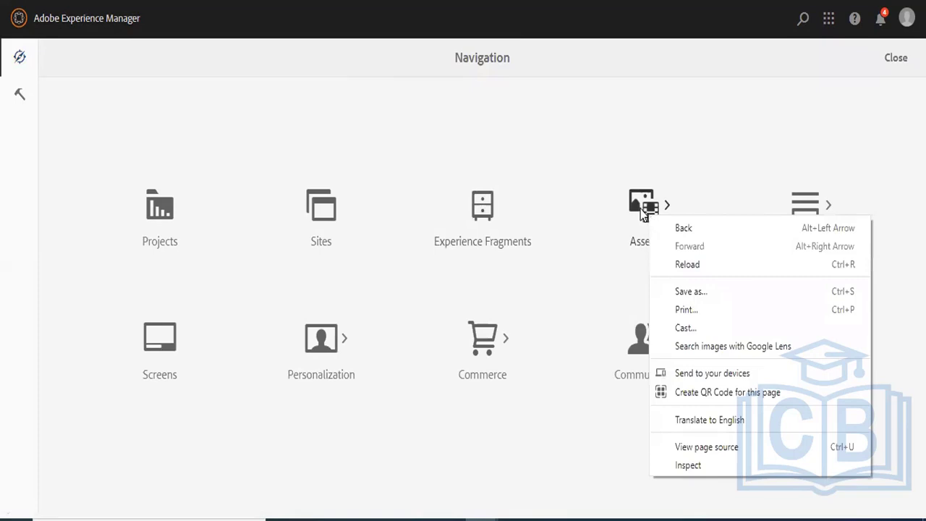
pyautogui.click(643, 214)
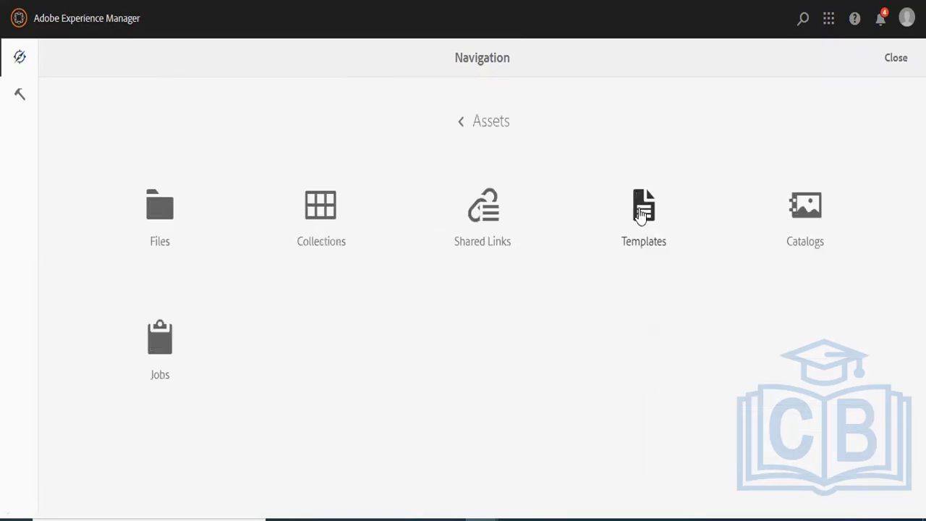
pyautogui.click(161, 209)
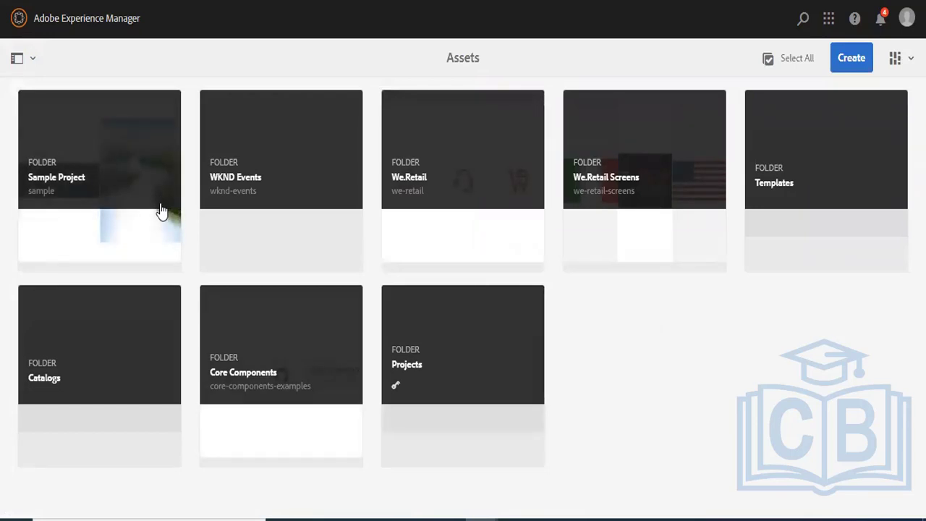
pyautogui.moveTo(303, 160)
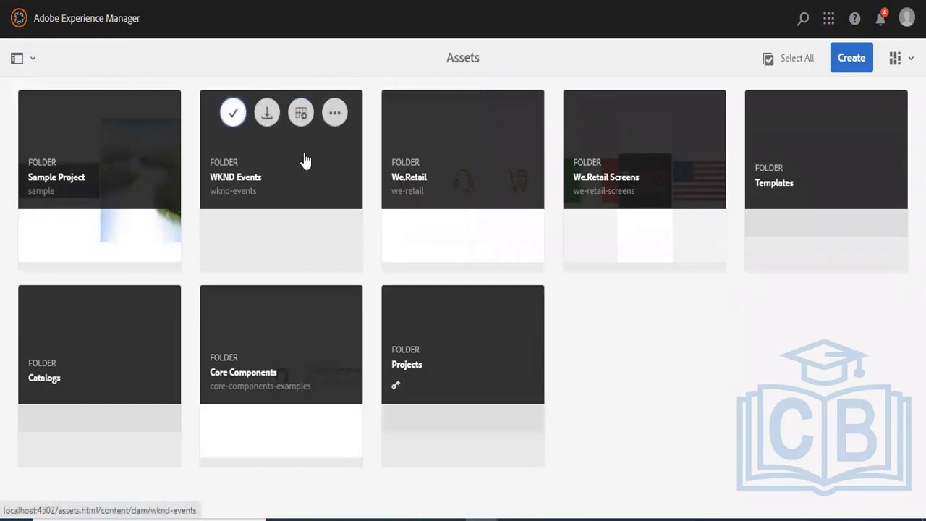
pyautogui.click(234, 113)
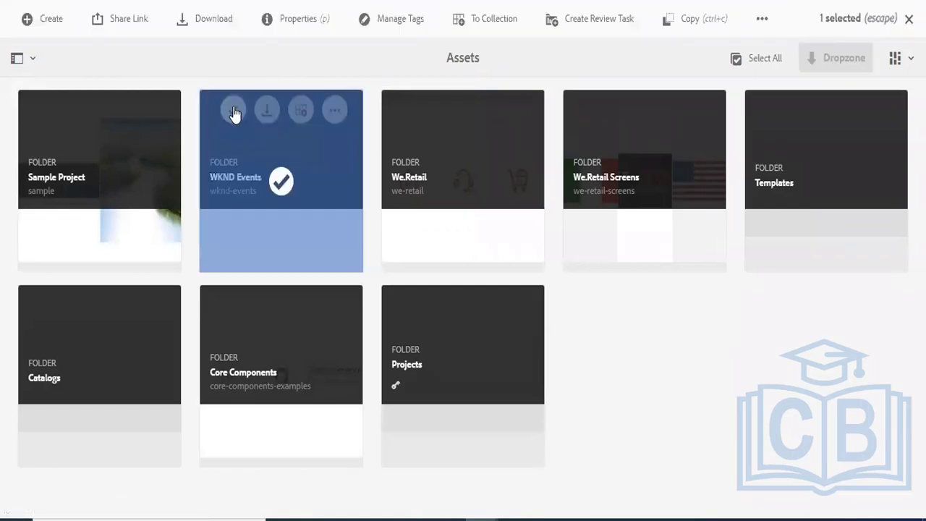
pyautogui.click(302, 21)
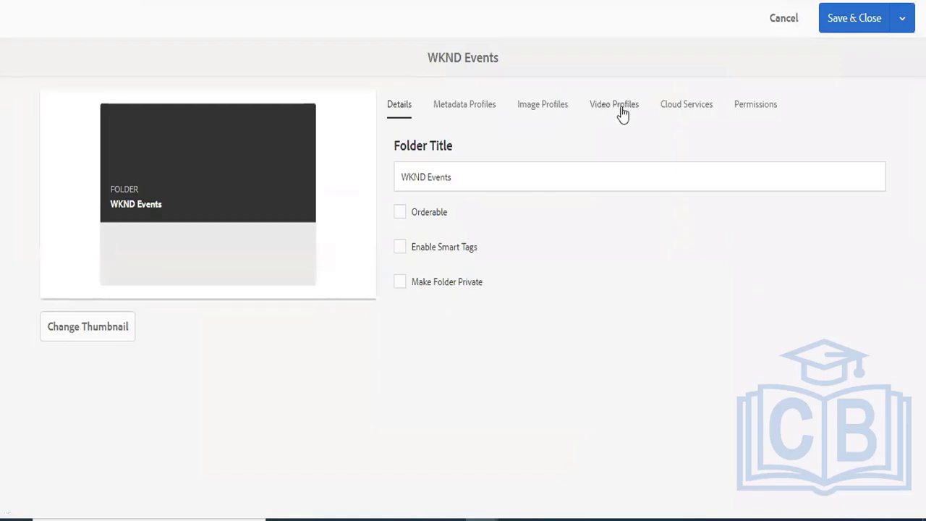
pyautogui.rightClick(672, 110)
pyautogui.click(673, 114)
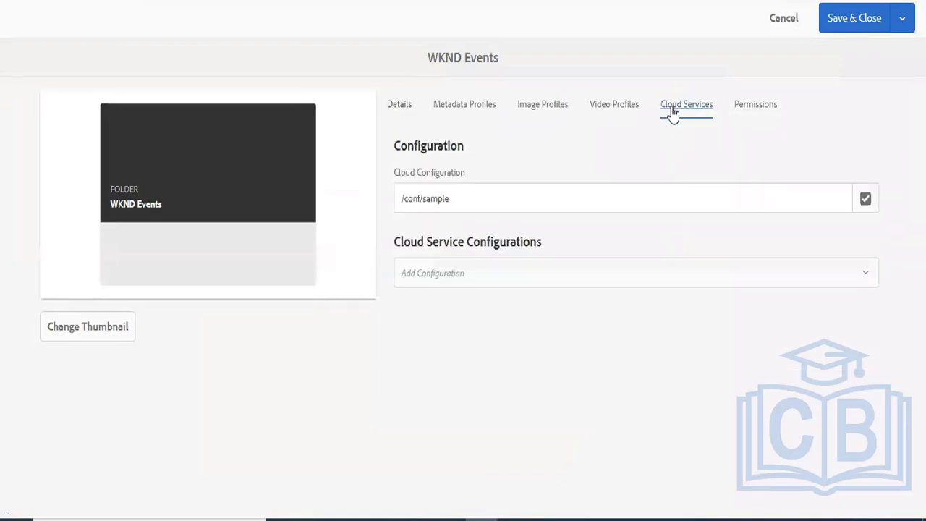
pyautogui.doubleClick(437, 203)
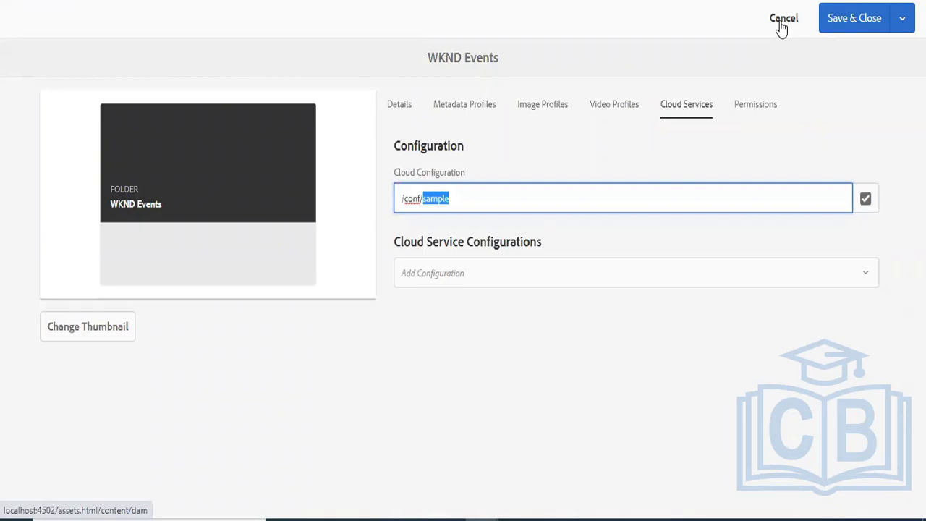
# Step: Set the WKND Events assets folder's cloud configuration to /conf and save the folder properties
pyautogui.press('BackSpace')
pyautogui.press('BackSpace')
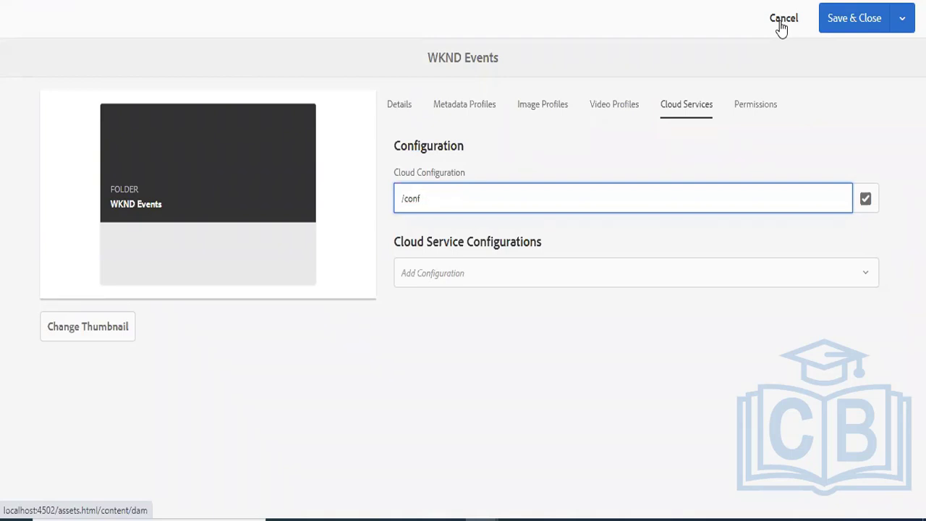
pyautogui.click(837, 20)
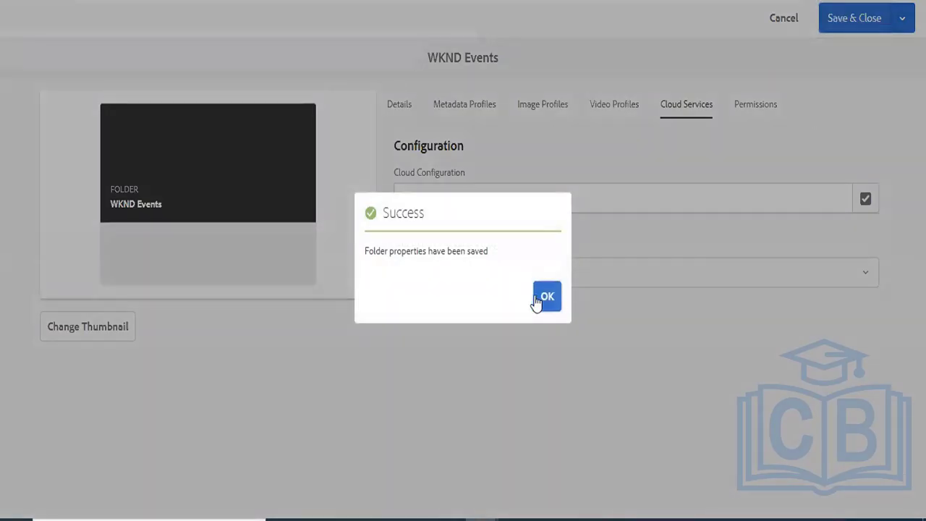
pyautogui.click(544, 296)
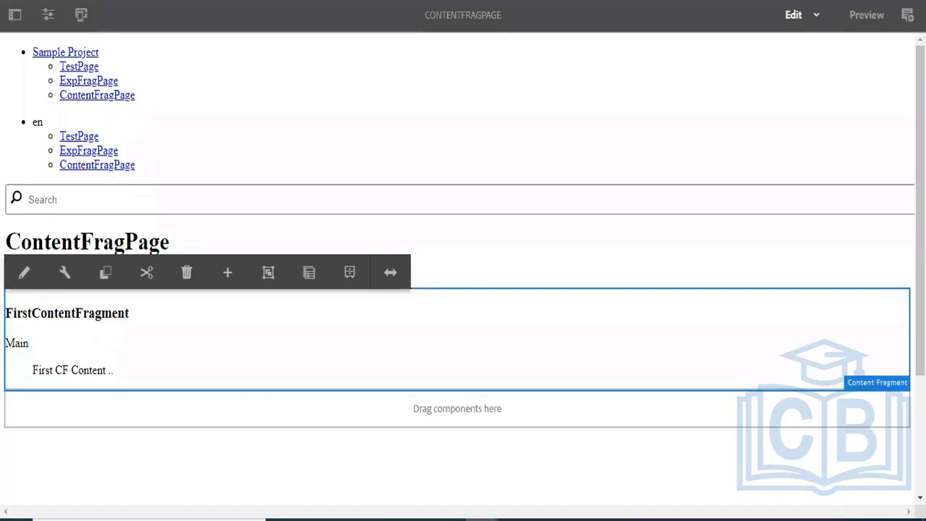
# Step: Cancel the New Content Fragment wizard and open the Sample Project's content-fragments assets folder, closing the surplus browser tabs
pyautogui.rightClick(673, 1)
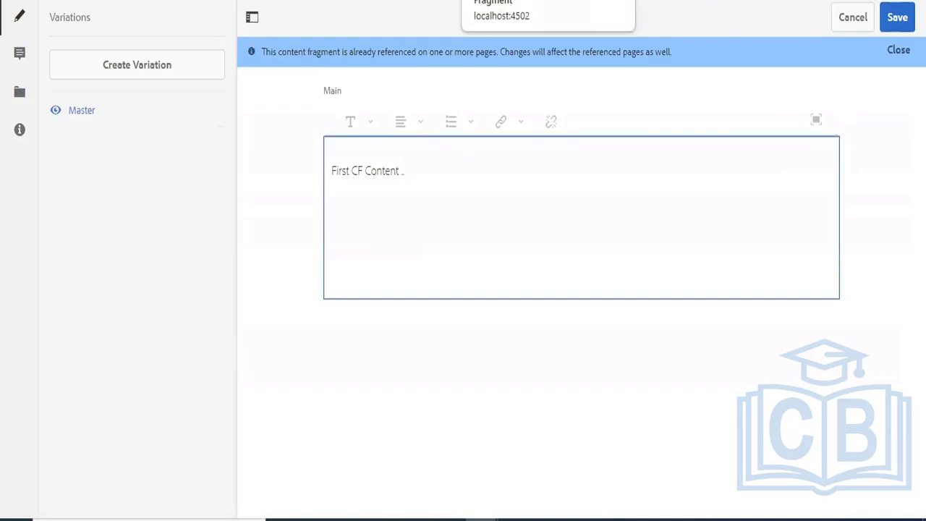
pyautogui.click(506, 1)
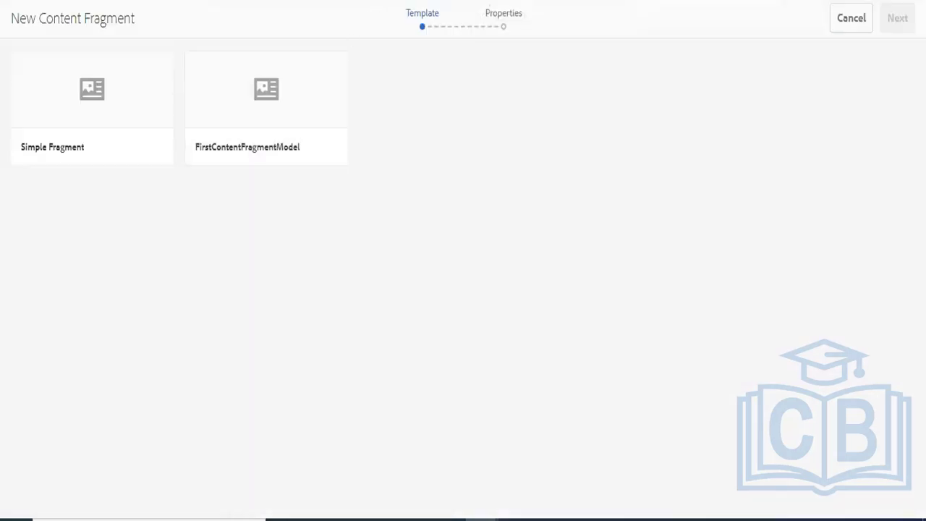
pyautogui.click(841, 28)
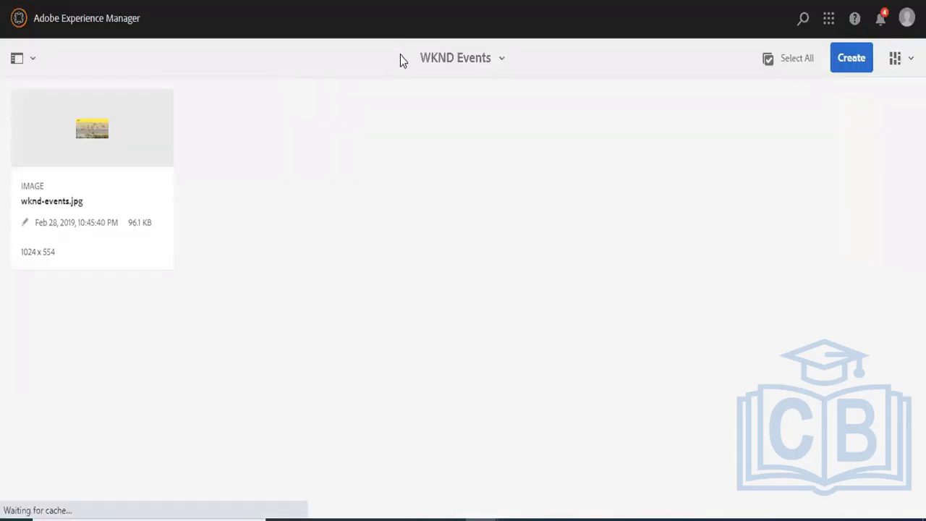
pyautogui.click(475, 63)
pyautogui.click(436, 110)
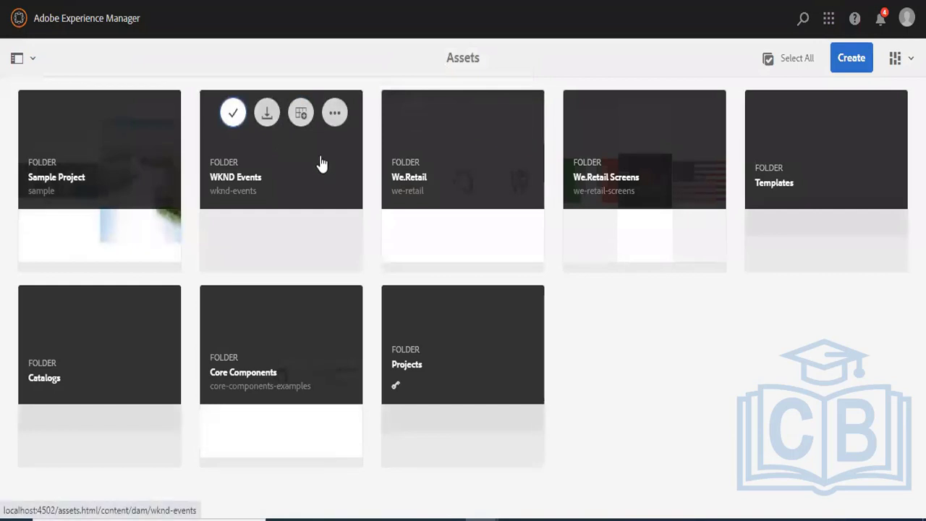
pyautogui.click(112, 188)
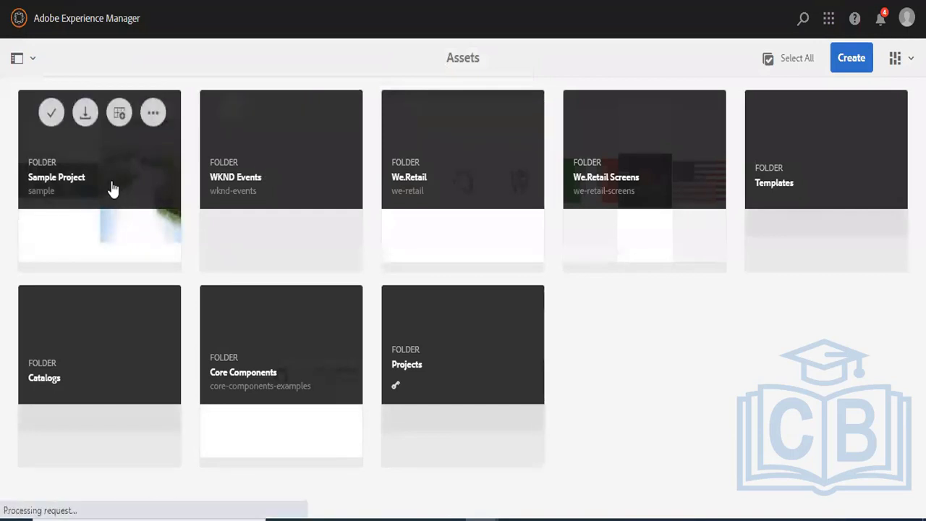
pyautogui.click(443, 174)
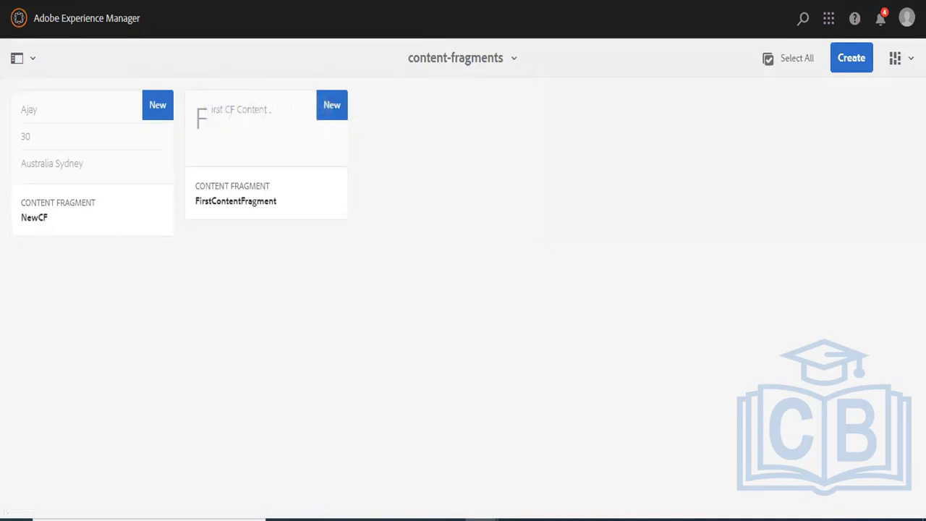
pyautogui.rightClick(334, 1)
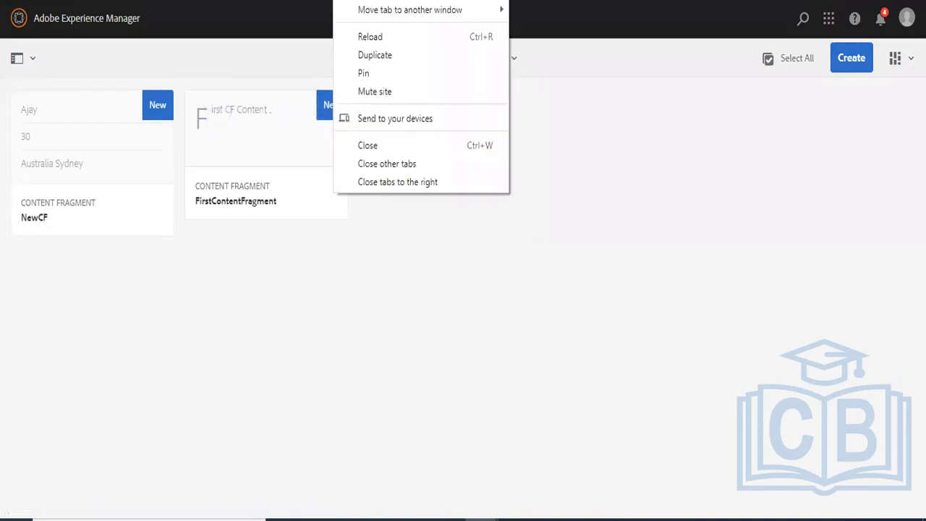
pyautogui.click(403, 181)
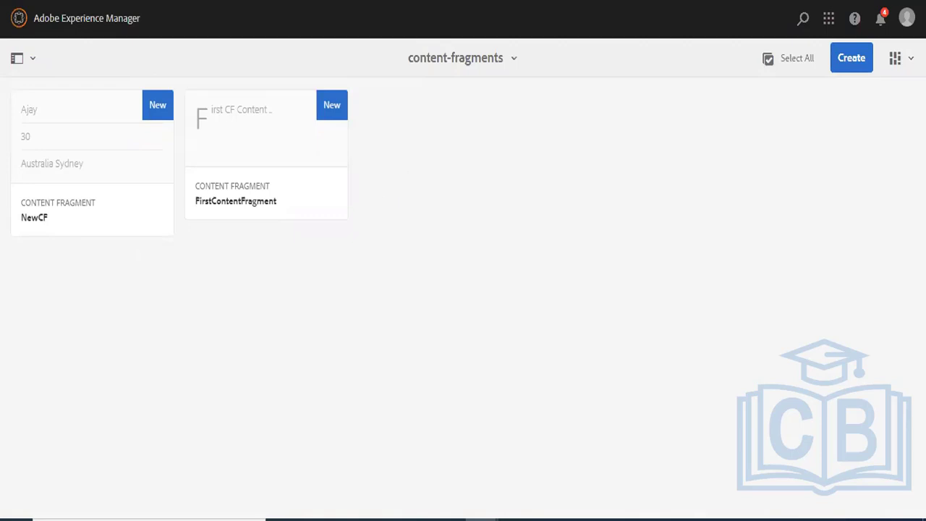
# Step: Open the ICICI Bank website, icicibank.com, in a new browser tab
pyautogui.hotkey('ctrl', 't')
pyautogui.write('o')
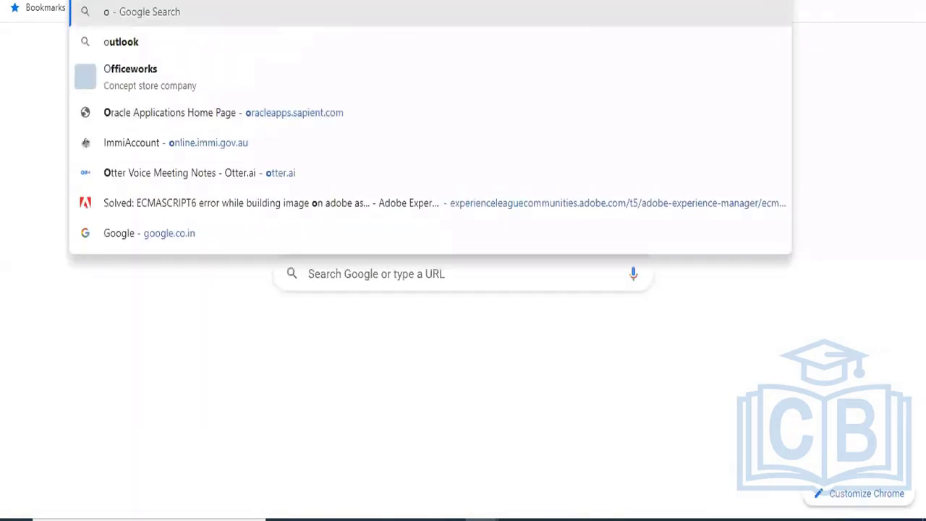
pyautogui.press('BackSpace')
pyautogui.write('ic')
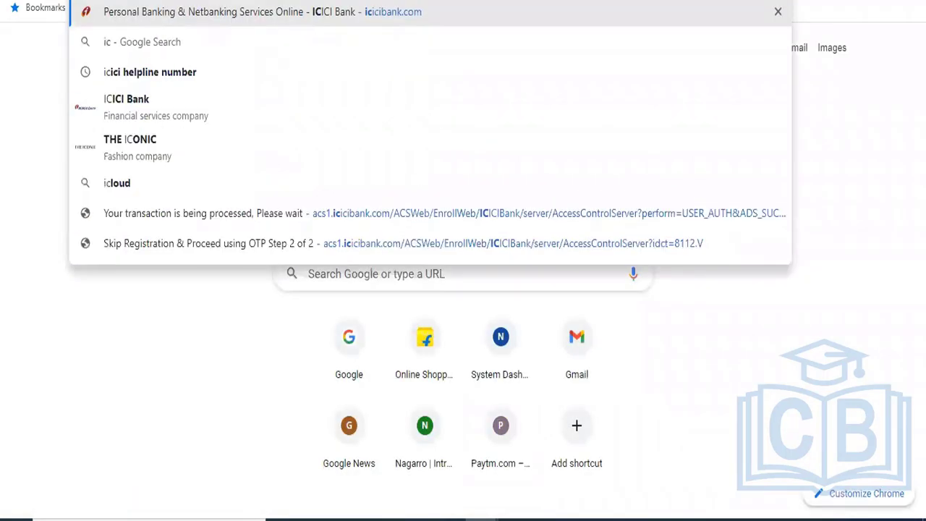
pyautogui.press('Right')
pyautogui.press('Return')
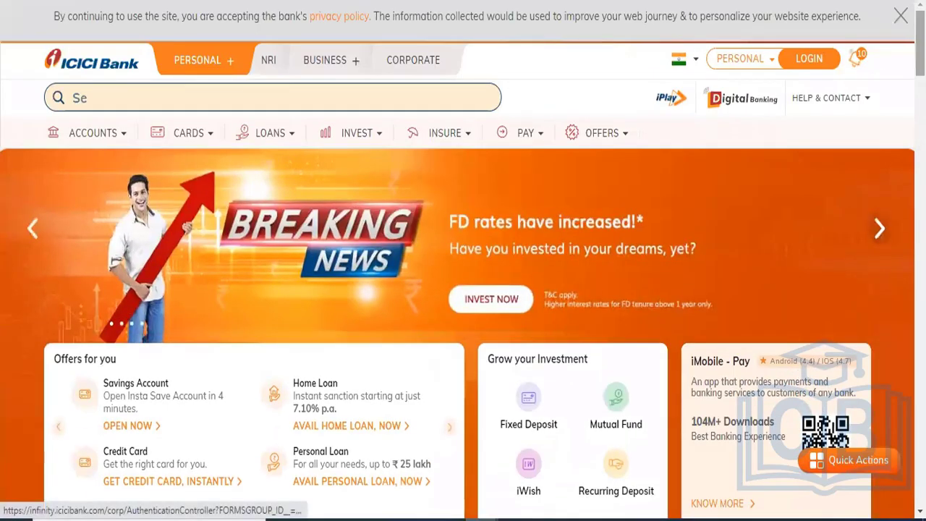
# Step: Examine the ICICI Bank home page's offers, card details, rates and charges, and insurance categories
pyautogui.scroll(-4, 463, 290)
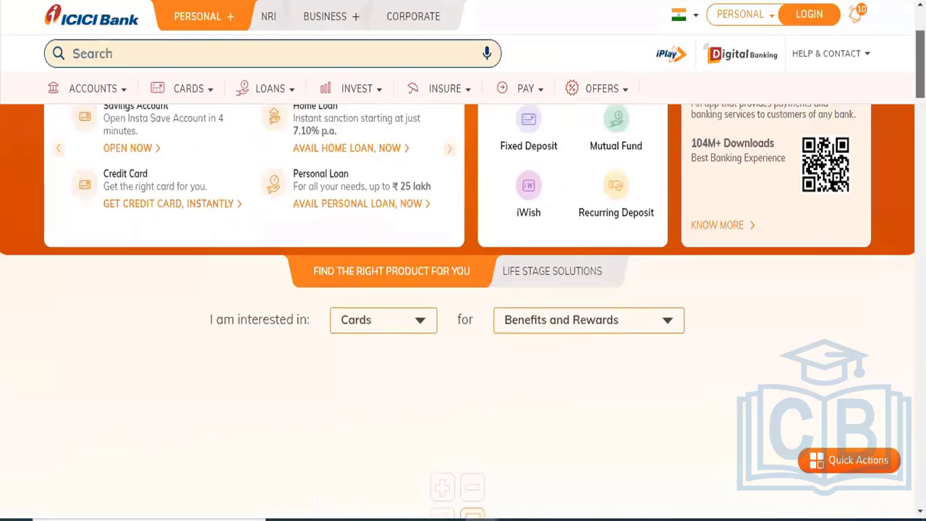
pyautogui.scroll(-1, 463, 311)
pyautogui.scroll(1, 463, 311)
pyautogui.scroll(2, 462, 289)
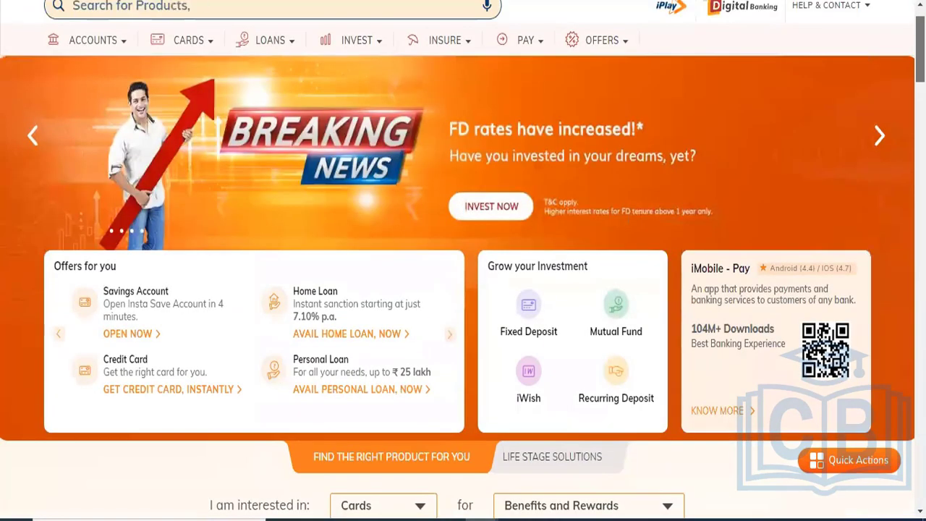
pyautogui.scroll(-10, 463, 289)
pyautogui.scroll(4, 403, 216)
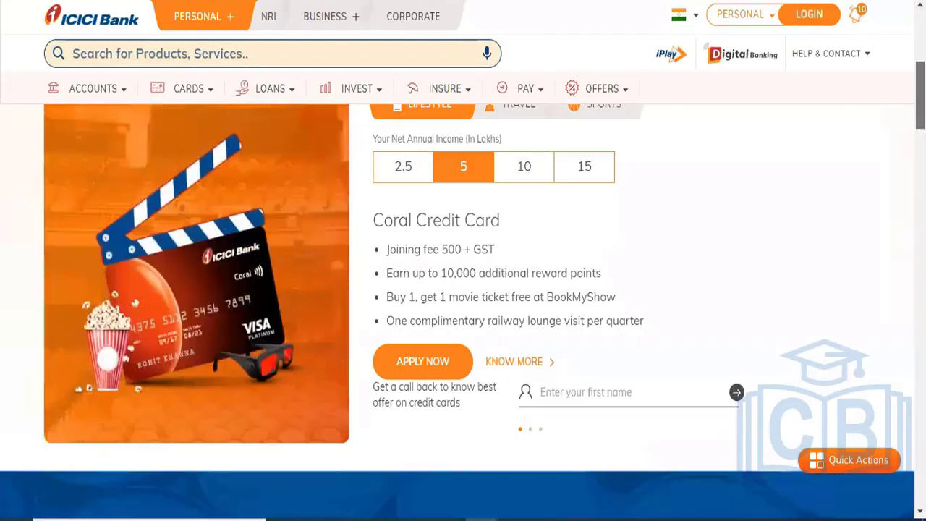
pyautogui.scroll(-6, 403, 216)
pyautogui.scroll(1, 403, 215)
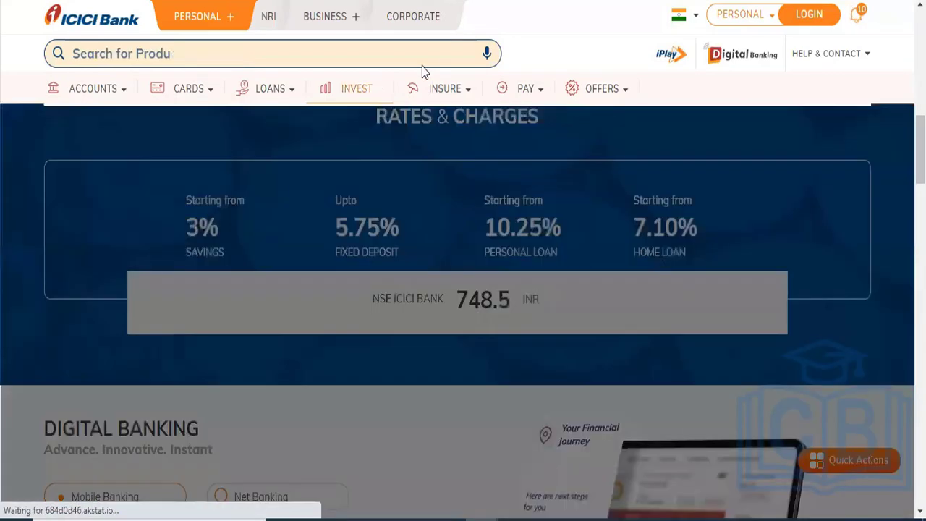
pyautogui.moveTo(457, 98)
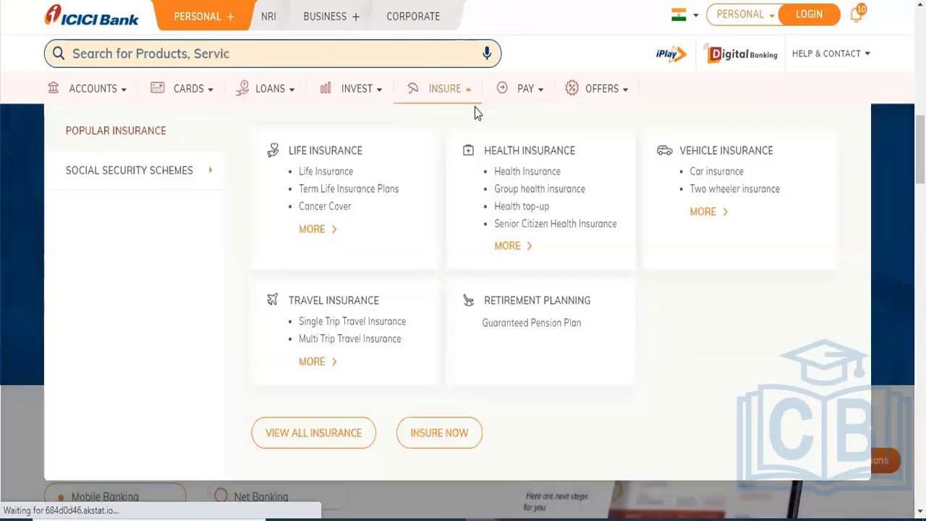
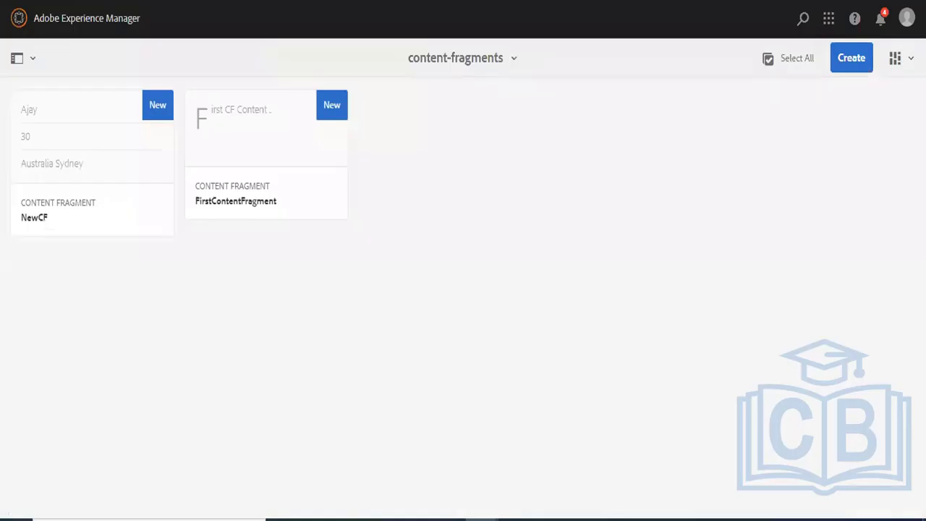
# Step: Open FirstContentFragment in the editor to review its Main content, and leave without saving
pyautogui.moveTo(263, 169)
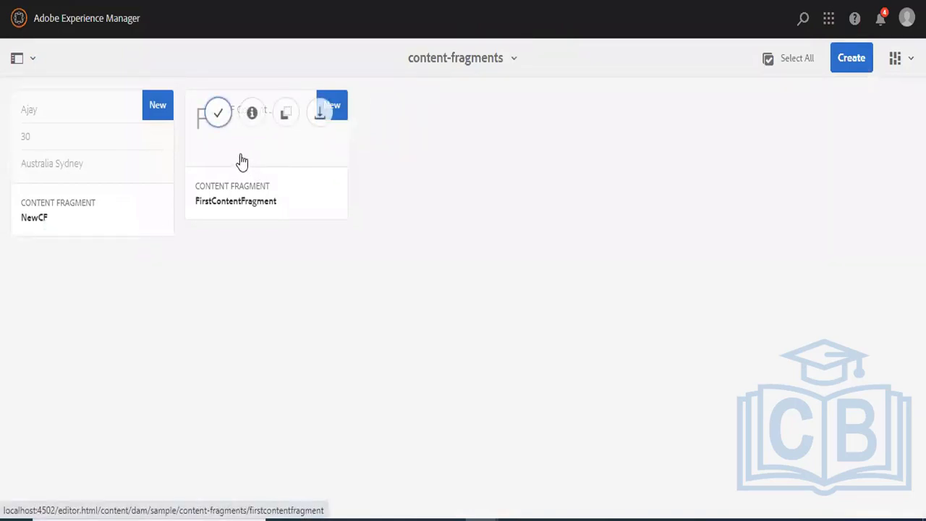
pyautogui.click(218, 113)
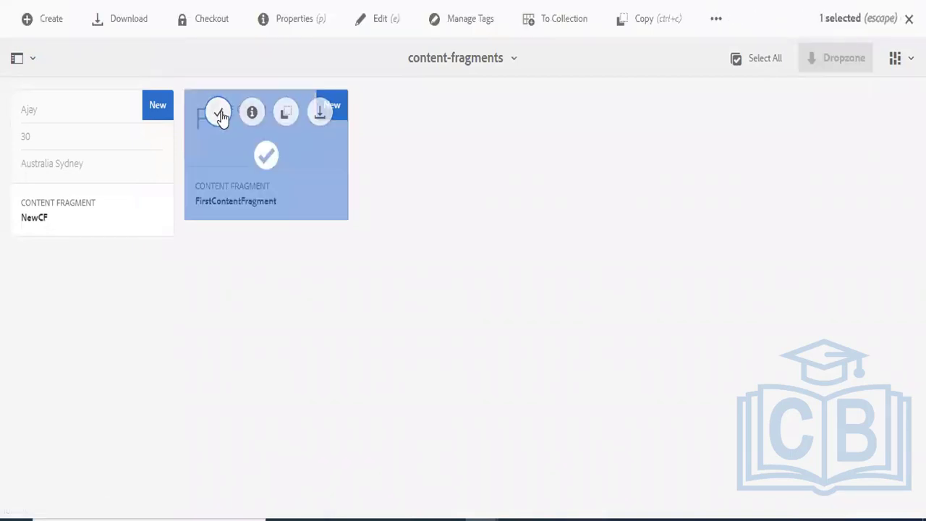
pyautogui.click(390, 18)
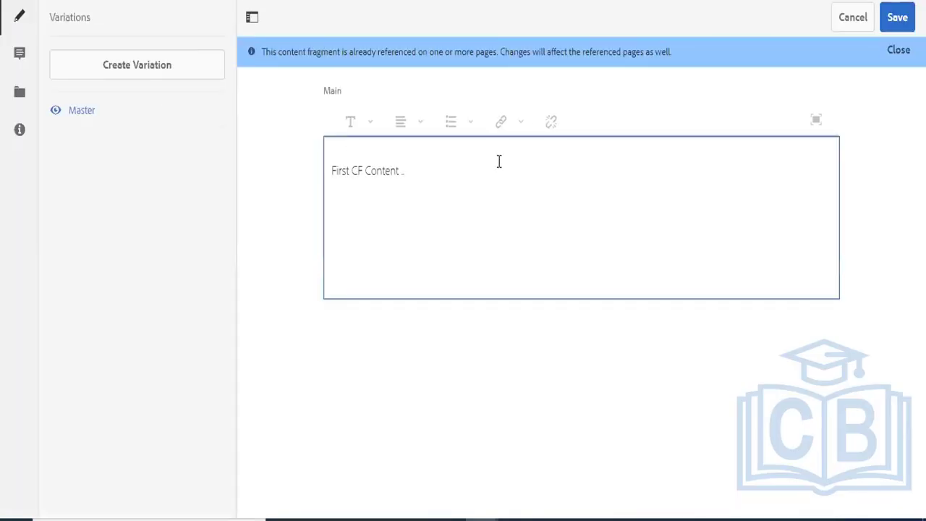
pyautogui.click(852, 17)
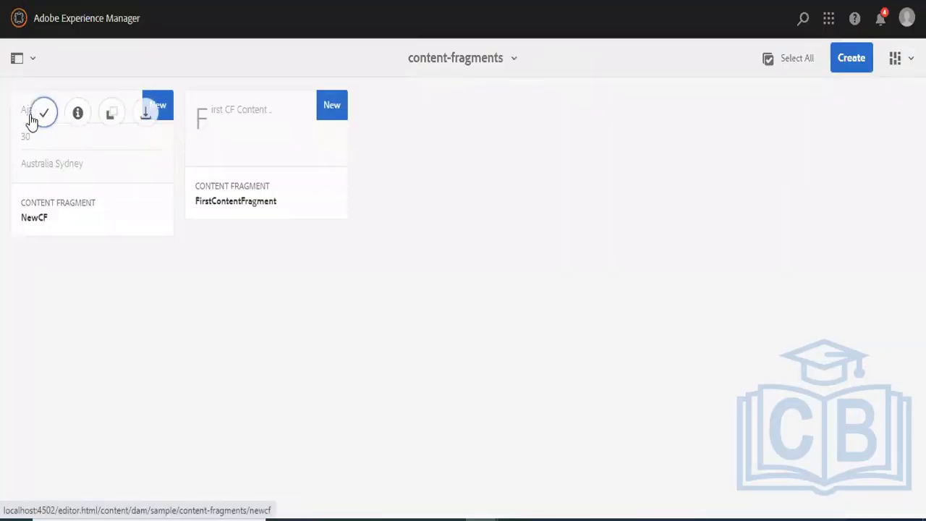
# Step: Open the NewCF content fragment in the editor to review its fields, and duplicate its browser tab
pyautogui.click(46, 113)
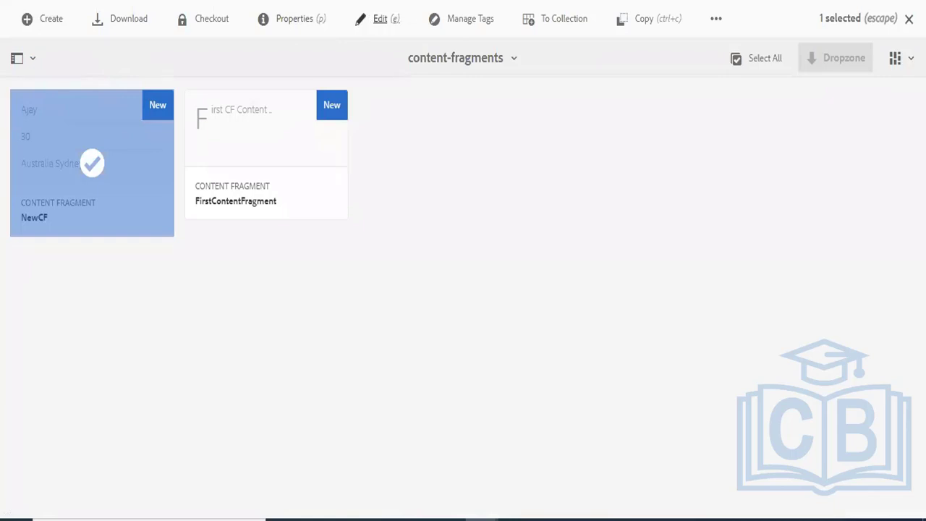
pyautogui.click(379, 19)
pyautogui.rightClick(527, 1)
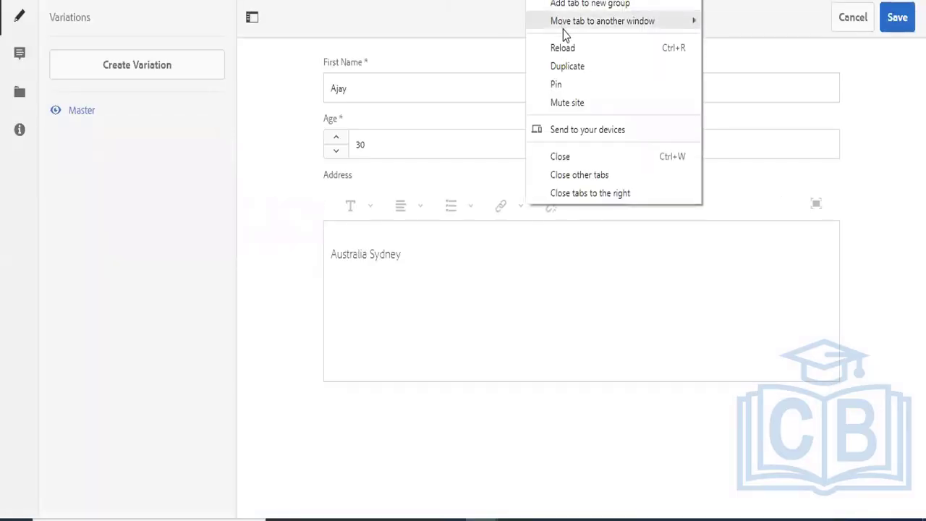
pyautogui.click(571, 65)
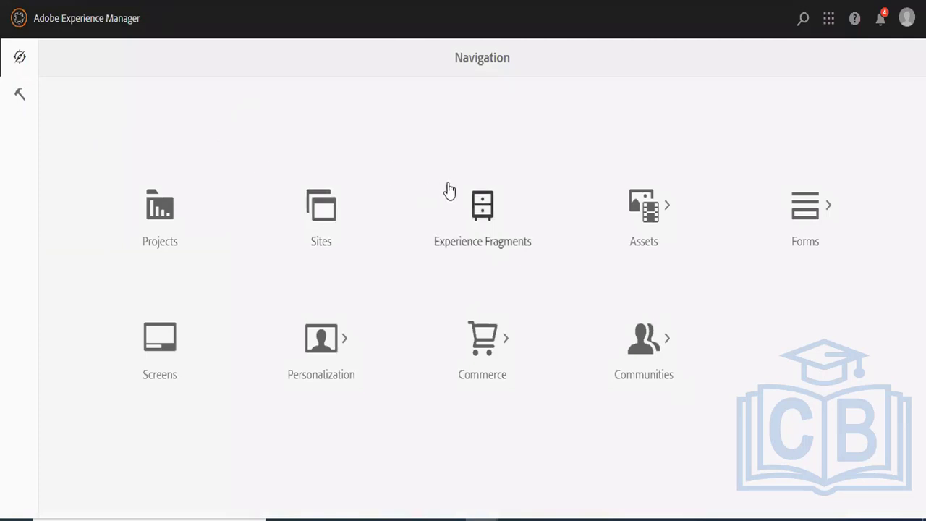
# Step: In Experience Fragments, open the Site folder under Sample Project Fragments, us, en
pyautogui.click(483, 213)
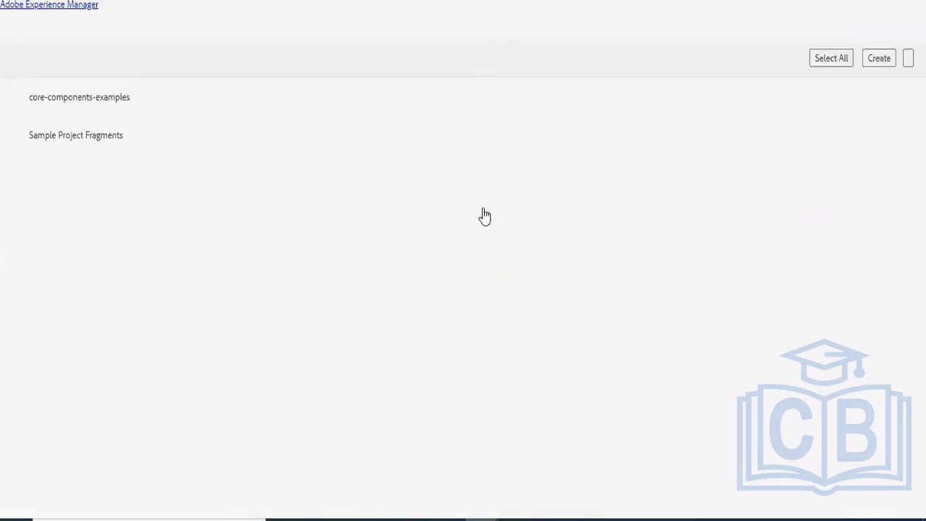
pyautogui.click(120, 143)
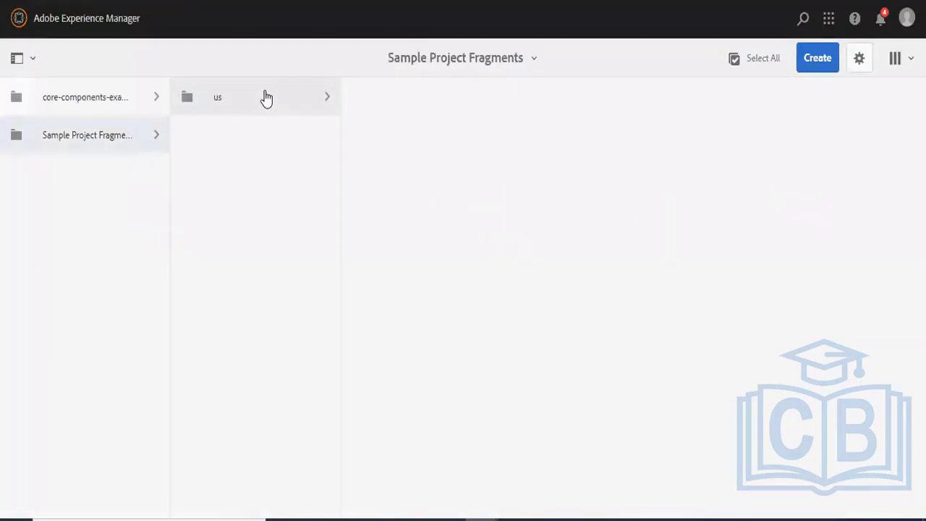
pyautogui.click(324, 97)
pyautogui.click(434, 107)
pyautogui.click(541, 109)
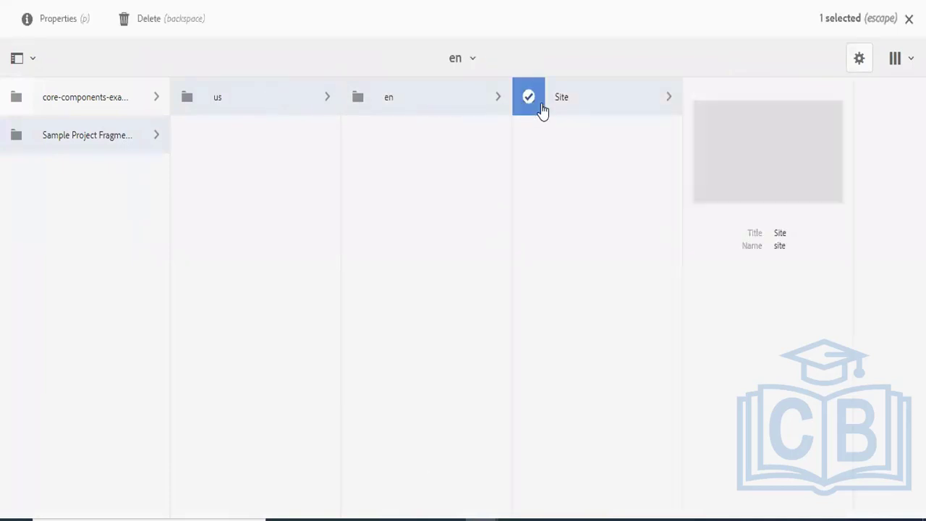
pyautogui.click(610, 101)
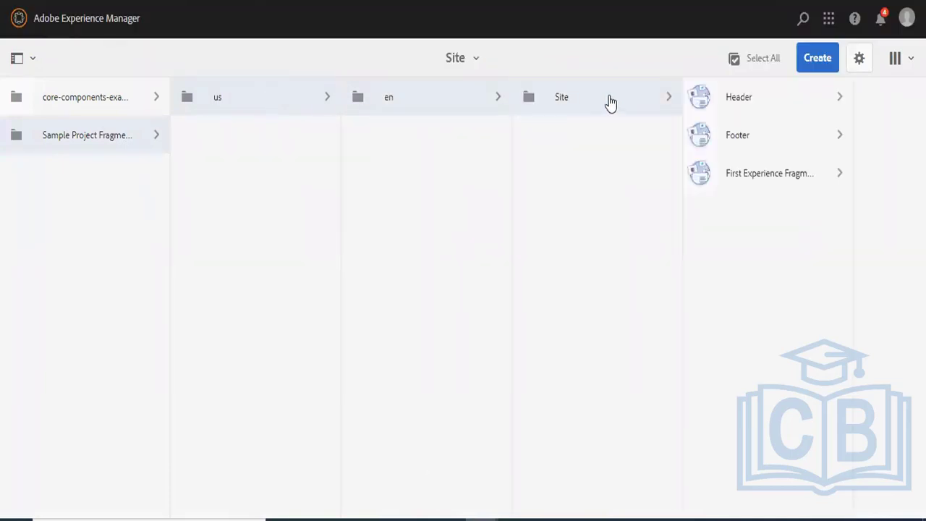
# Step: Start a new experience fragment in the Site folder using the Web Variation template, and proceed to its properties
pyautogui.click(820, 59)
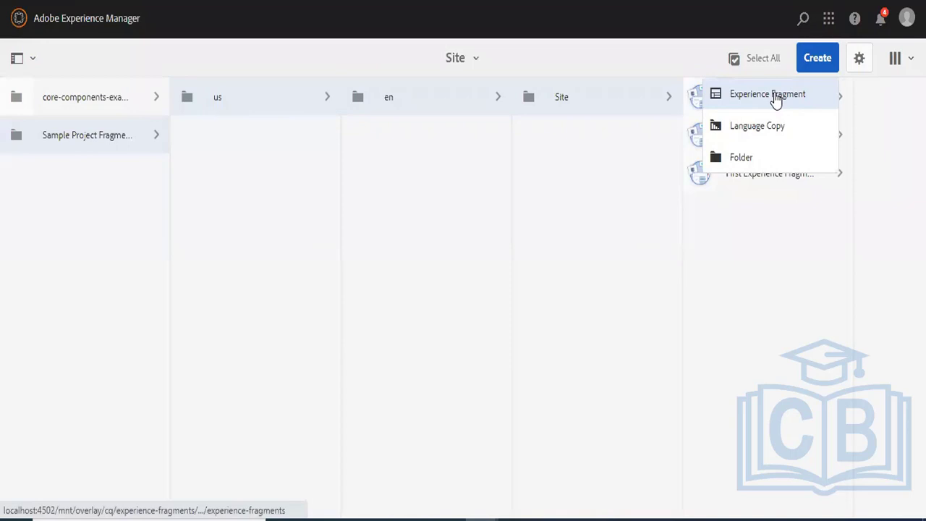
pyautogui.click(775, 100)
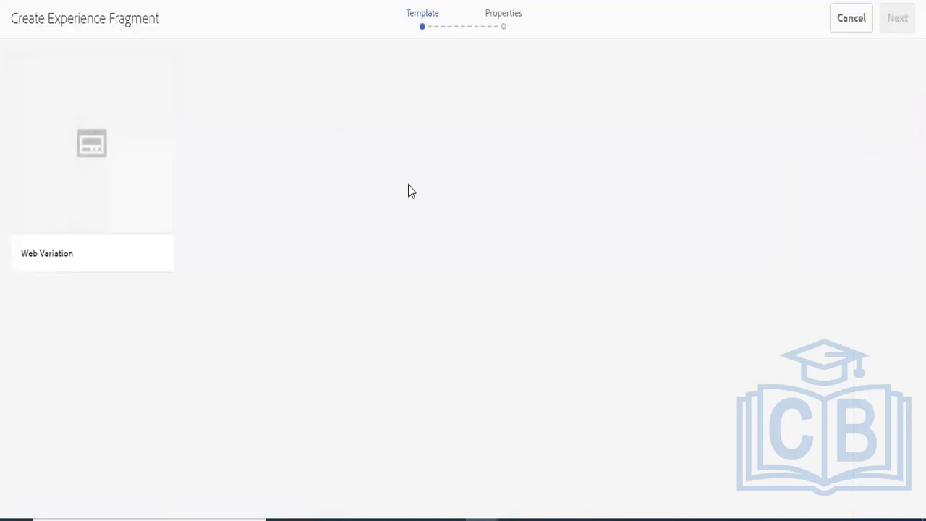
pyautogui.click(92, 160)
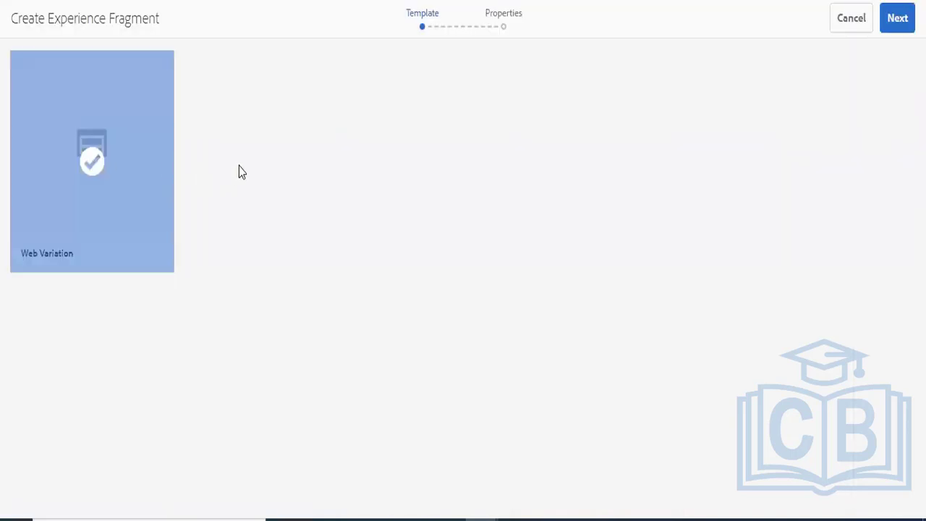
pyautogui.click(896, 18)
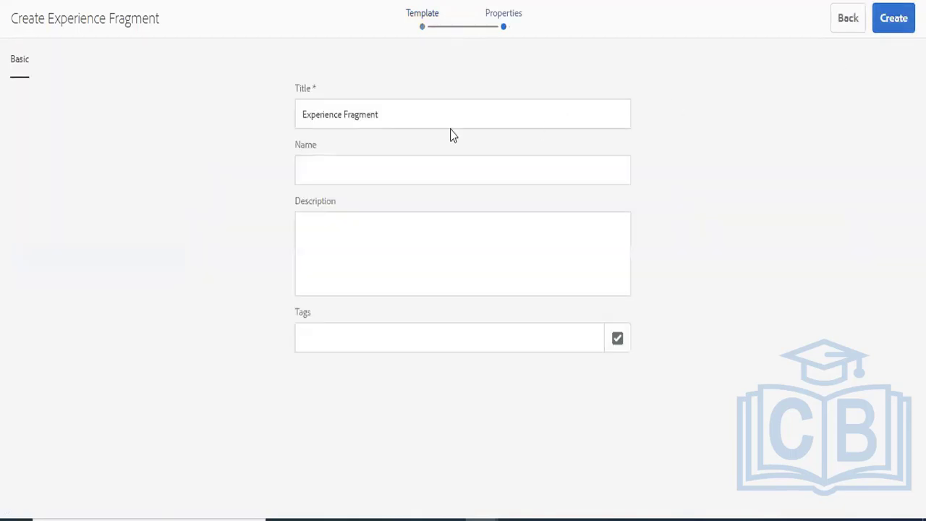
# Step: Title the experience fragment HeadlessExpFrag, create it and open it in the editor
pyautogui.moveTo(399, 114); pyautogui.dragTo(203, 114)
pyautogui.write('H')
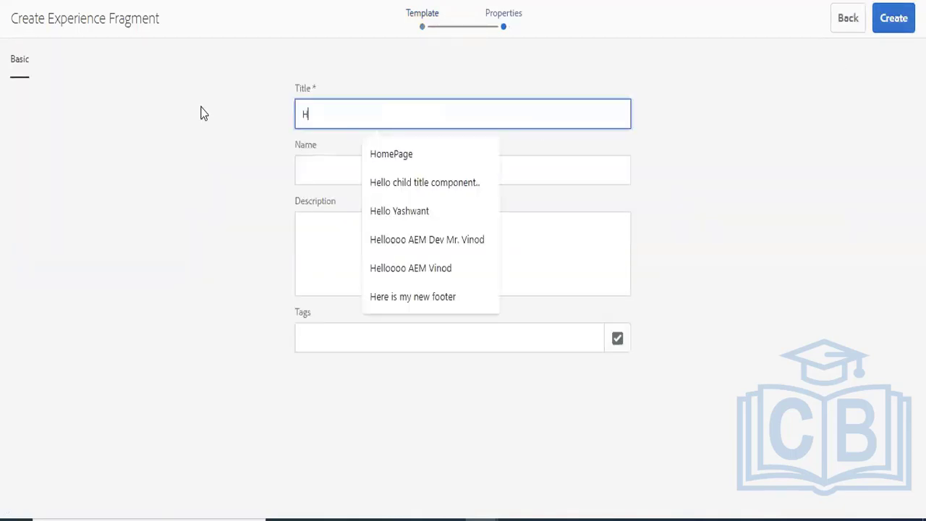
pyautogui.write('eadelessE')
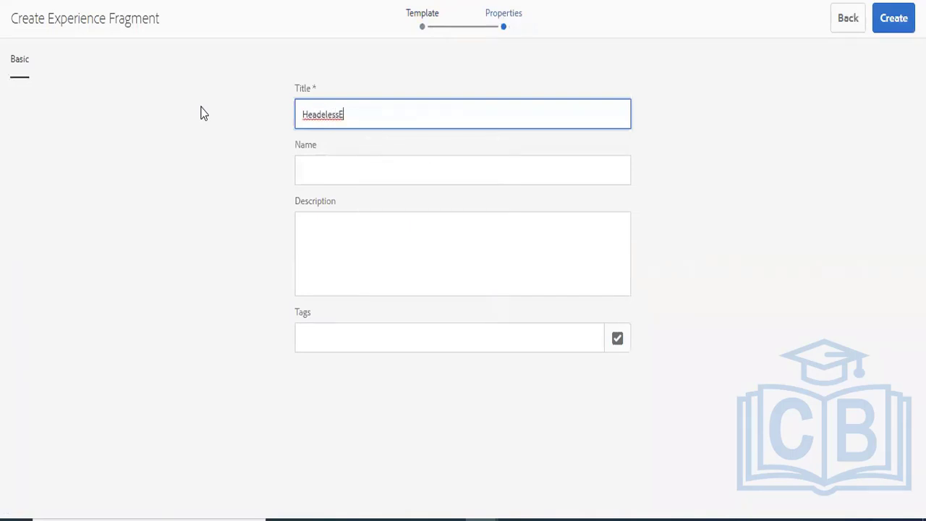
pyautogui.press('Left')
pyautogui.press('Left')
pyautogui.press('Left')
pyautogui.press('BackSpace')
pyautogui.press('End')
pyautogui.write('sp')
pyautogui.press('BackSpace')
pyautogui.press('BackSpace')
pyautogui.write('xpFrag')
pyautogui.click(895, 27)
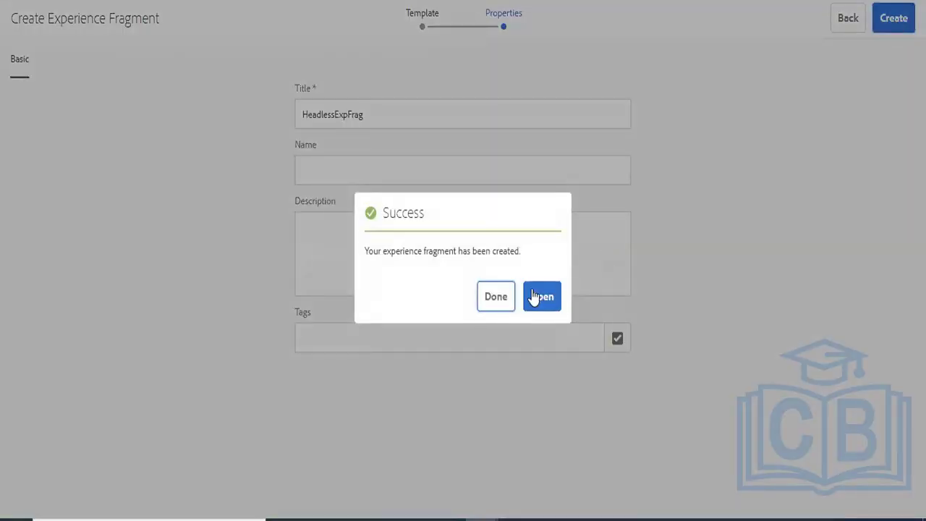
pyautogui.click(541, 296)
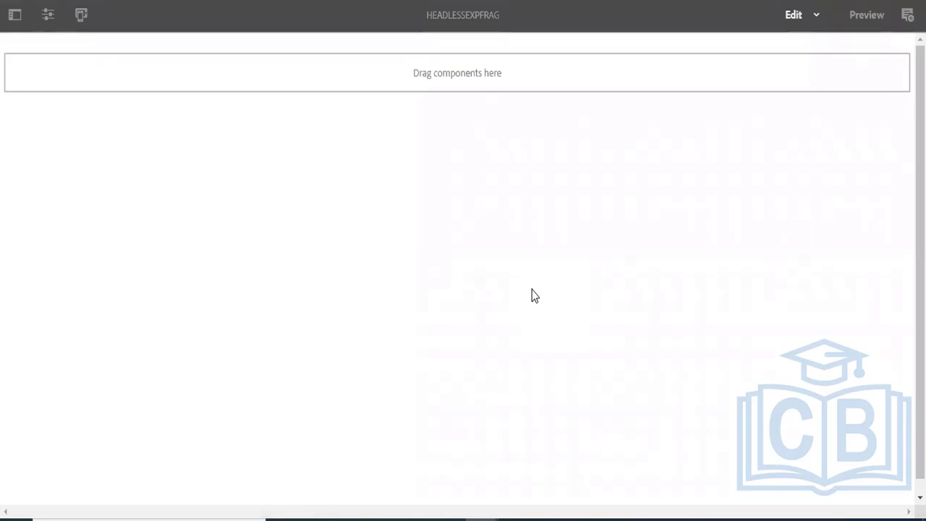
# Step: Insert a Content Fragment component into the empty container of HeadlessExpFrag
pyautogui.doubleClick(311, 92)
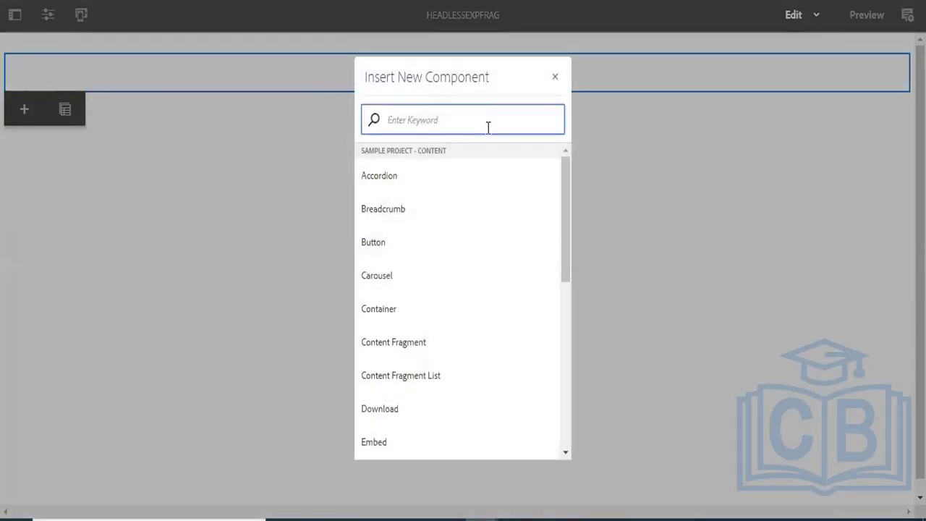
pyautogui.write('content')
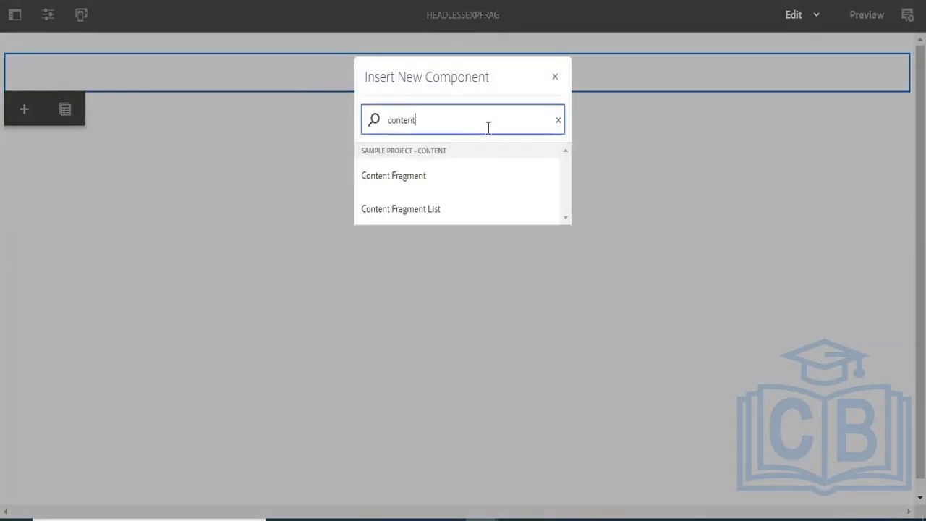
pyautogui.click(417, 189)
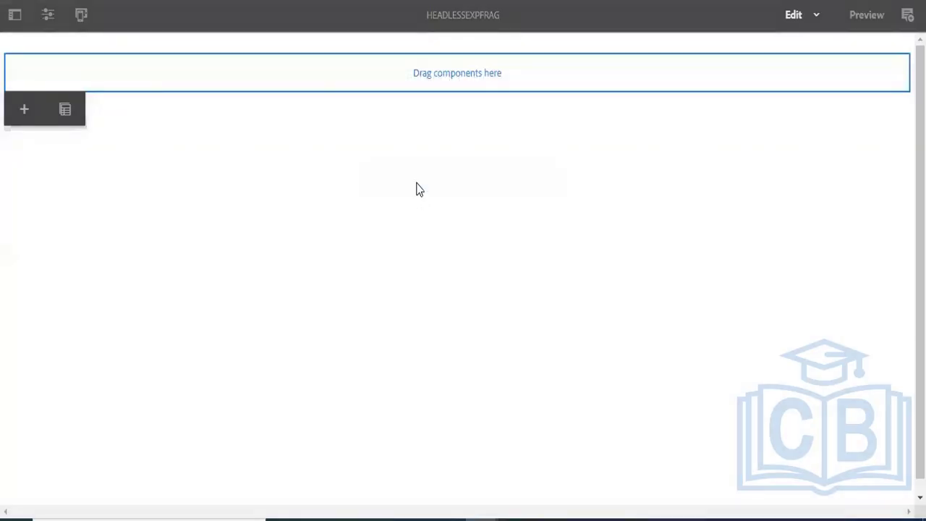
# Step: Configure the Content Fragment component to use /content/dam/sample/content-fragments/newcf, and apply the configuration
pyautogui.click(323, 82)
pyautogui.doubleClick(323, 83)
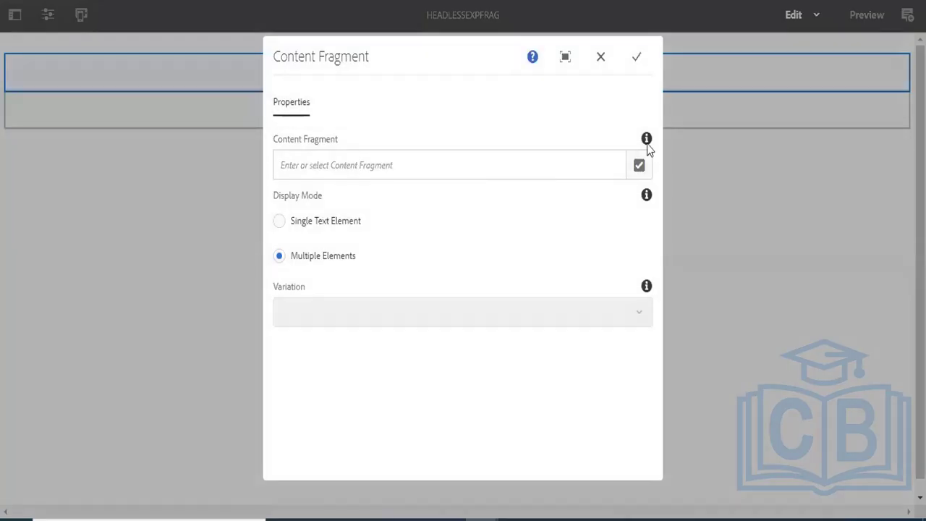
pyautogui.click(640, 166)
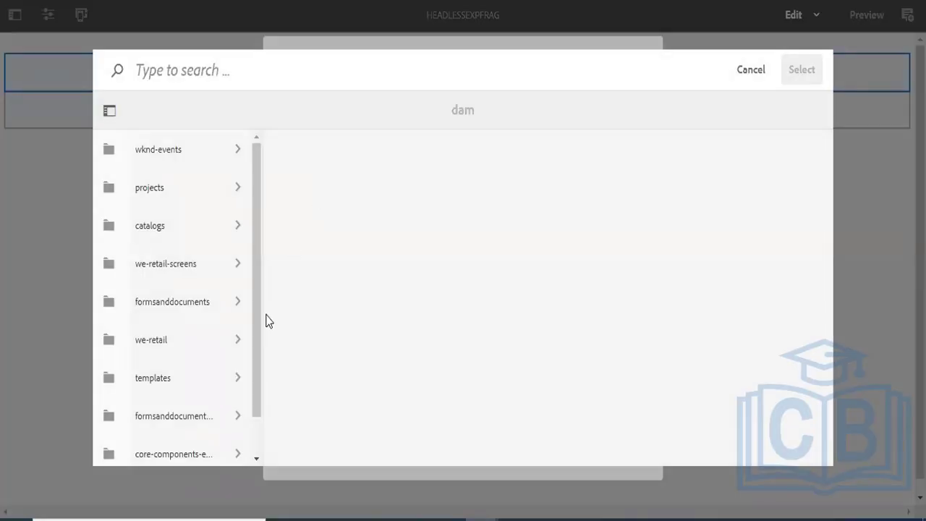
pyautogui.scroll(-1, 257, 374)
pyautogui.scroll(-1, 255, 374)
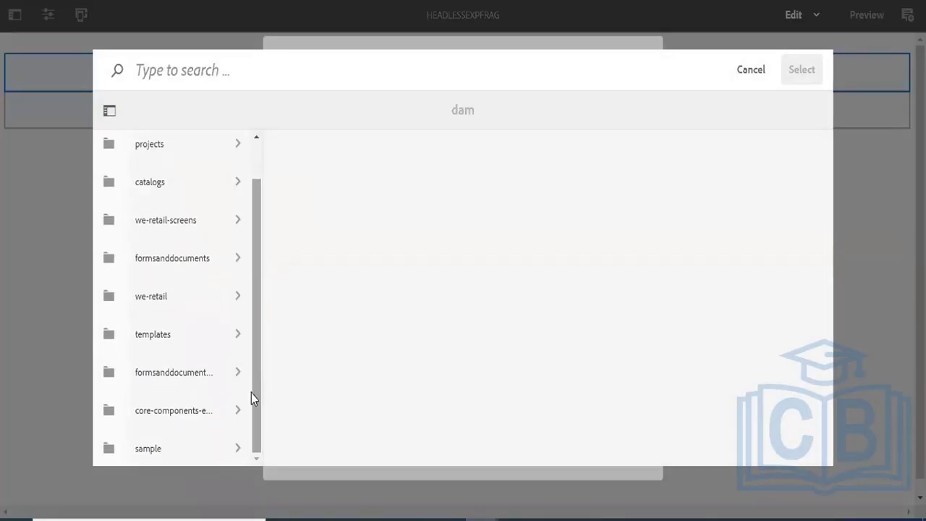
pyautogui.click(193, 454)
pyautogui.click(367, 166)
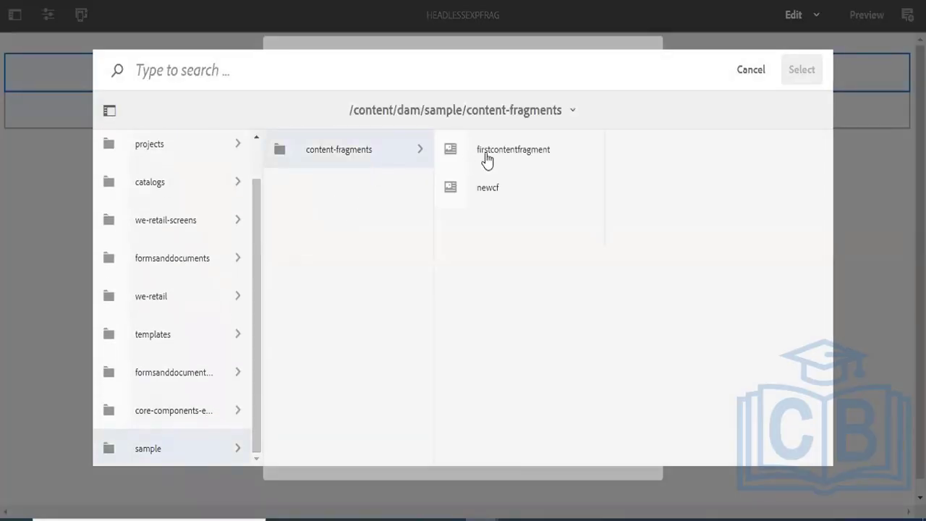
pyautogui.click(456, 193)
pyautogui.click(807, 69)
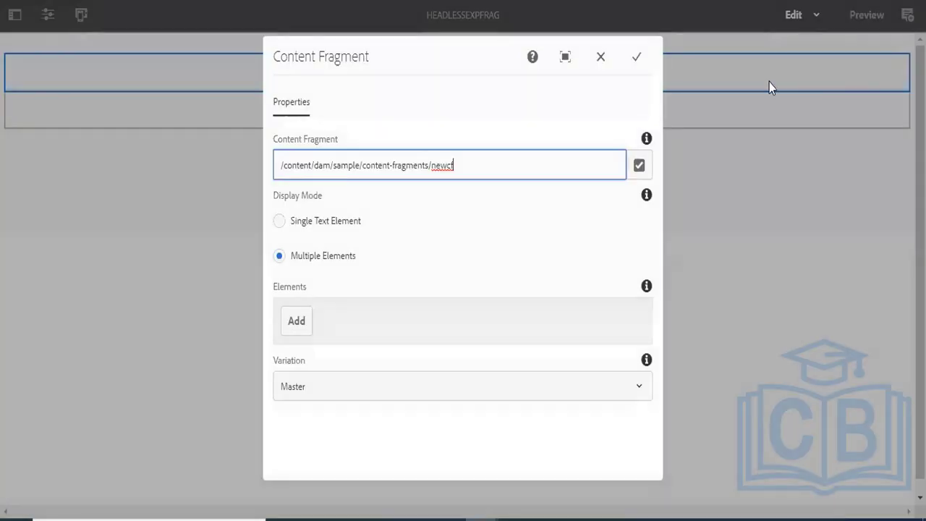
pyautogui.click(641, 61)
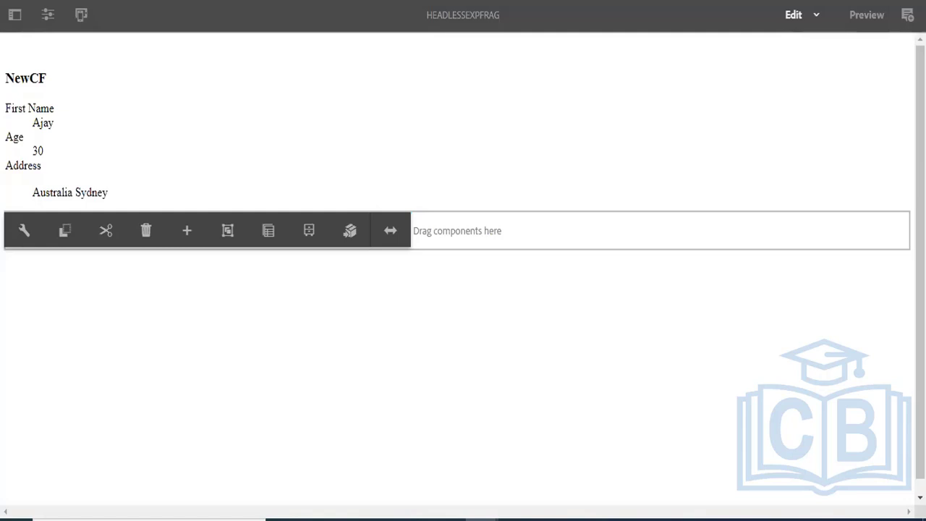
pyautogui.rightClick(572, 1)
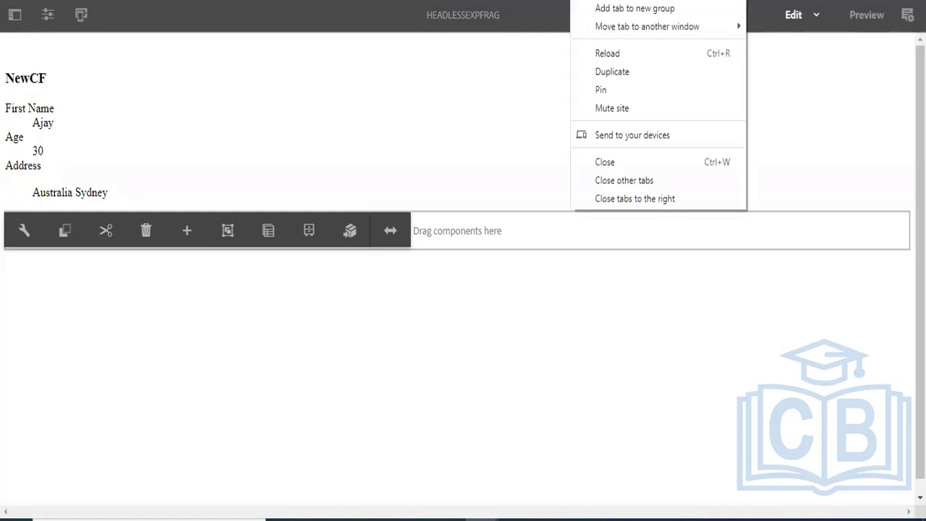
pyautogui.click(603, 71)
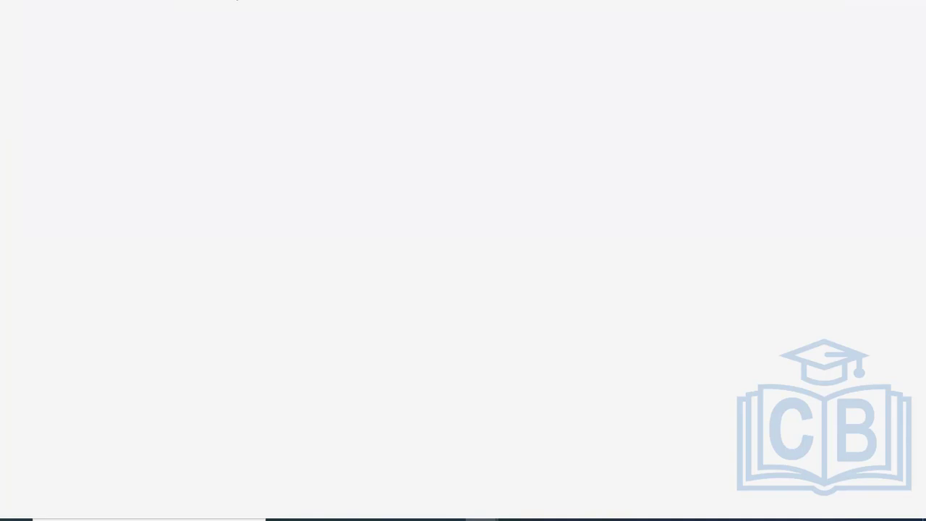
pyautogui.click(238, 0)
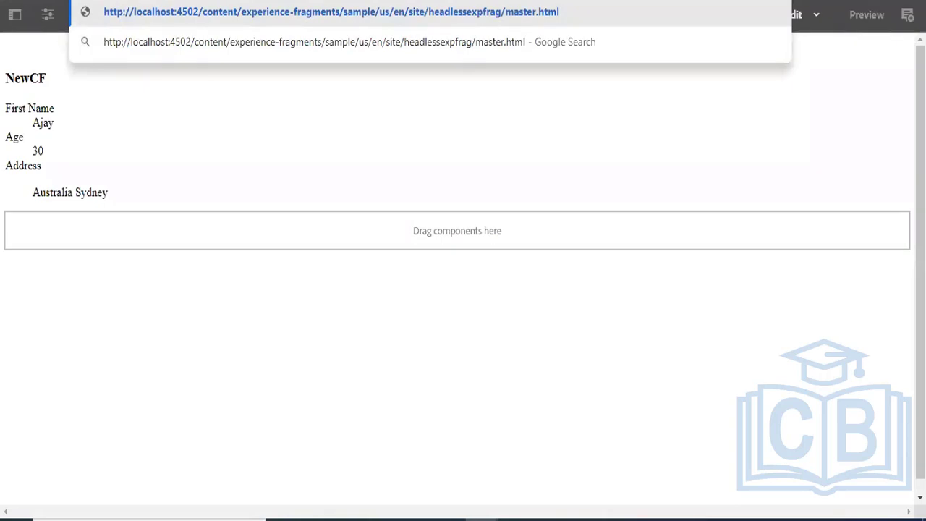
pyautogui.press('BackSpace')
pyautogui.press('BackSpace')
pyautogui.press('BackSpace')
pyautogui.press('BackSpace')
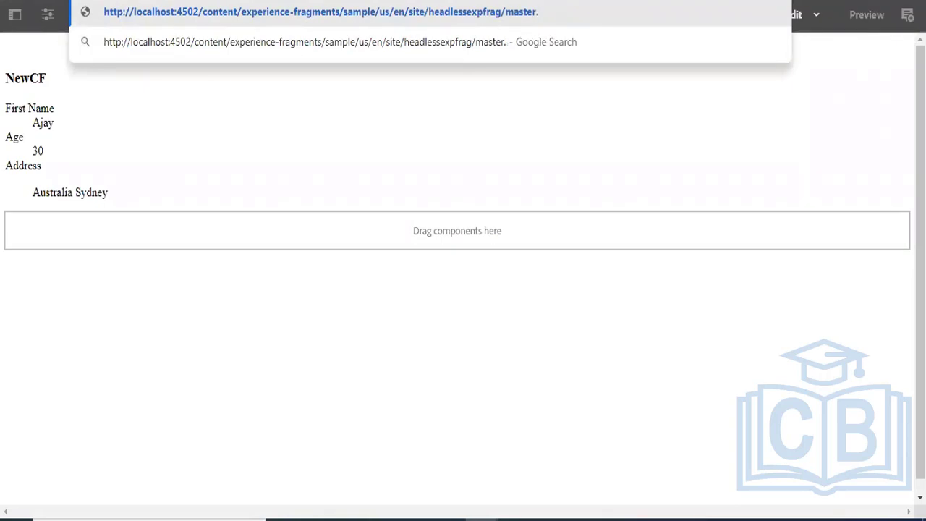
pyautogui.write('model.json')
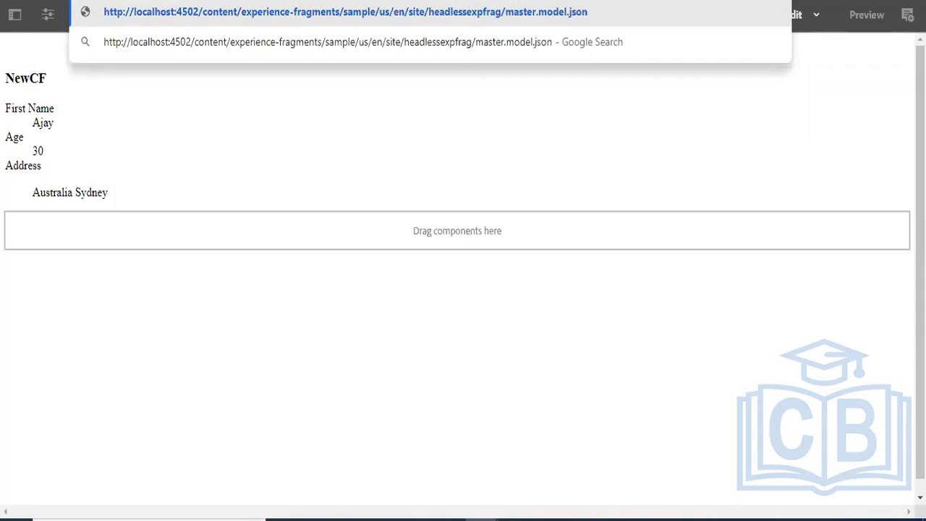
pyautogui.press('Return')
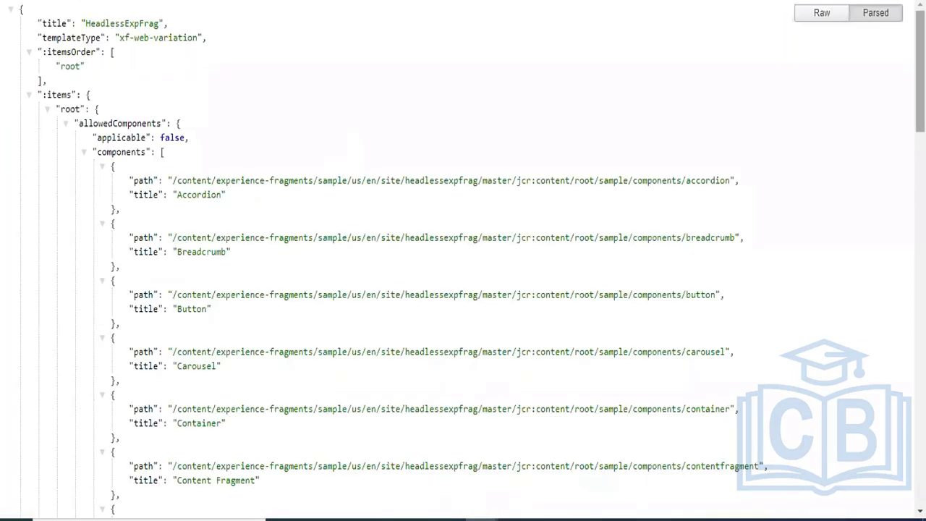
# Step: Examine the content fragment's elements in the JSON output, and compare them with the ICICI Bank page's offers content
pyautogui.scroll(-3, 919, 73)
pyautogui.scroll(-15, 463, 260)
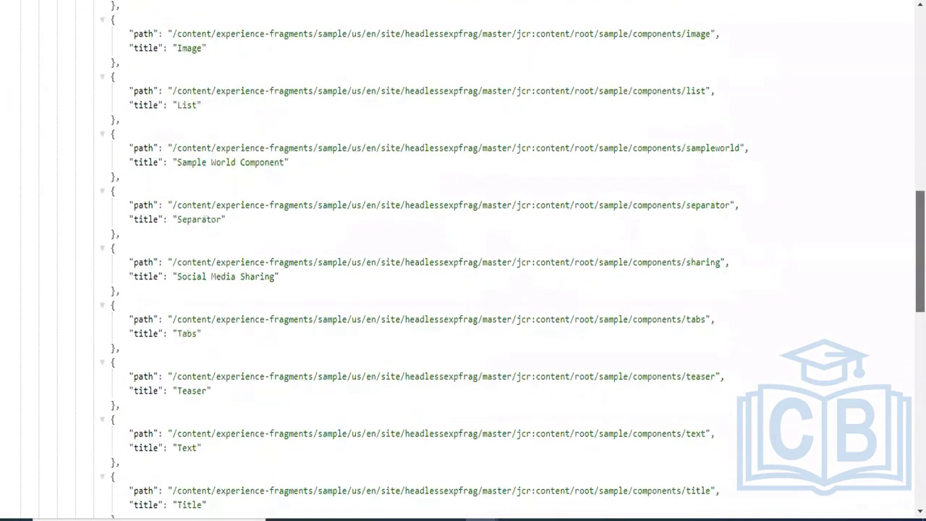
pyautogui.scroll(-6, 463, 260)
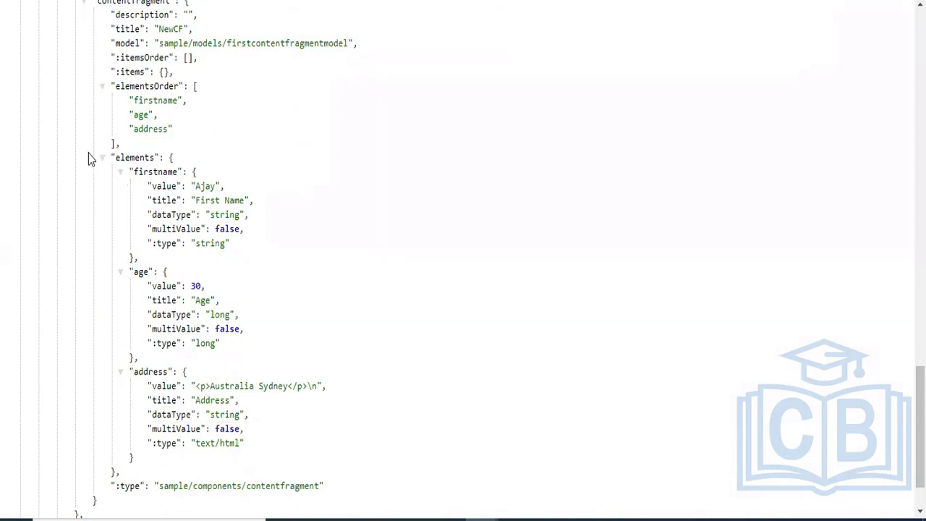
pyautogui.moveTo(88, 153); pyautogui.dragTo(316, 432)
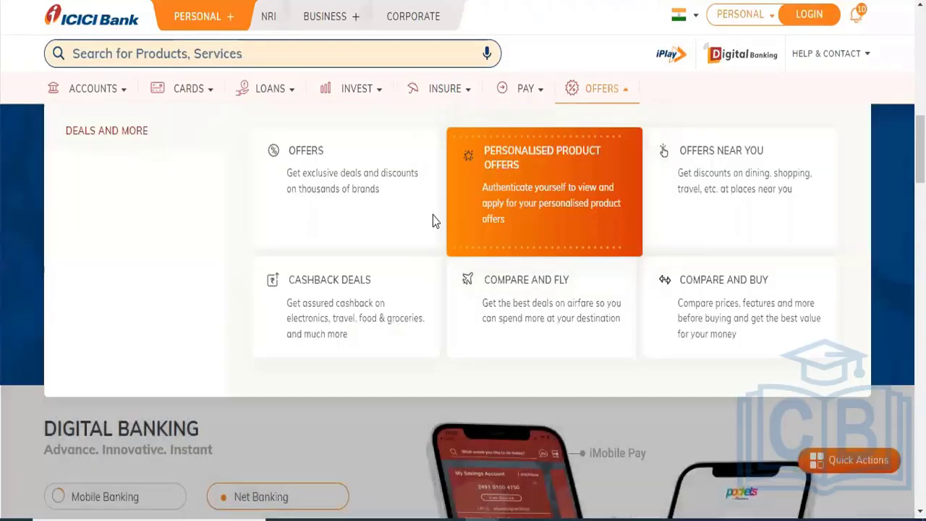
pyautogui.moveTo(444, 88)
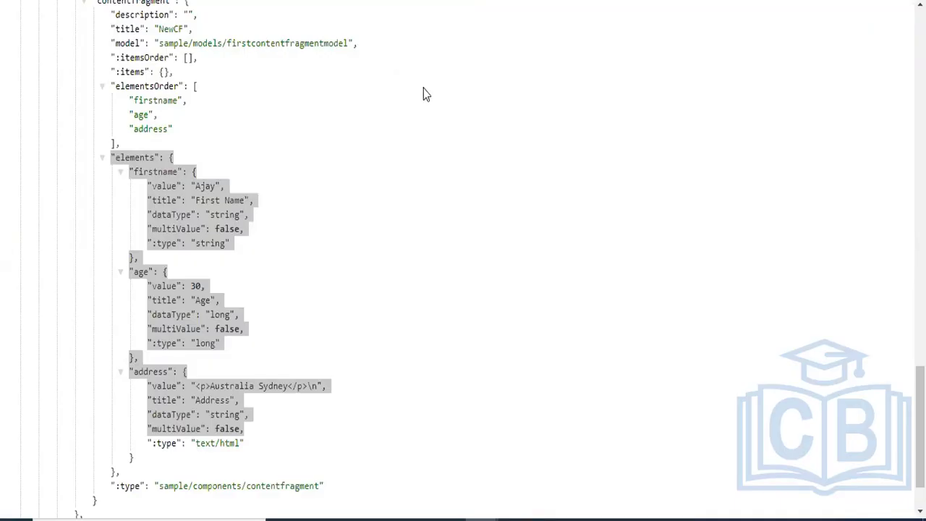
pyautogui.click(396, 107)
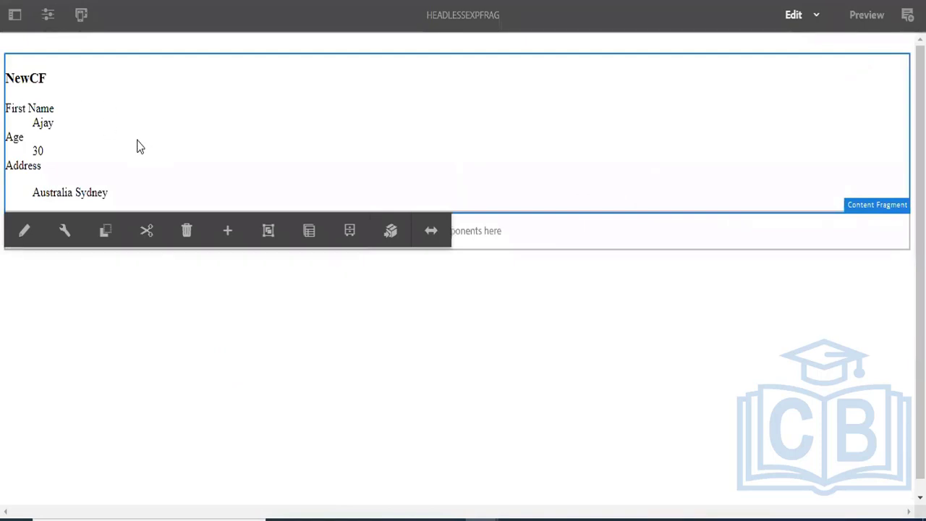
# Step: Check the Content Fragment component's linked path in HeadlessExpFrag, and set NewCF's Age to 40 and save it
pyautogui.click(63, 232)
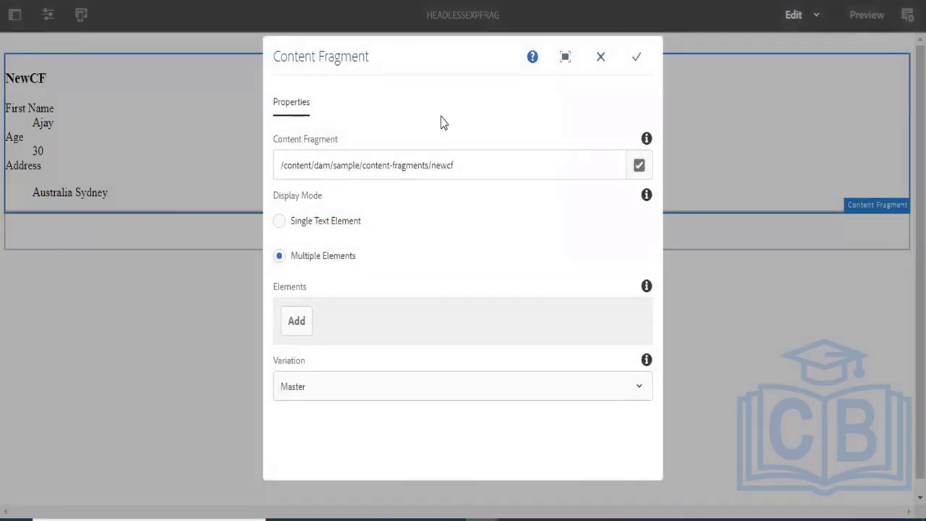
pyautogui.click(600, 61)
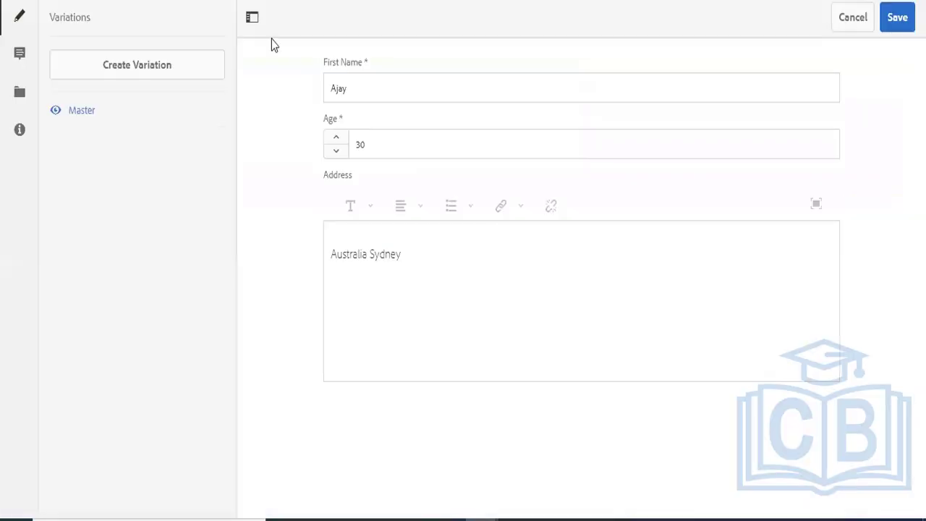
pyautogui.moveTo(397, 145); pyautogui.dragTo(275, 143)
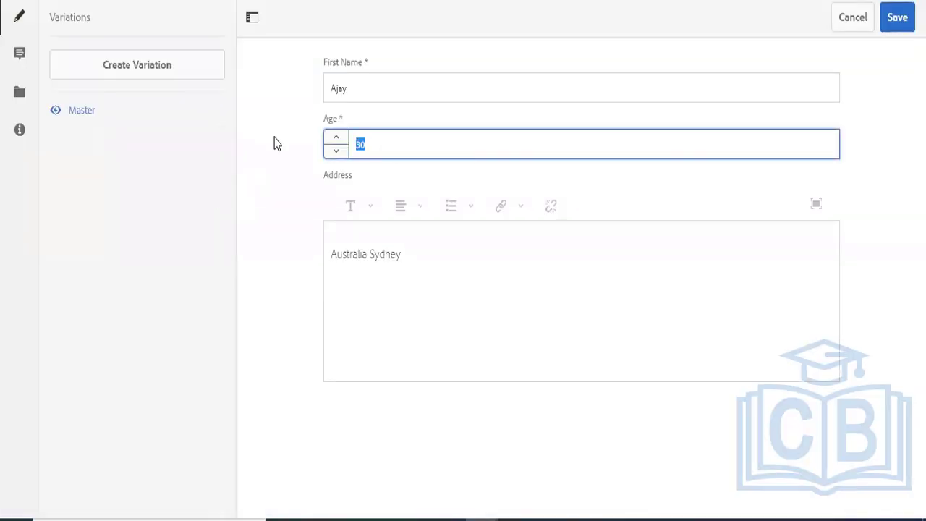
pyautogui.write('40')
pyautogui.click(898, 19)
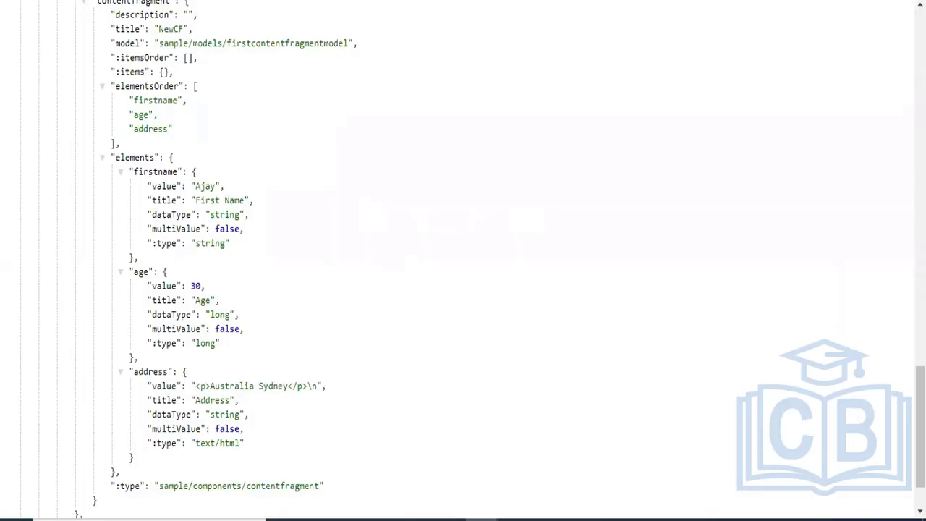
# Step: Reload the HeadlessExpFrag JSON output and check the value of the age element
pyautogui.press('F5')
pyautogui.moveTo(143, 286); pyautogui.dragTo(219, 288)
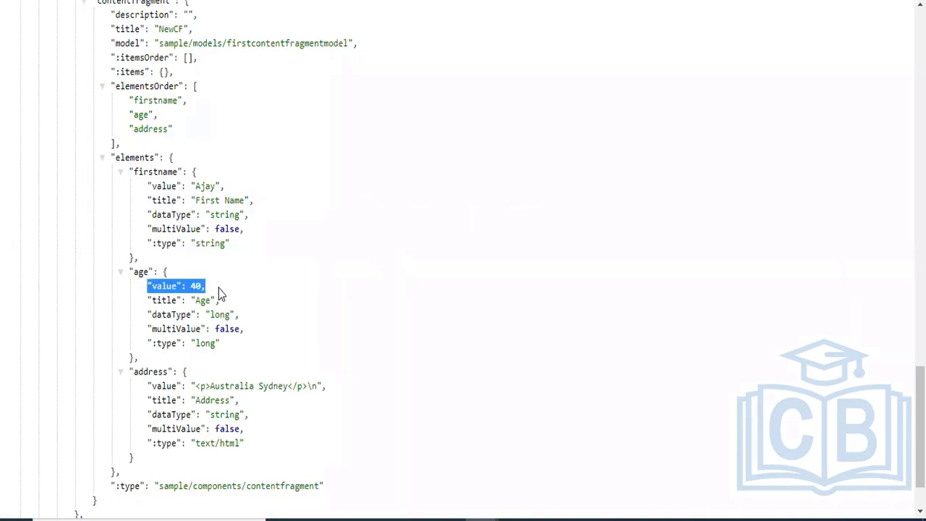